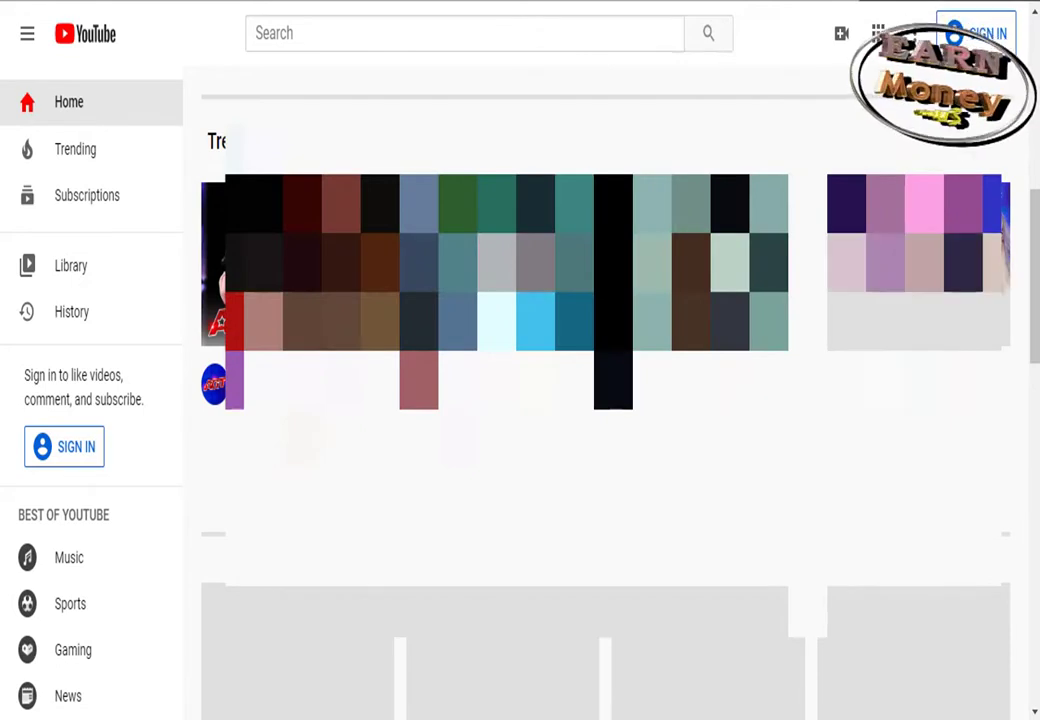
# Step: Sign in to YouTube with another Google account and go to the home page
pyautogui.click(987, 35)
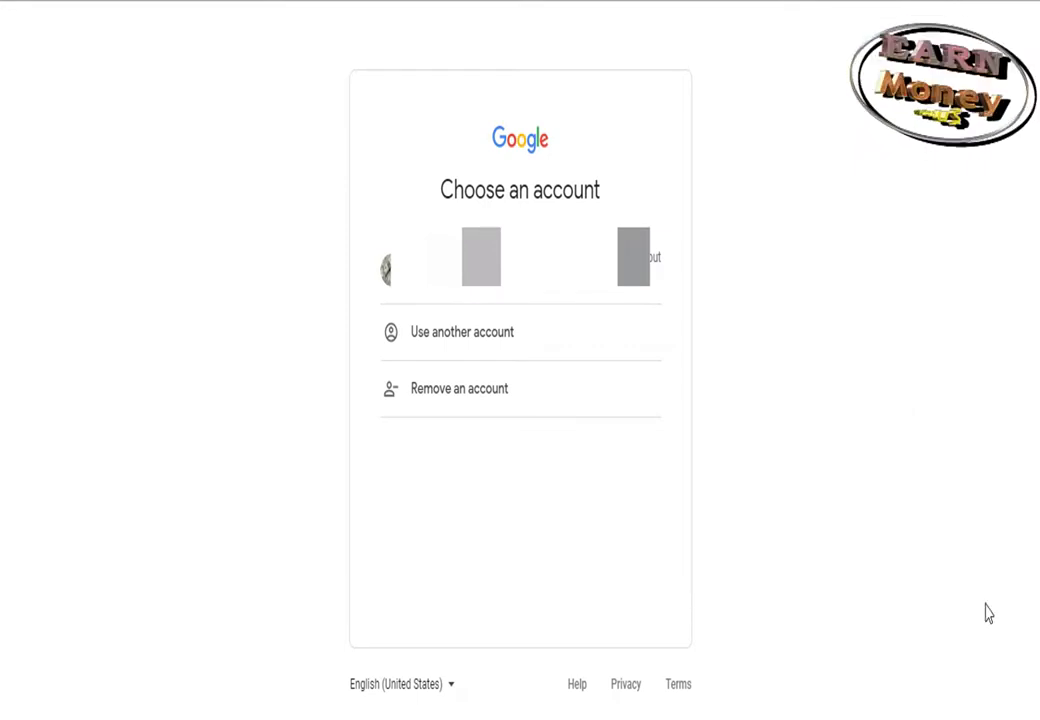
pyautogui.click(463, 345)
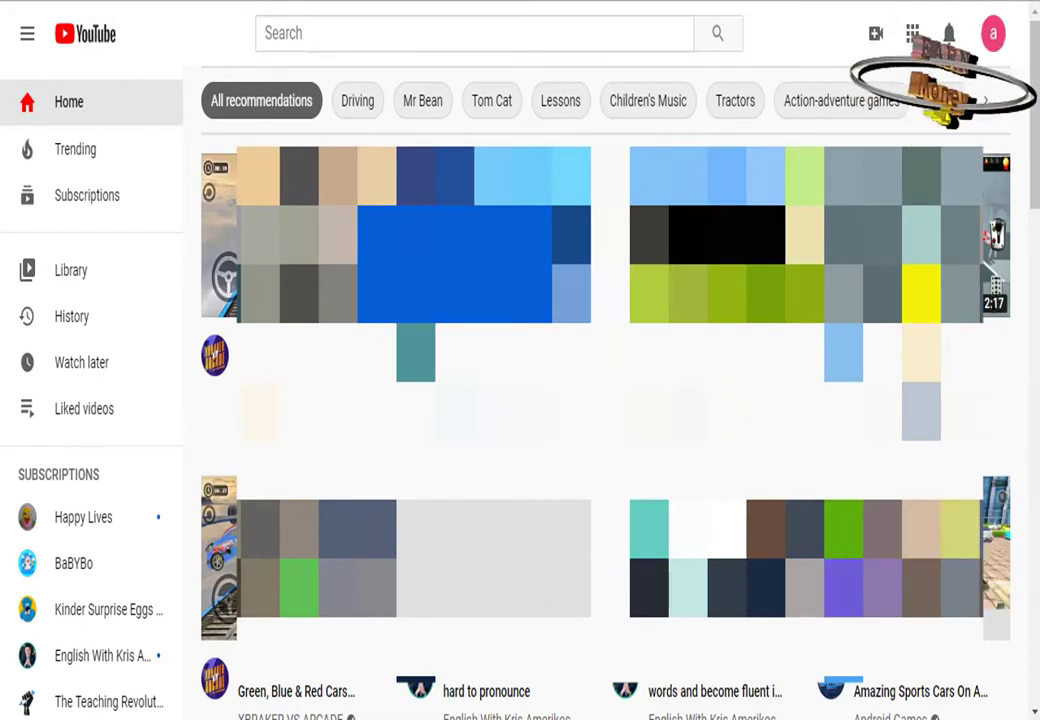
pyautogui.click(88, 117)
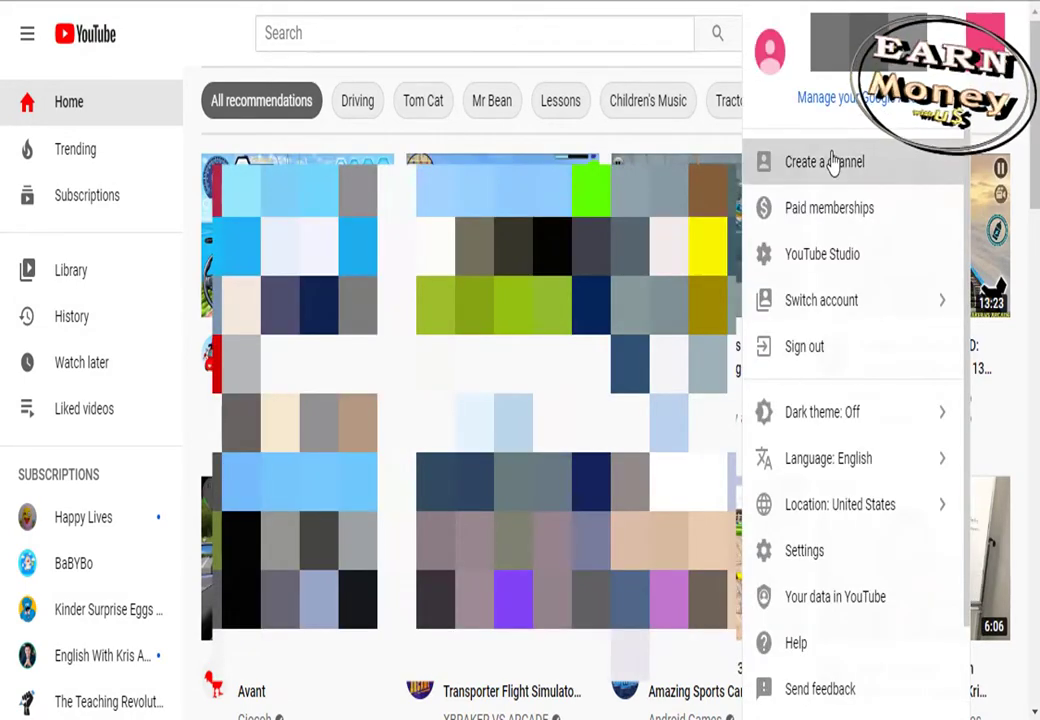
# Step: Create a channel with the custom name playhappy and accept the new Google Account acknowledgement
pyautogui.click(833, 162)
pyautogui.click(530, 584)
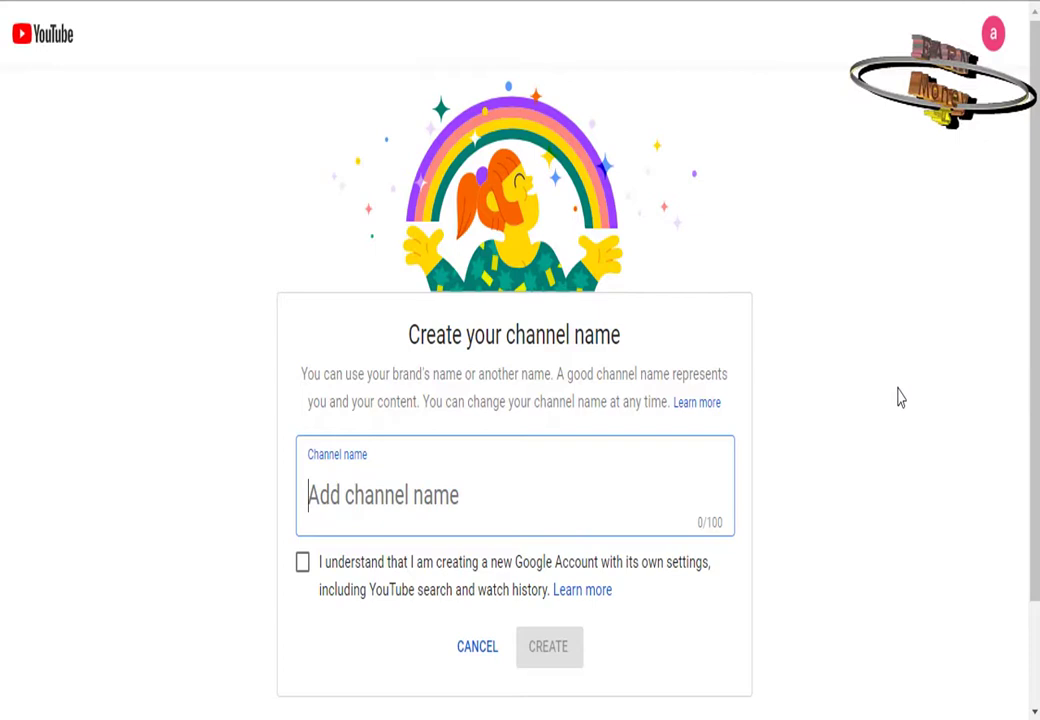
pyautogui.write('pla')
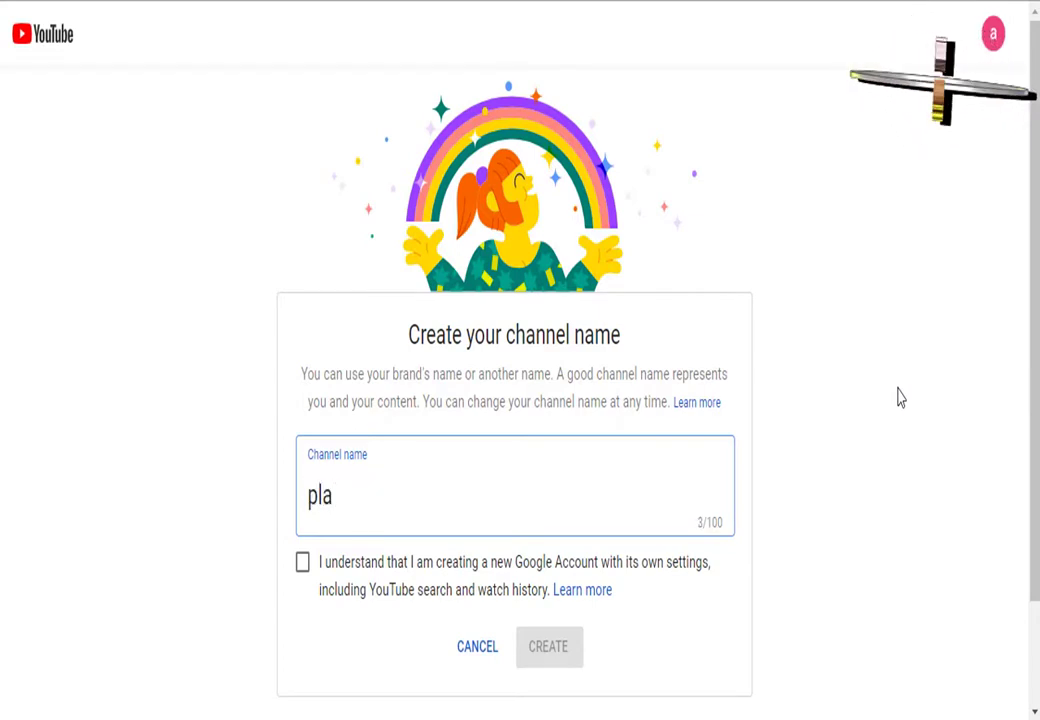
pyautogui.write('yhapp')
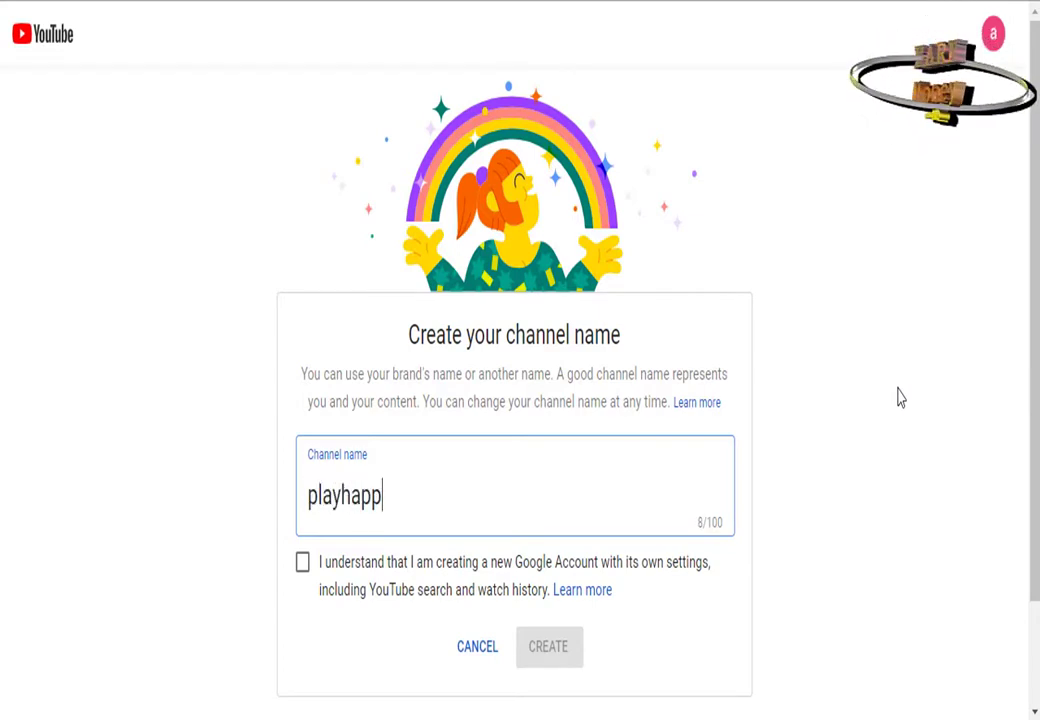
pyautogui.write('y')
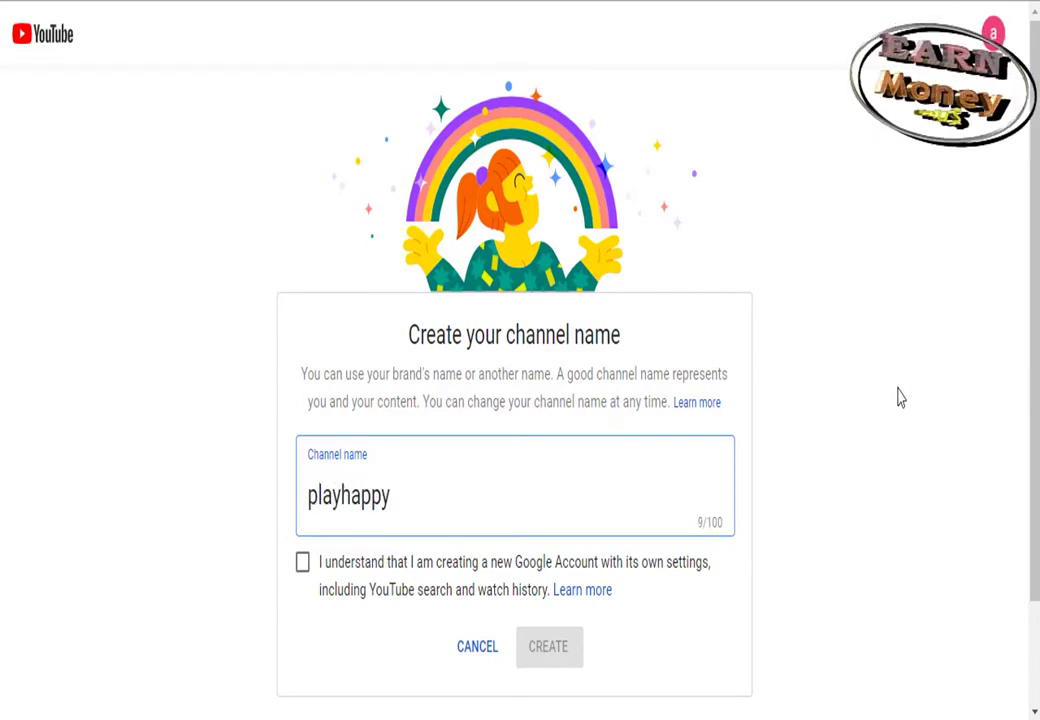
pyautogui.click(302, 562)
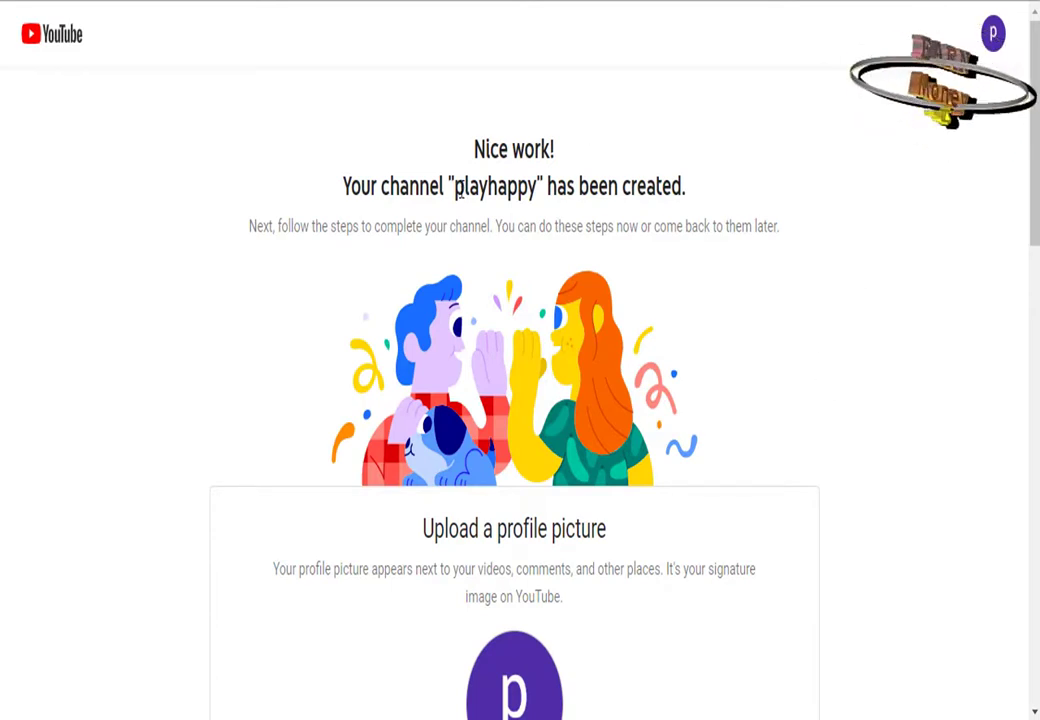
# Step: Upload a picture of green clovers on a chalk grid as the channel's profile picture
pyautogui.moveTo(455, 187); pyautogui.dragTo(540, 187)
pyautogui.scroll(-3, 540, 187)
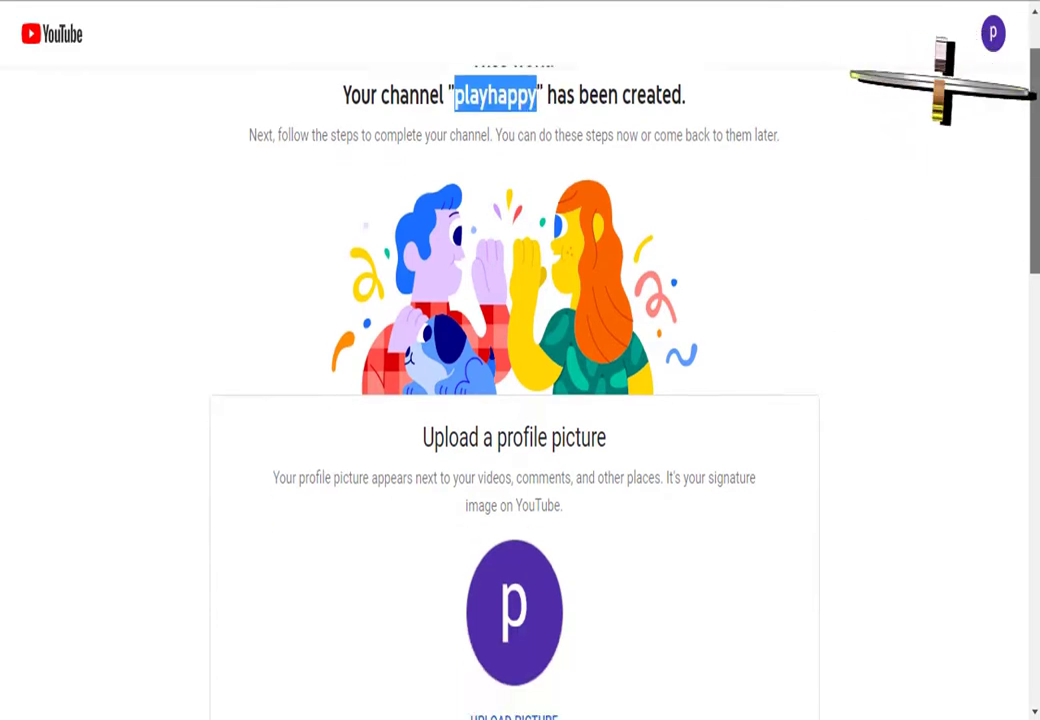
pyautogui.scroll(-1, 514, 400)
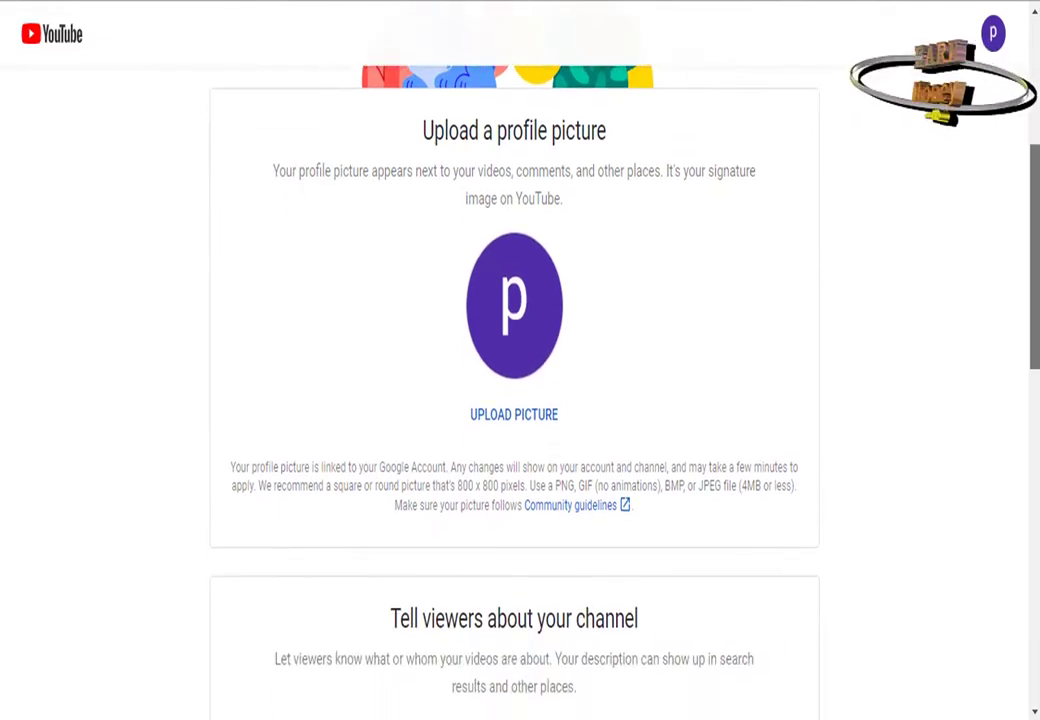
pyautogui.scroll(3, 514, 400)
pyautogui.scroll(-4, 514, 400)
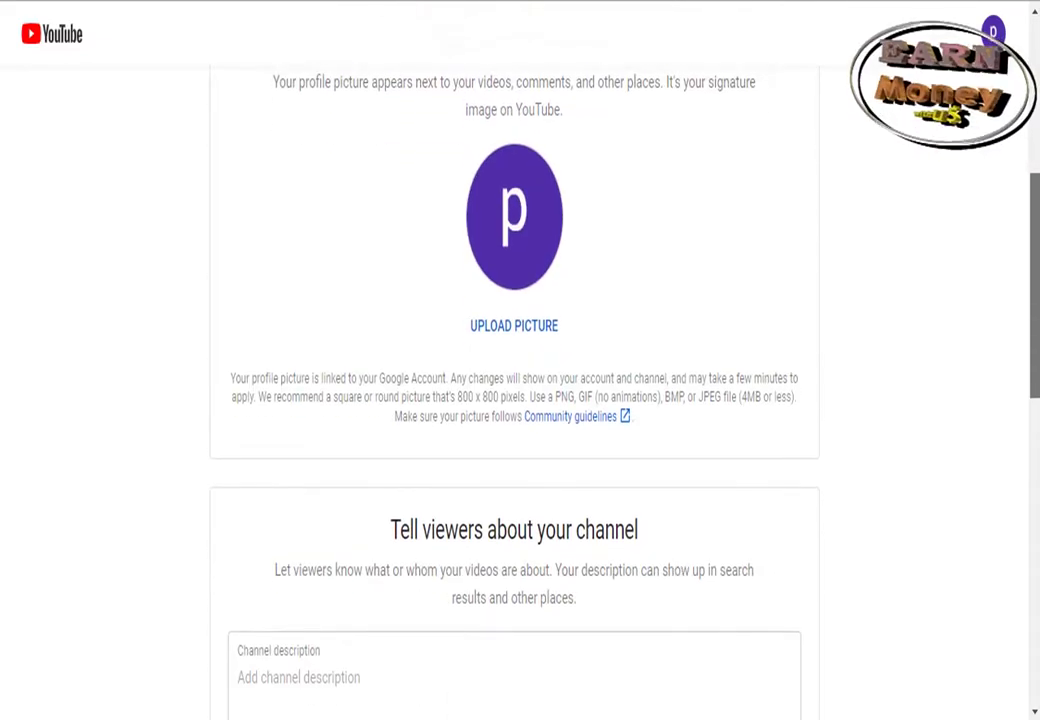
pyautogui.scroll(3, 514, 400)
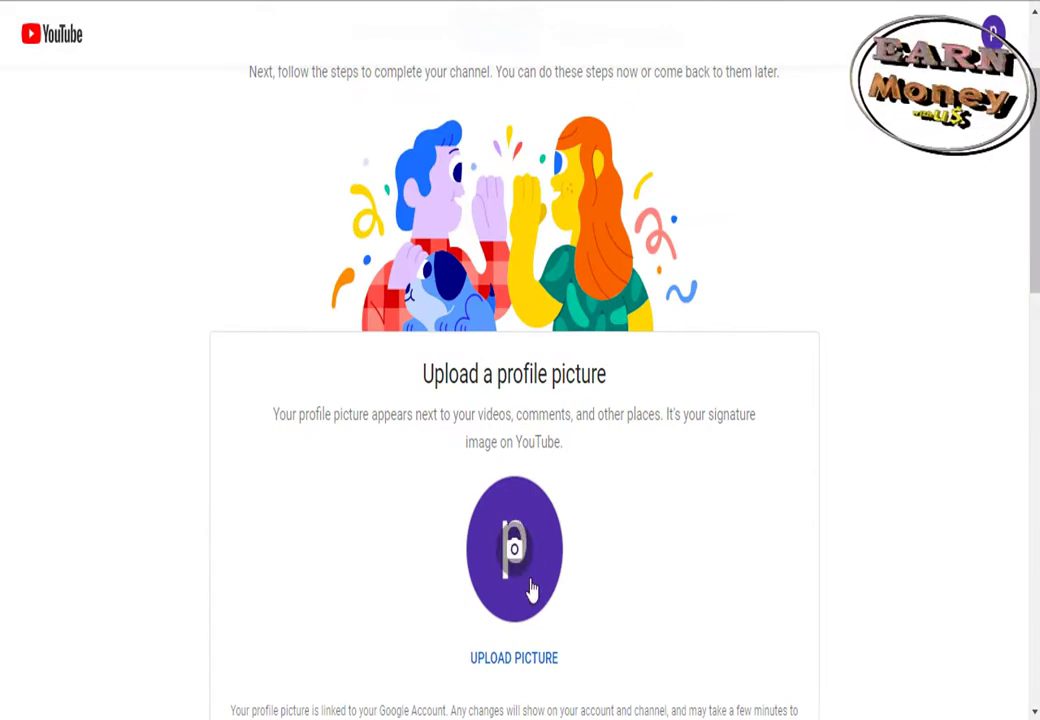
pyautogui.click(530, 666)
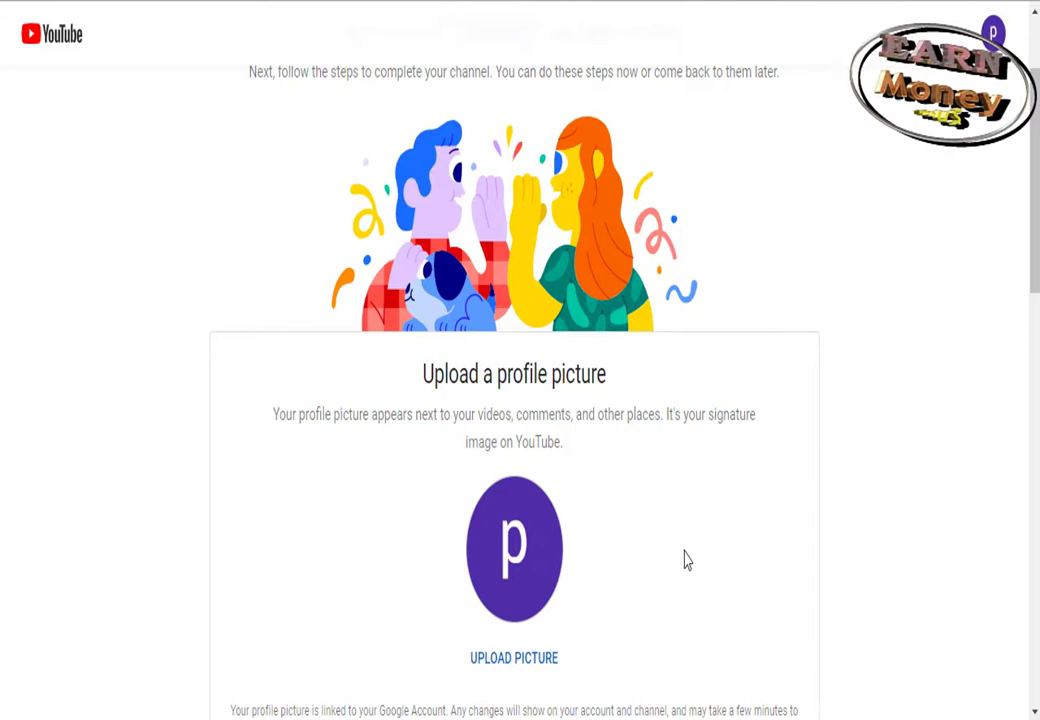
pyautogui.scroll(-5, 1036, 228)
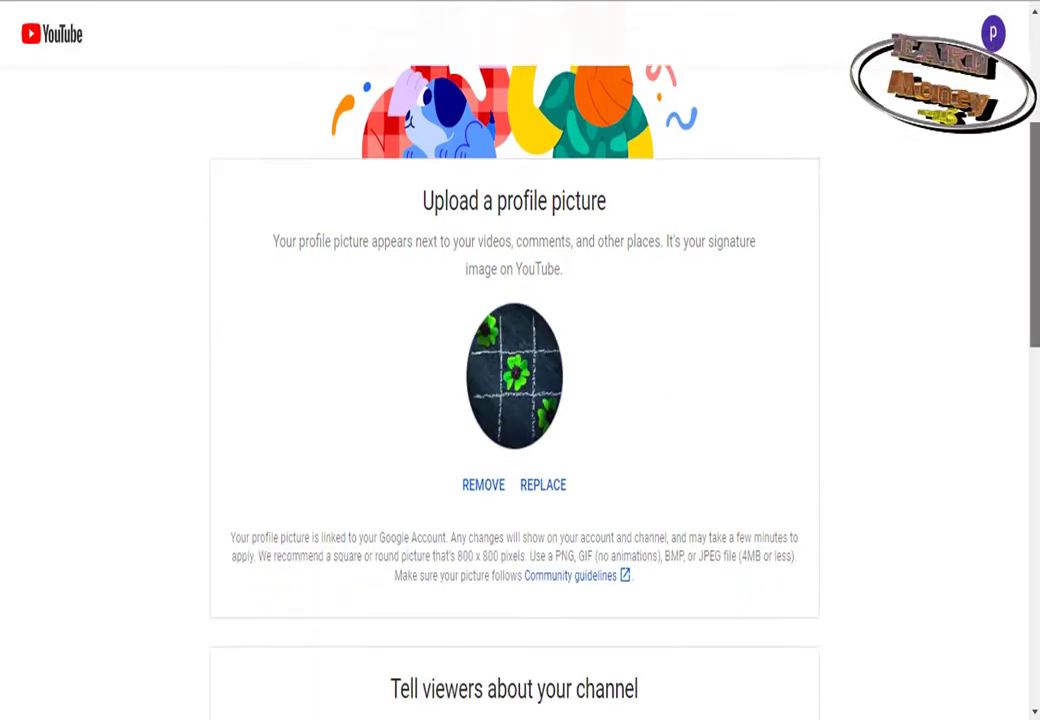
pyautogui.scroll(-1, 514, 400)
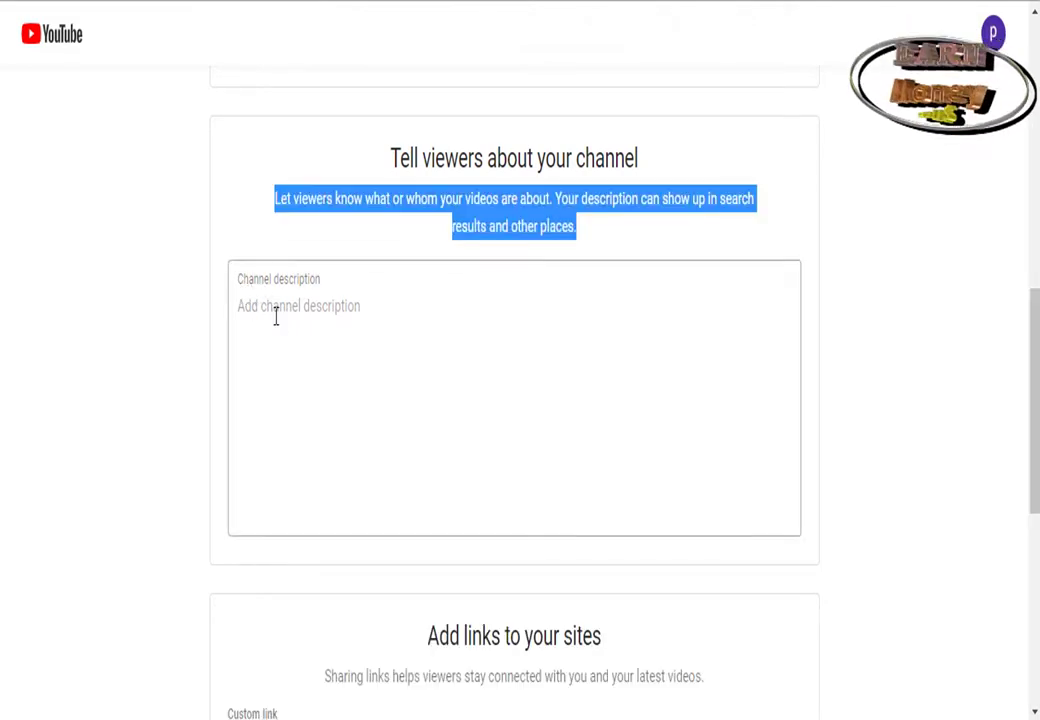
pyautogui.click(318, 378)
pyautogui.scroll(-5, 311, 343)
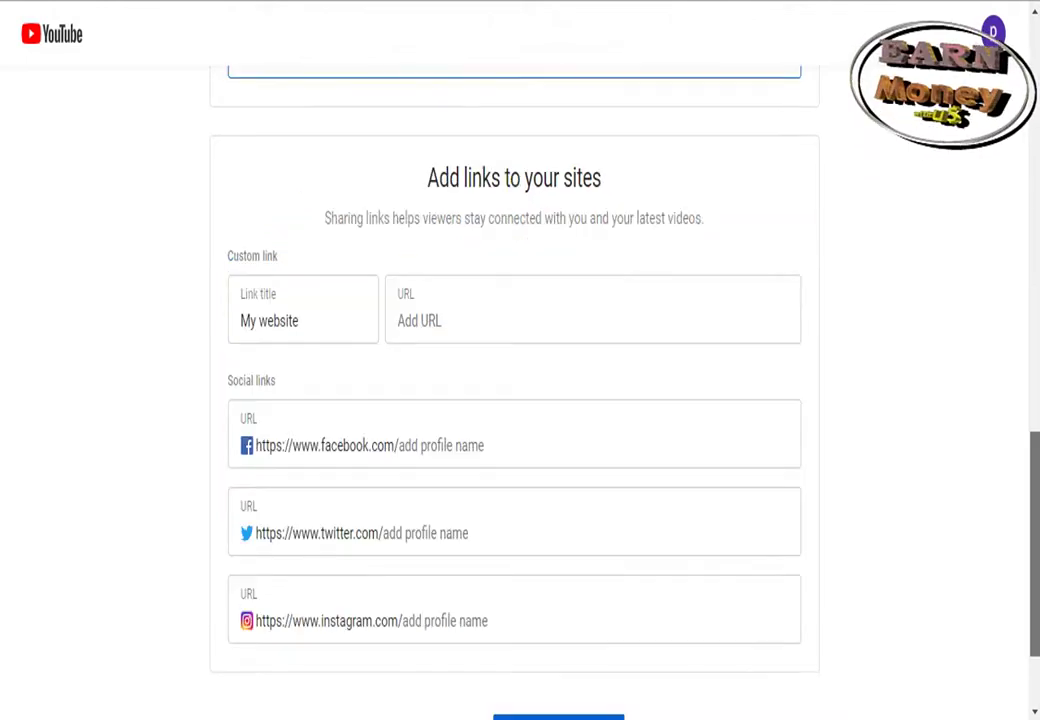
pyautogui.scroll(-1, 514, 380)
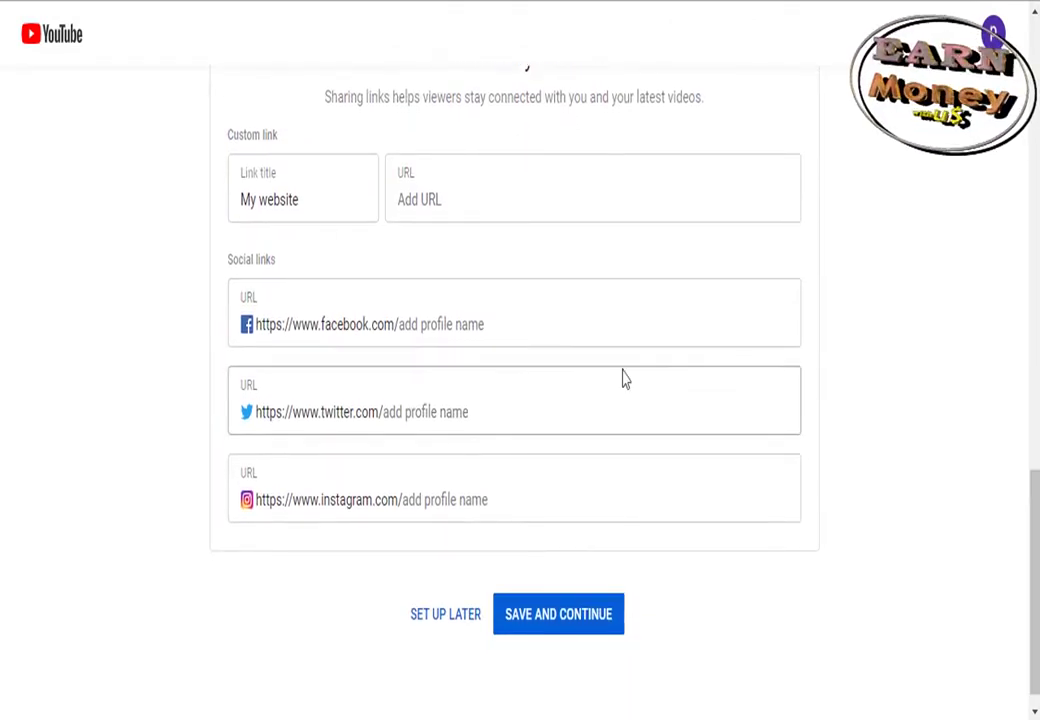
pyautogui.click(418, 193)
pyautogui.write('www')
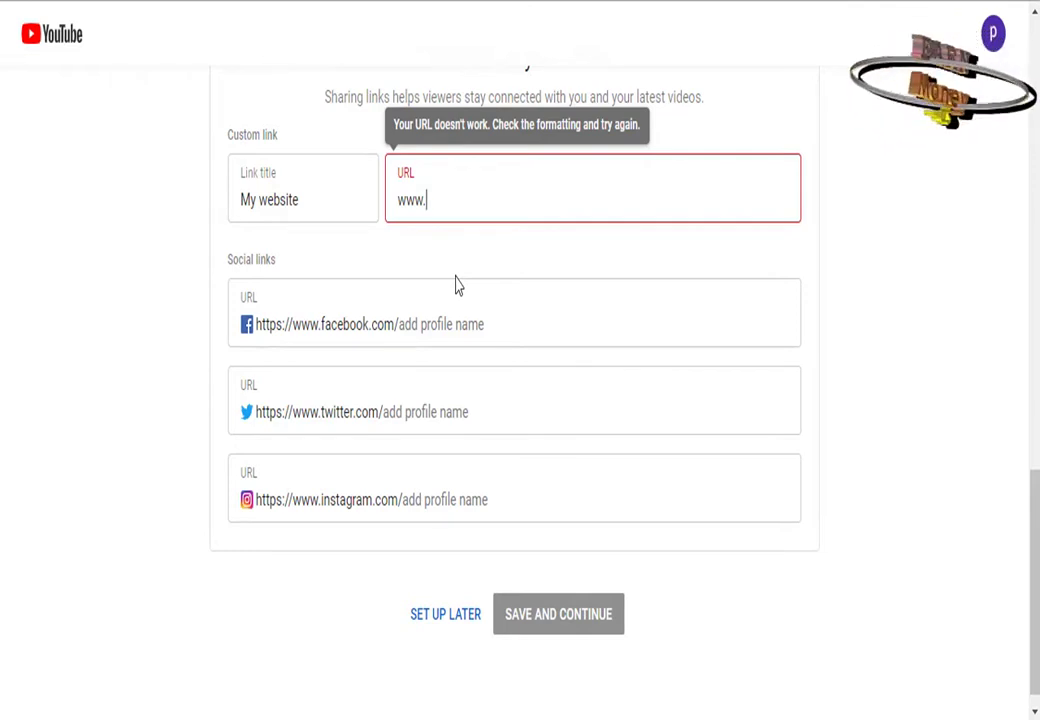
pyautogui.write('.')
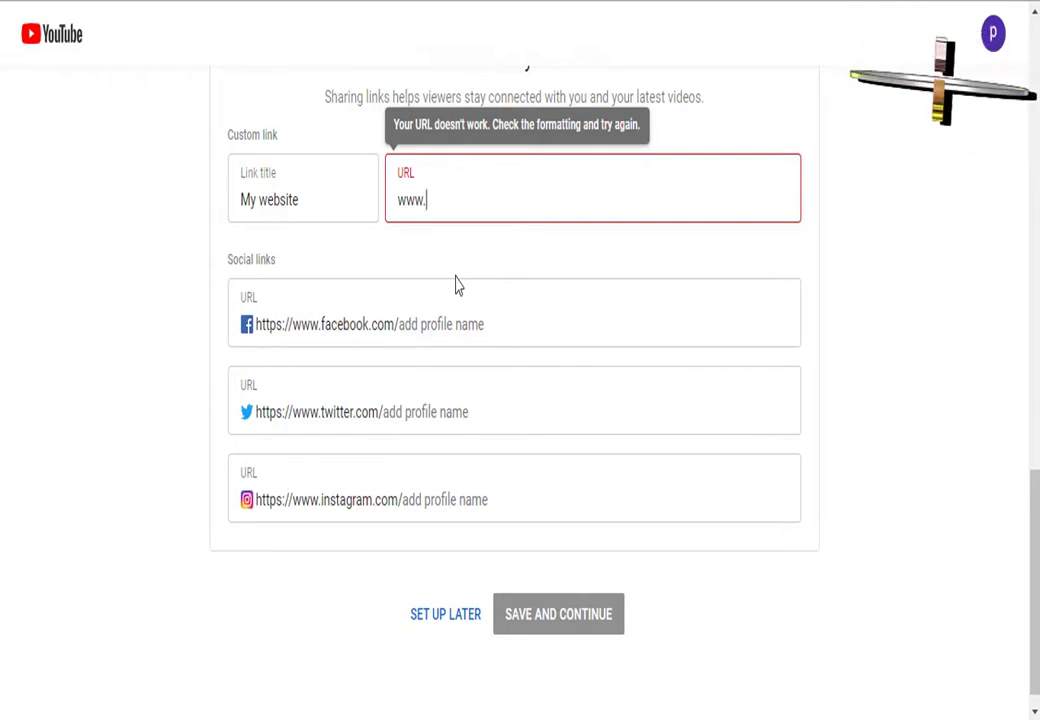
pyautogui.write('earnmon')
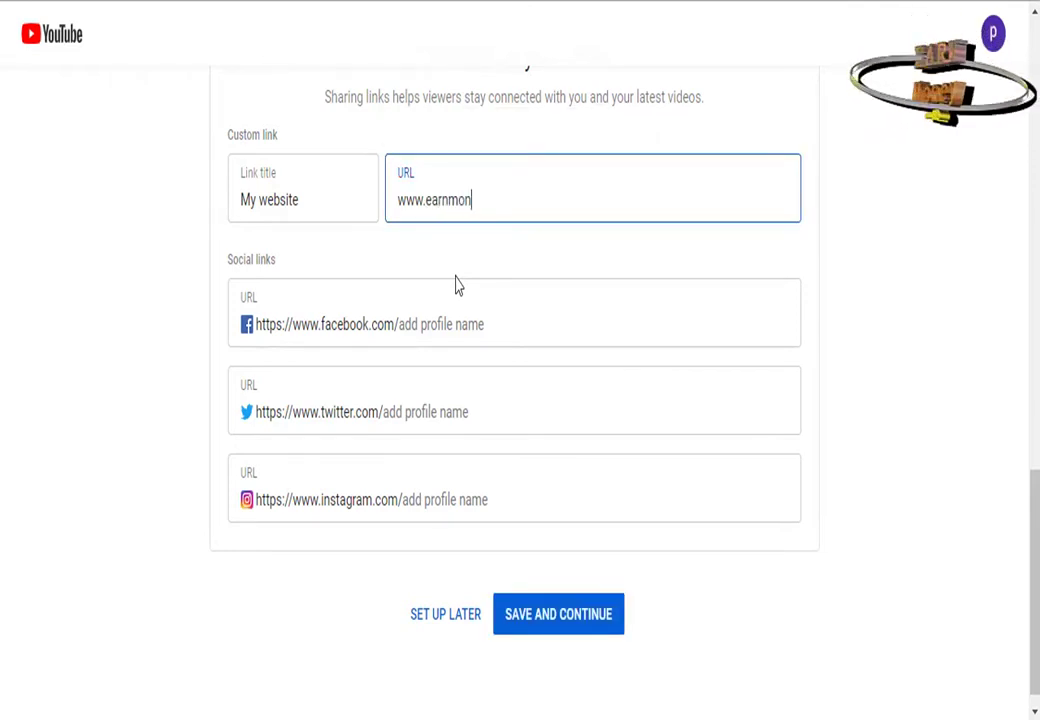
pyautogui.write('eywith')
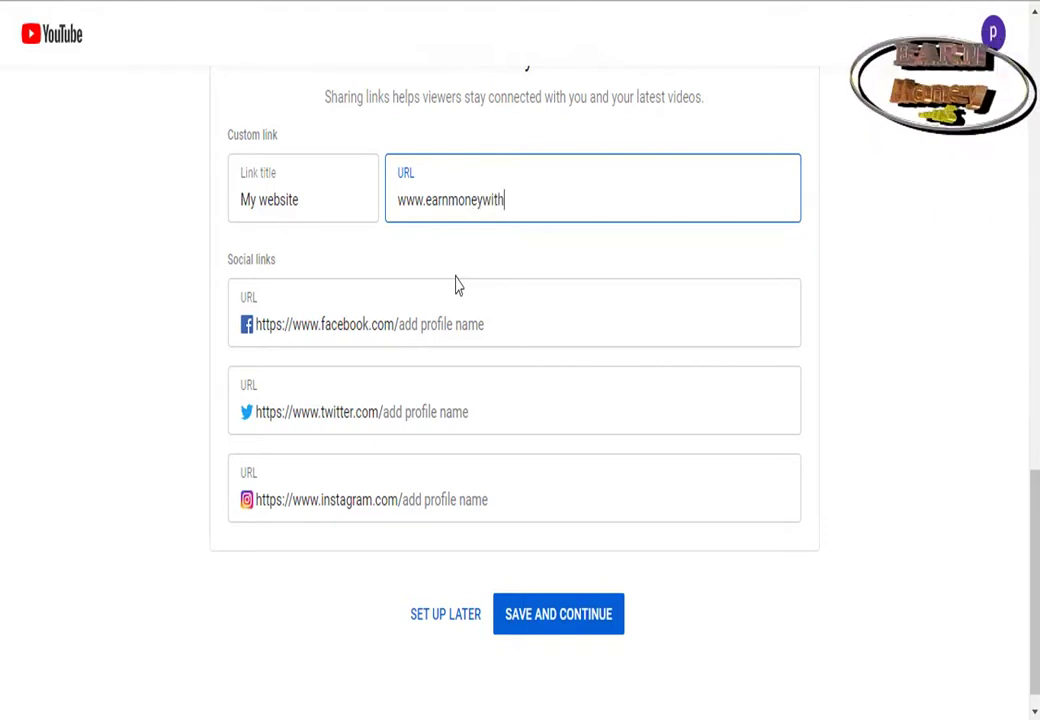
pyautogui.write('us.c')
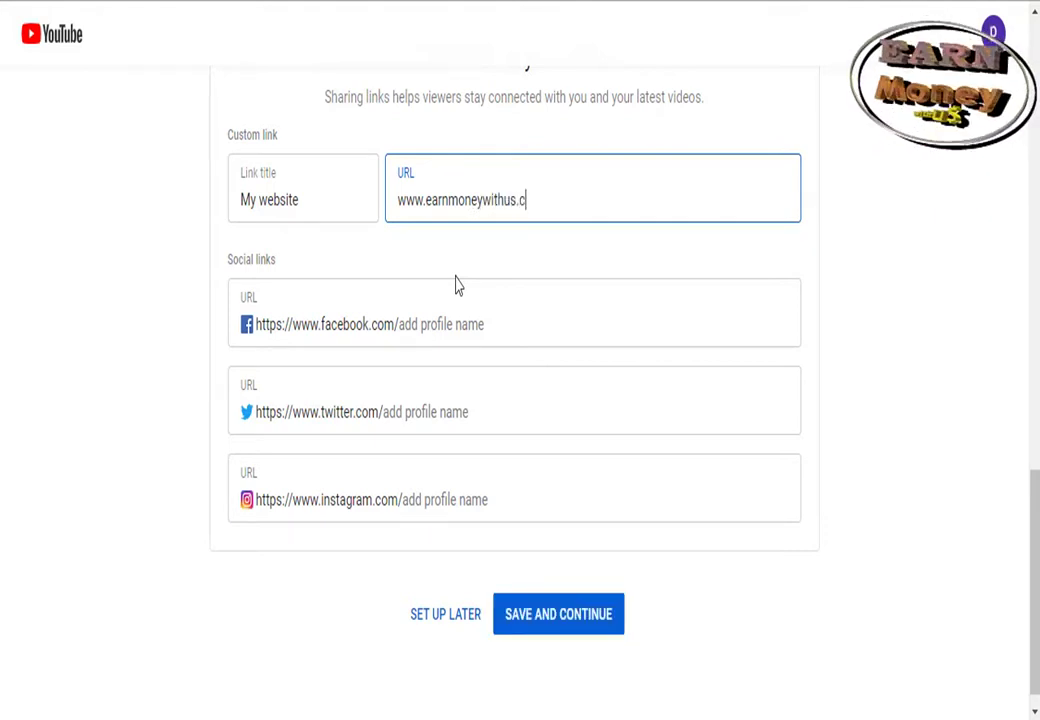
pyautogui.write('om')
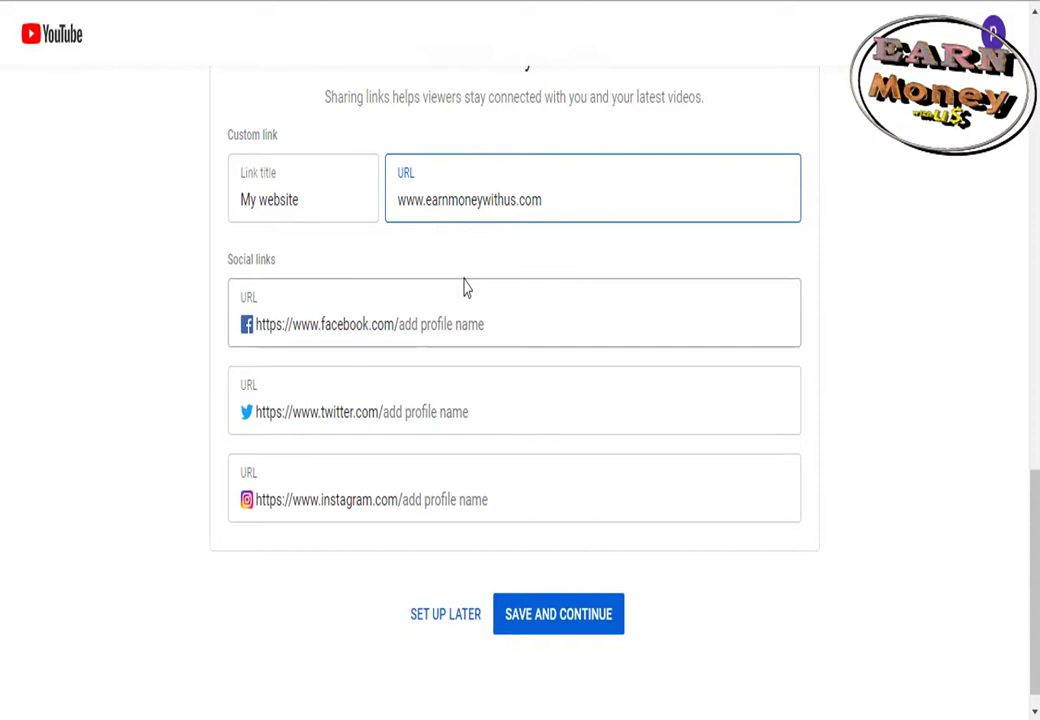
# Step: Add earnmoneywithus as the profile name in the channel's Facebook link
pyautogui.click(489, 333)
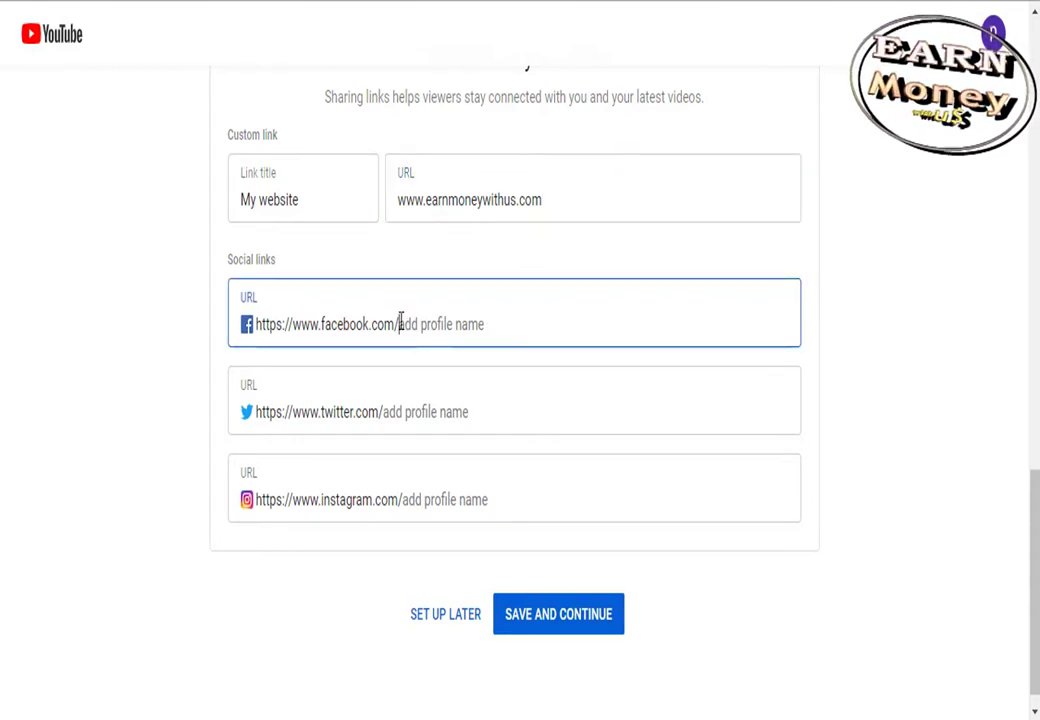
pyautogui.write('e')
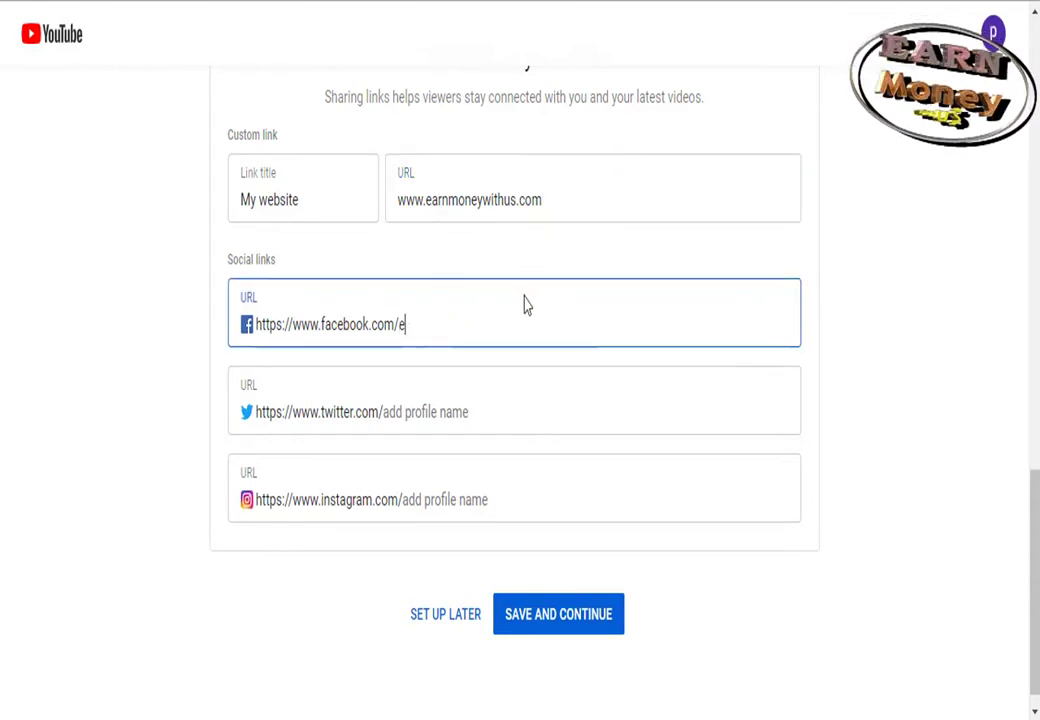
pyautogui.write('arnmone')
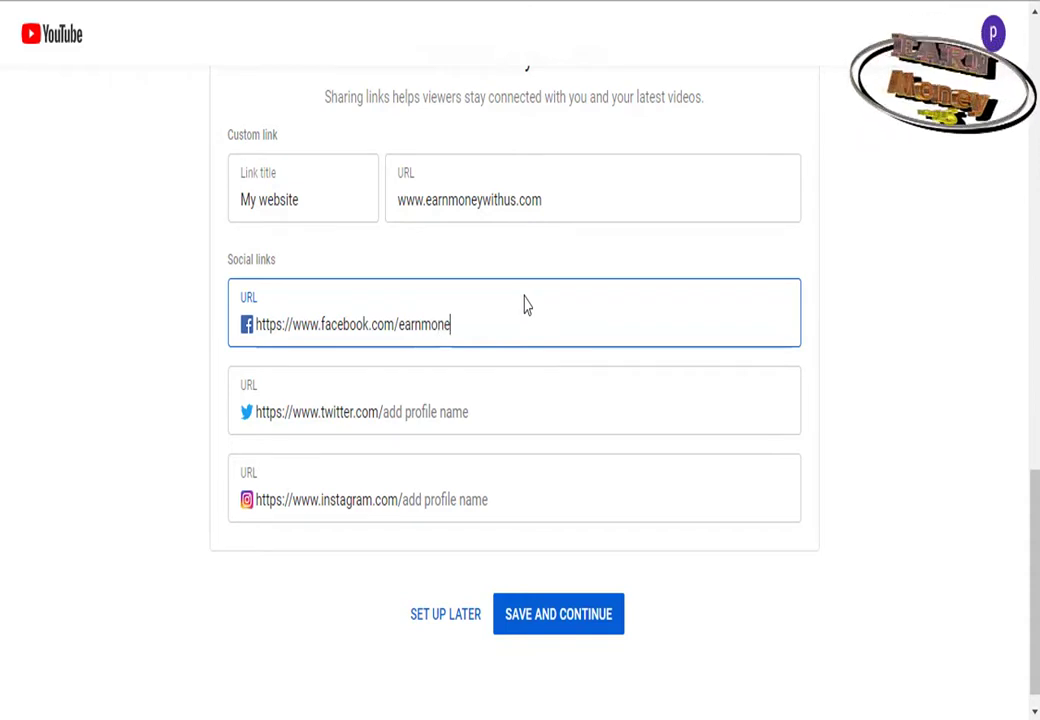
pyautogui.write('ywithus')
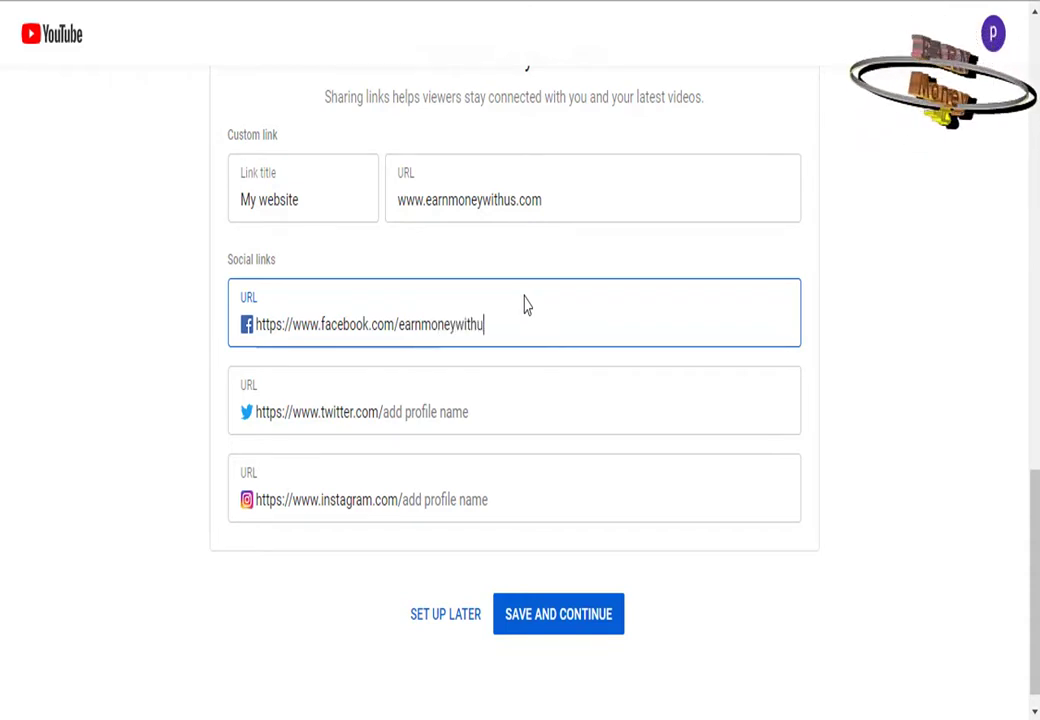
# Step: Add earnmoneywithus1000 as the profile name in the channel's Twitter link
pyautogui.click(469, 441)
pyautogui.click(479, 409)
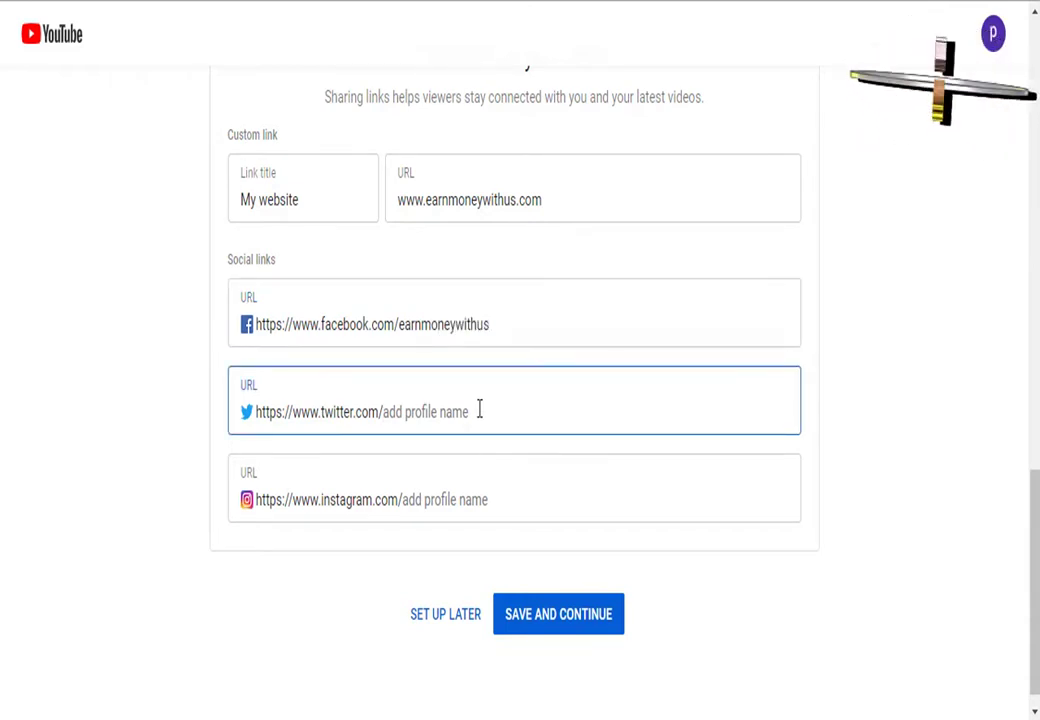
pyautogui.write('earnmon')
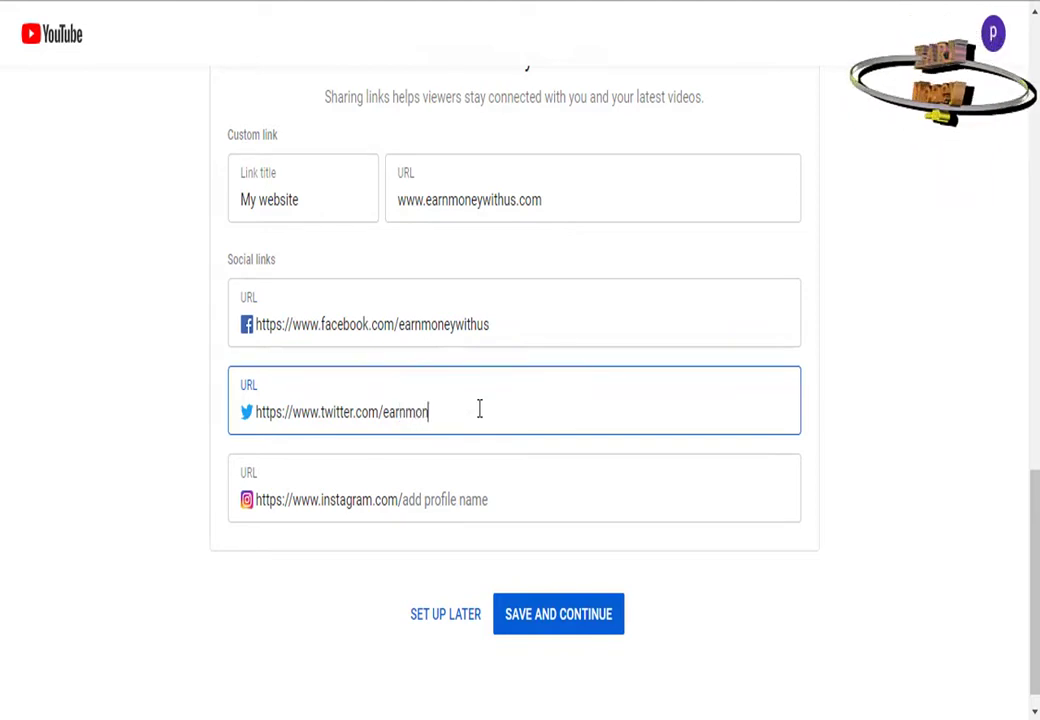
pyautogui.write('eywithus')
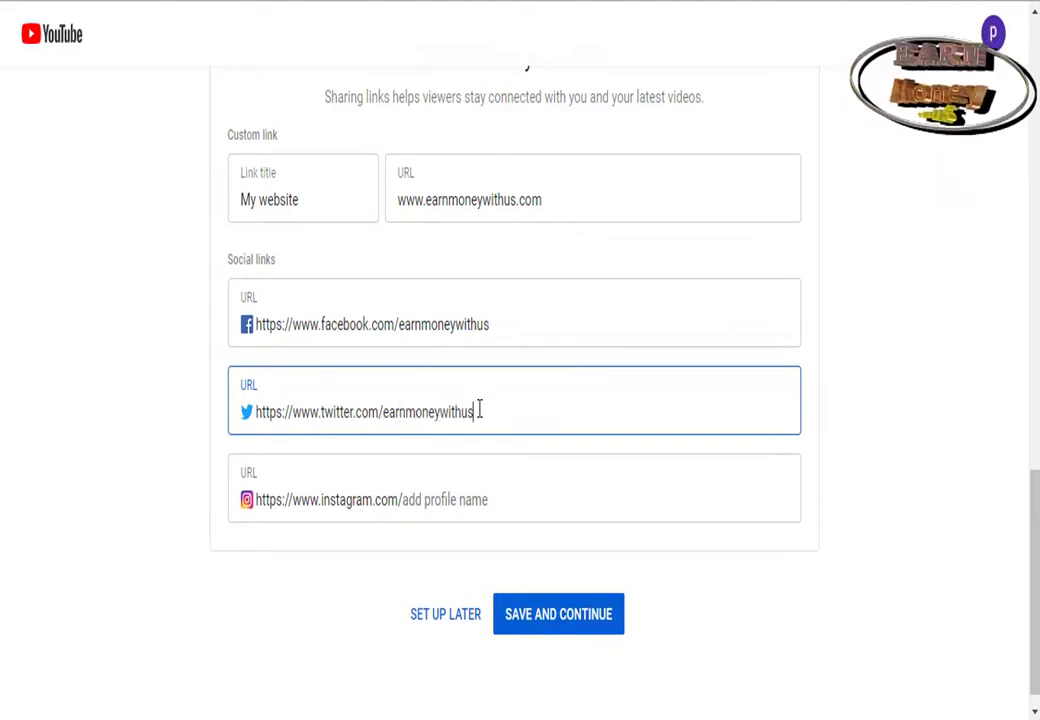
pyautogui.write('1000')
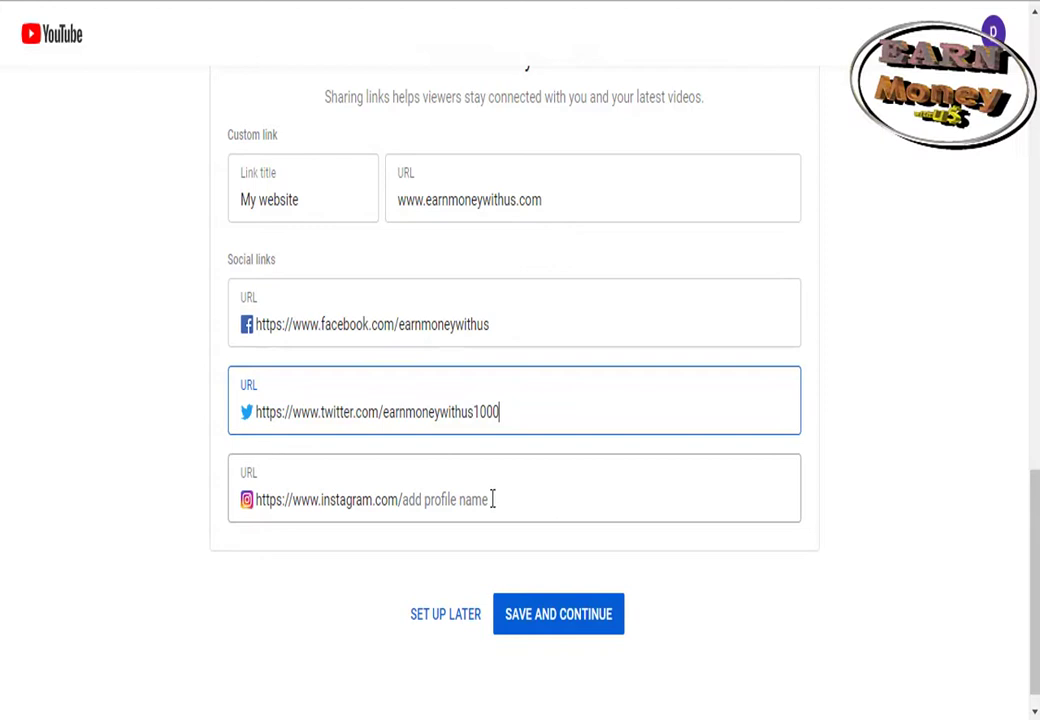
# Step: Add earnmoneywithus as the profile name in the channel's Instagram link, then save the channel setup and continue
pyautogui.click(492, 499)
pyautogui.write('earnm')
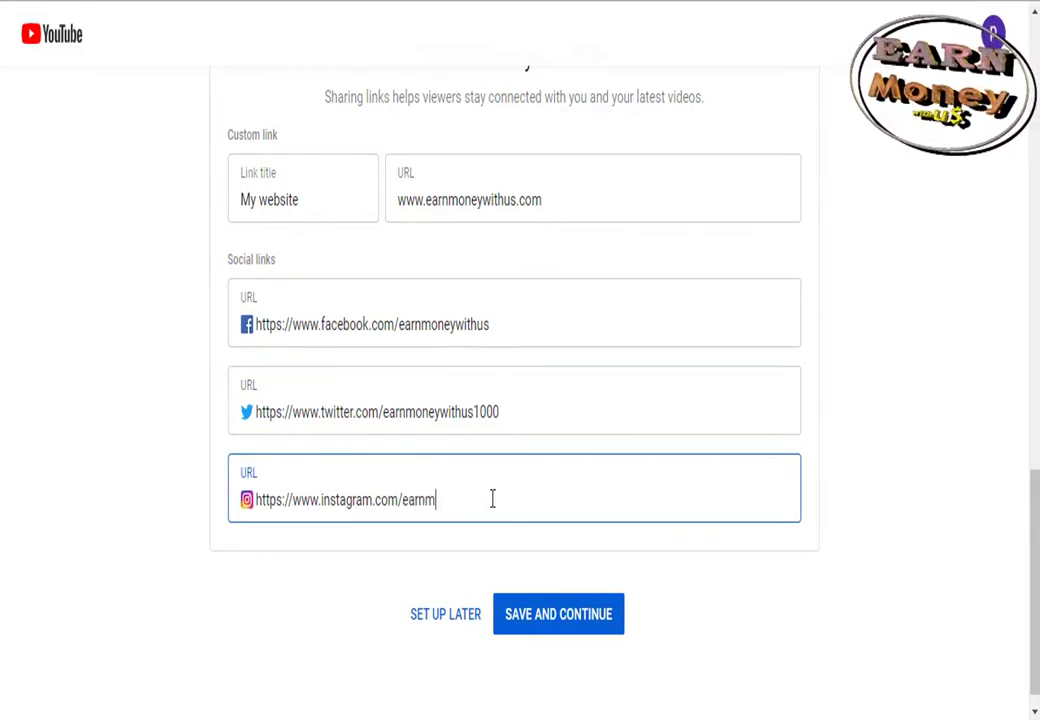
pyautogui.write('oneywi')
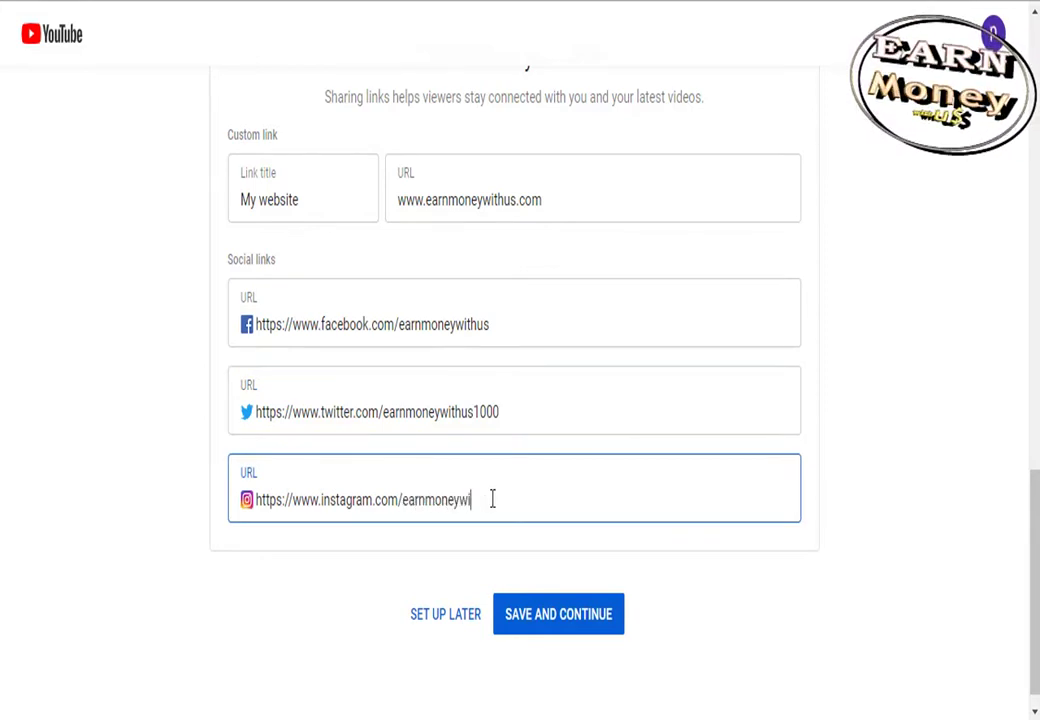
pyautogui.write('thus')
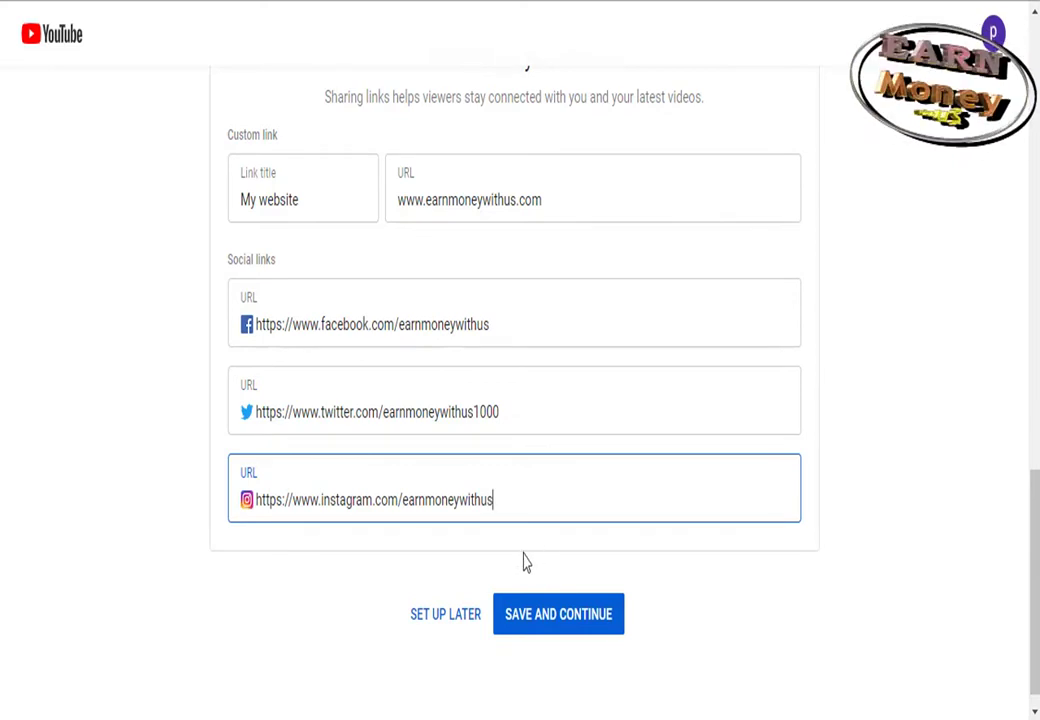
pyautogui.click(474, 620)
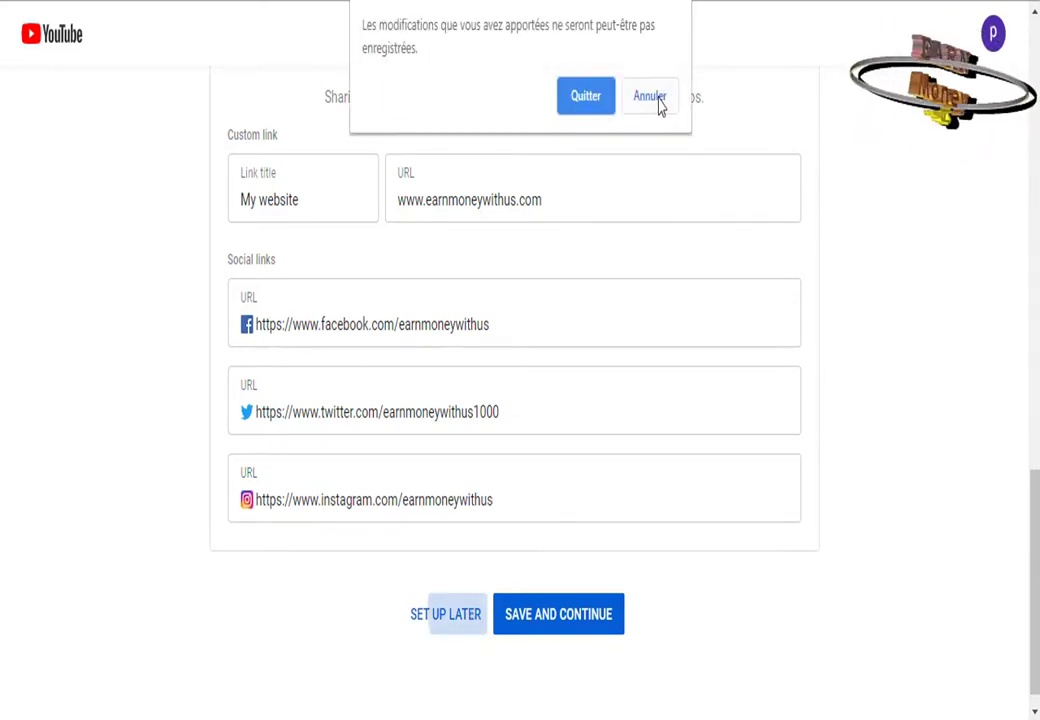
pyautogui.click(655, 100)
pyautogui.click(593, 630)
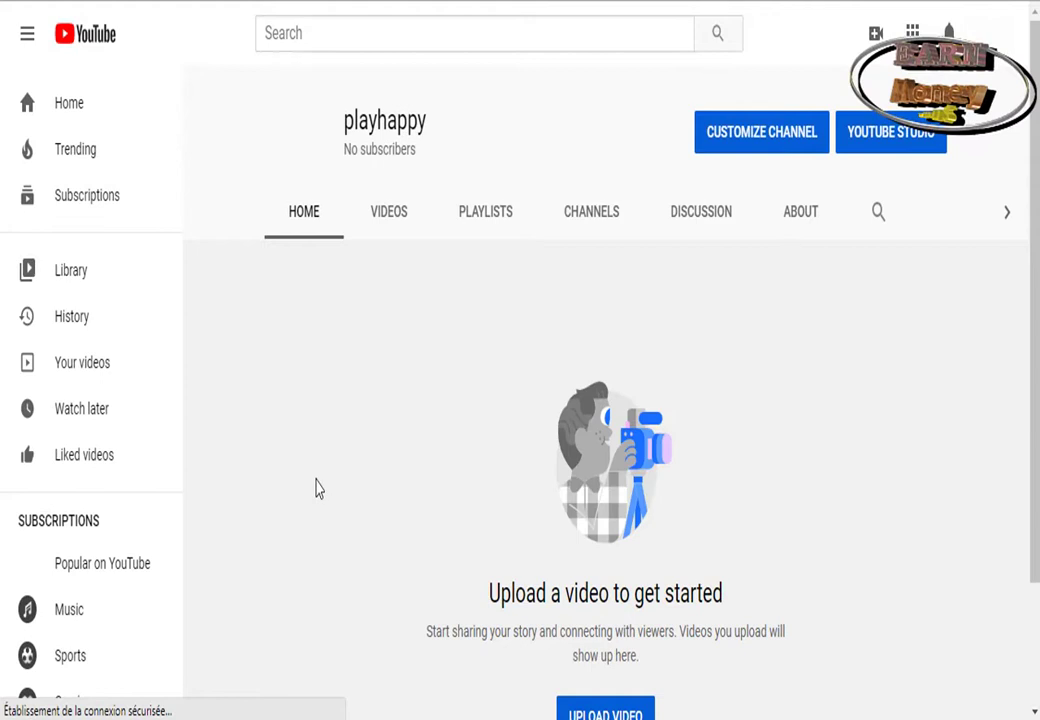
pyautogui.click(71, 112)
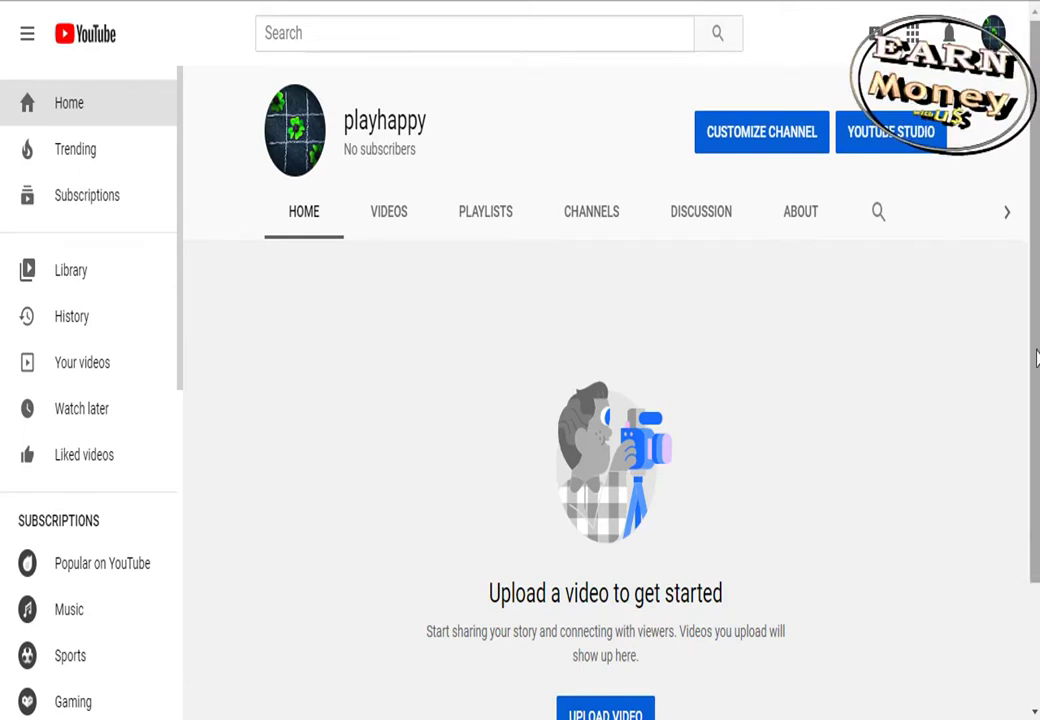
pyautogui.scroll(-2, 1036, 355)
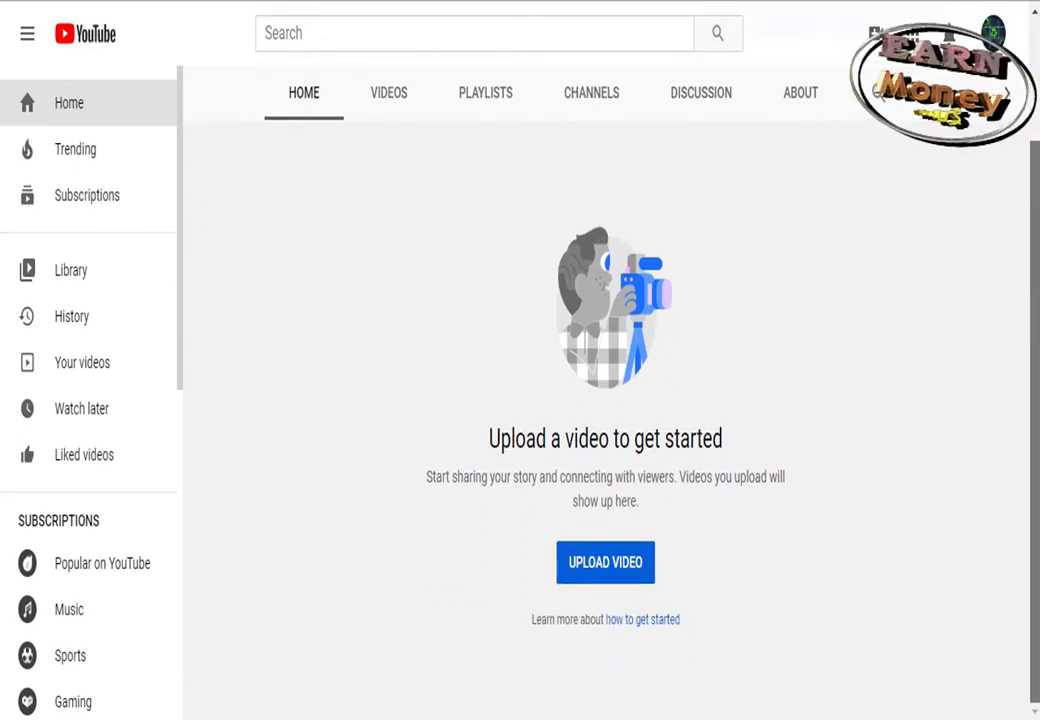
pyautogui.scroll(2, 1033, 400)
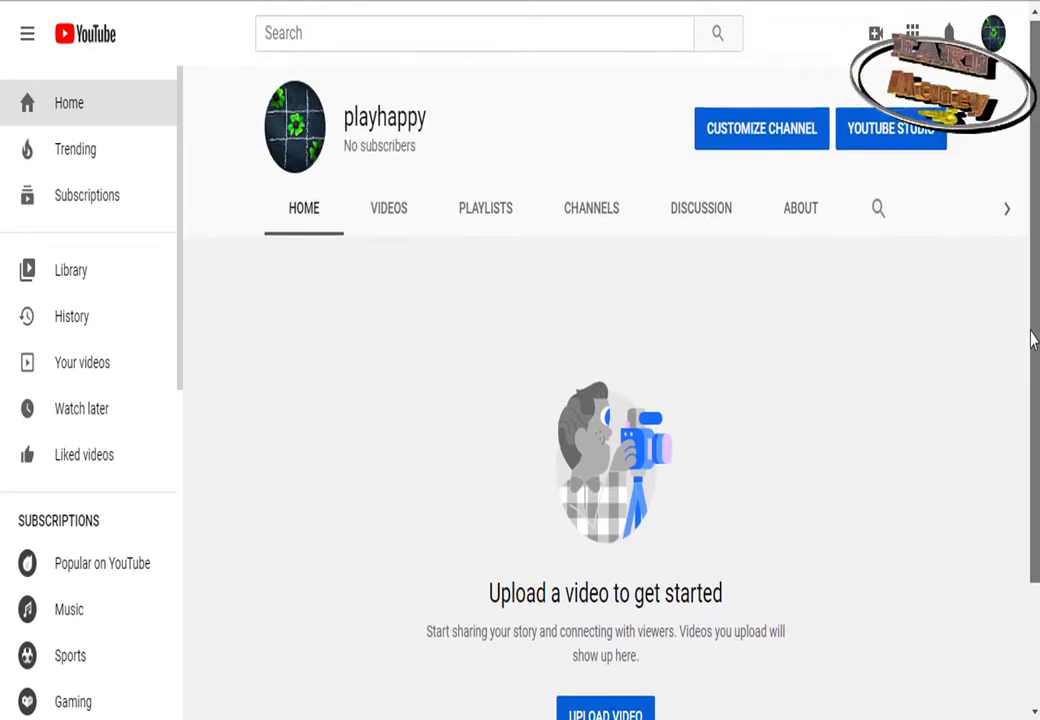
# Step: Open the channel's customization page and upload a black-background photo as its channel art
pyautogui.click(790, 157)
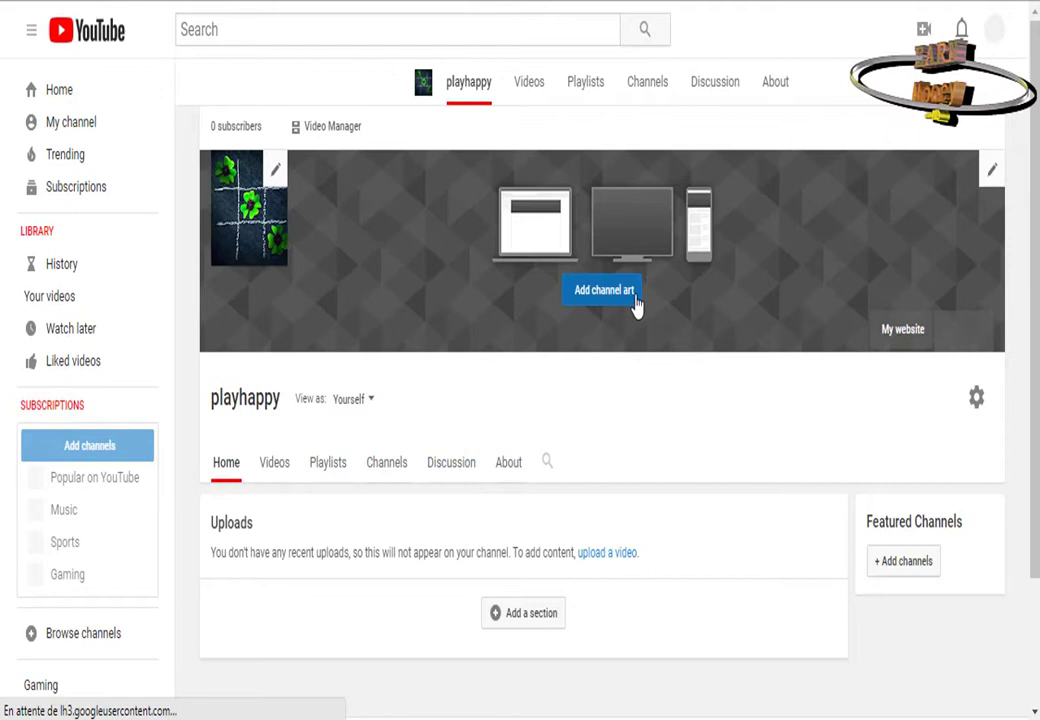
pyautogui.click(628, 298)
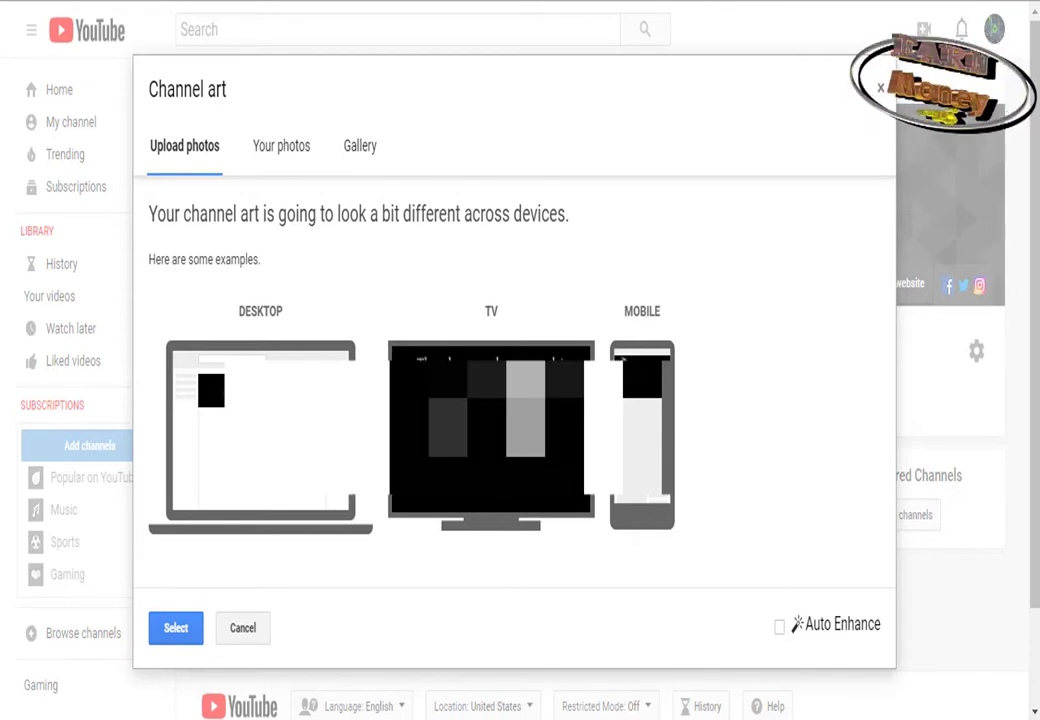
pyautogui.click(176, 632)
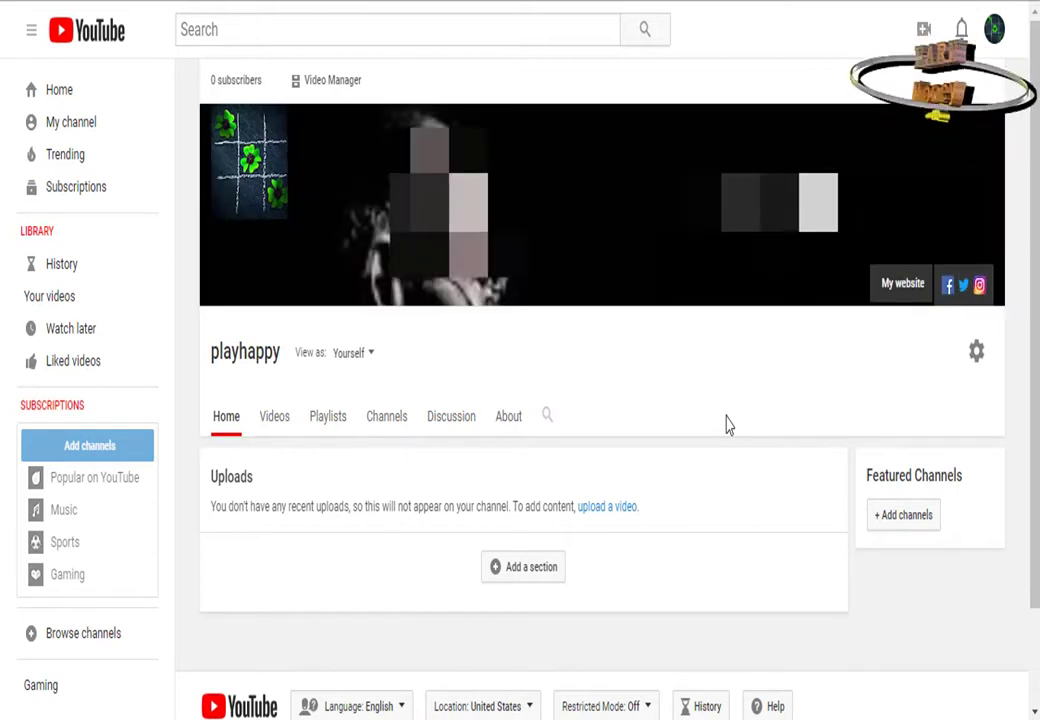
pyautogui.click(988, 131)
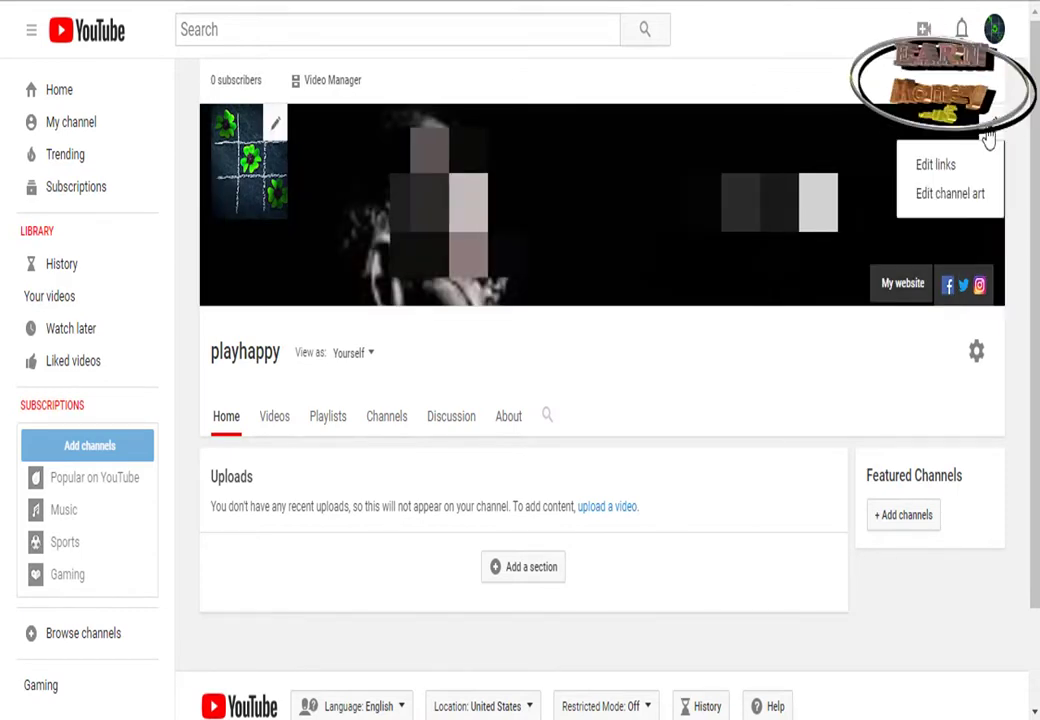
pyautogui.click(918, 195)
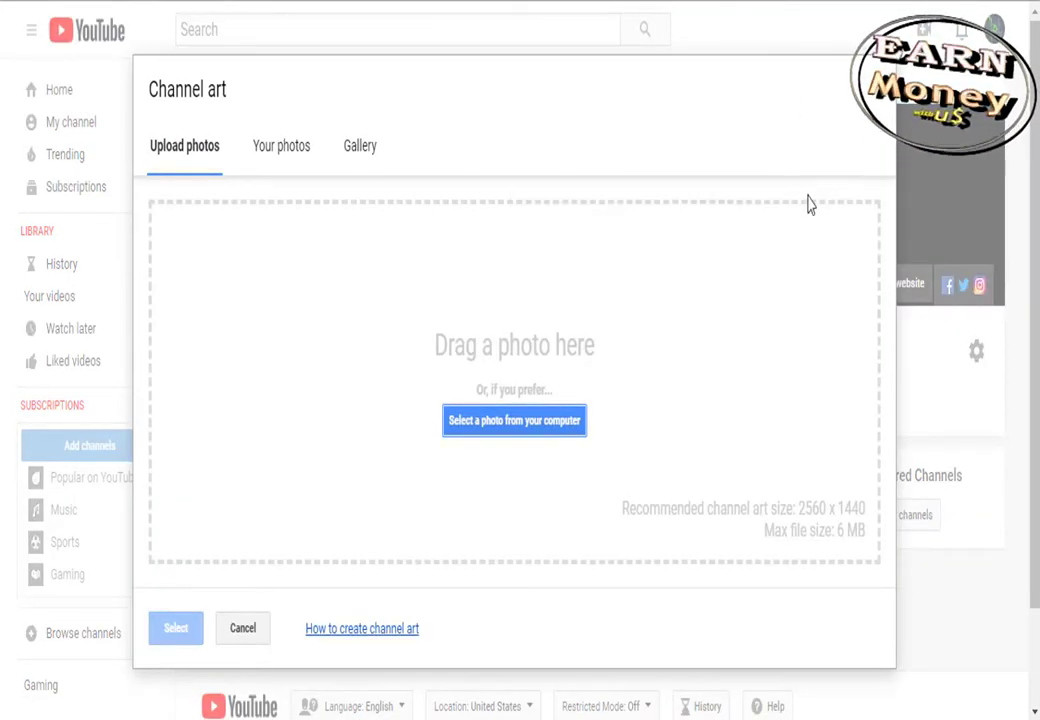
pyautogui.click(880, 88)
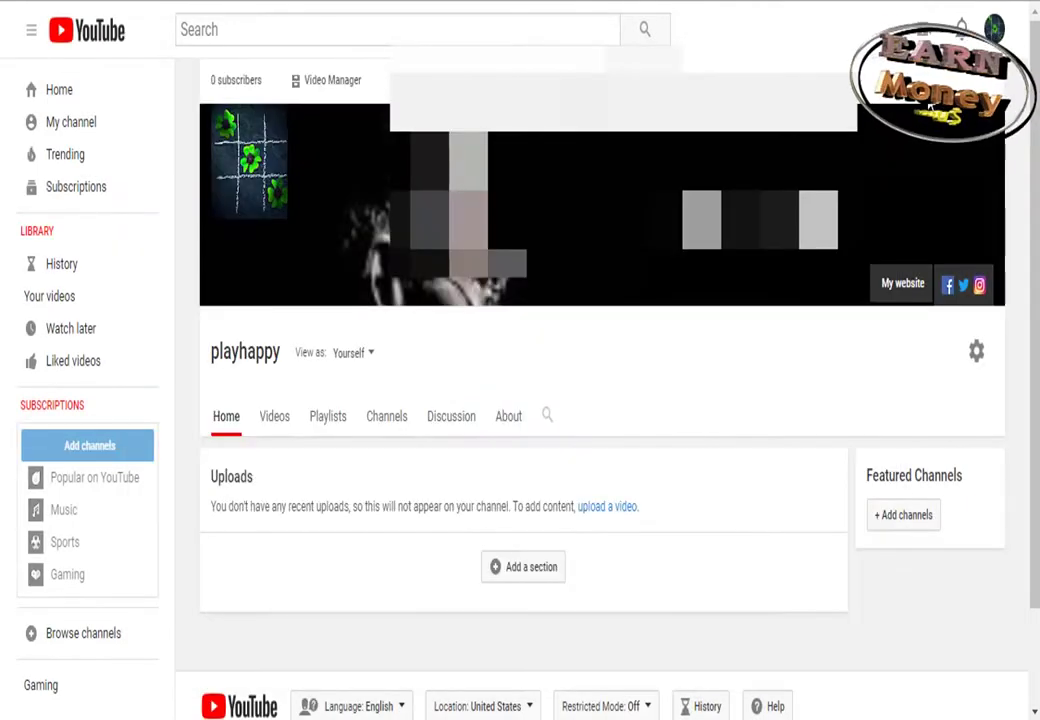
pyautogui.click(992, 127)
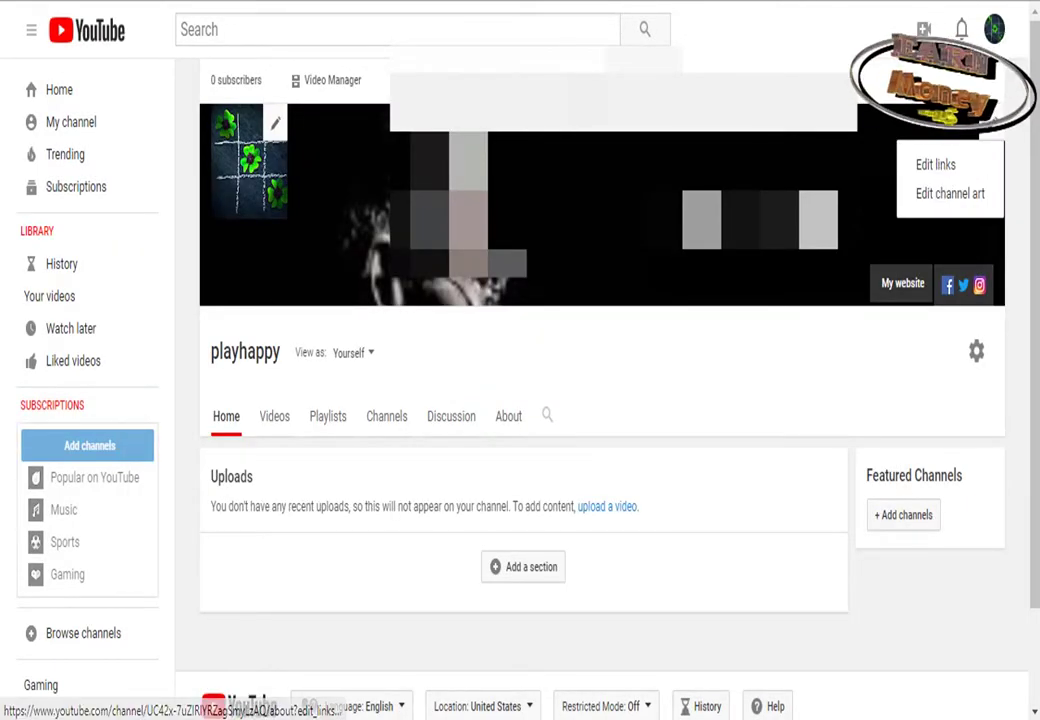
pyautogui.click(717, 330)
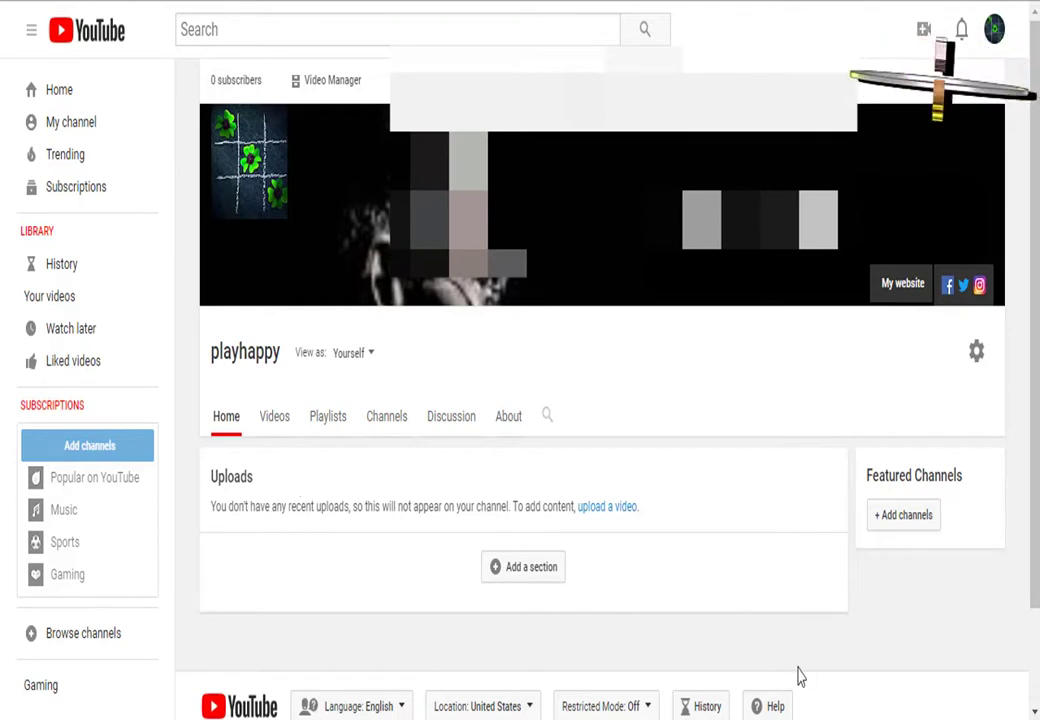
# Step: Open the channel settings and review the privacy, layout and discussion options
pyautogui.moveTo(1035, 418); pyautogui.dragTo(1036, 516)
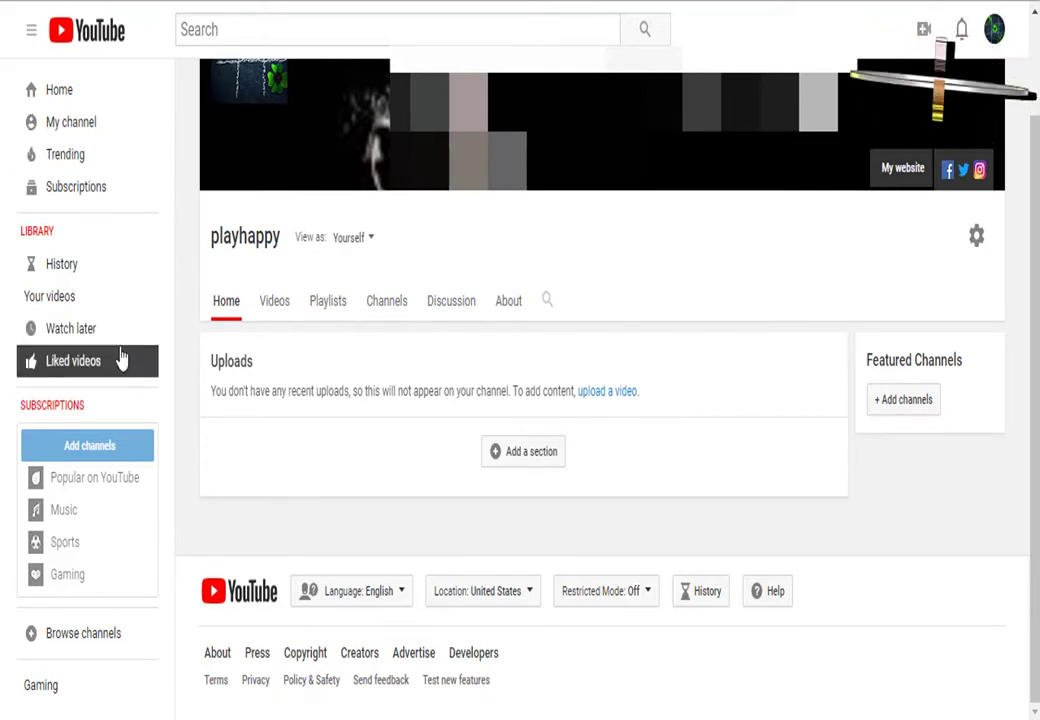
pyautogui.click(977, 237)
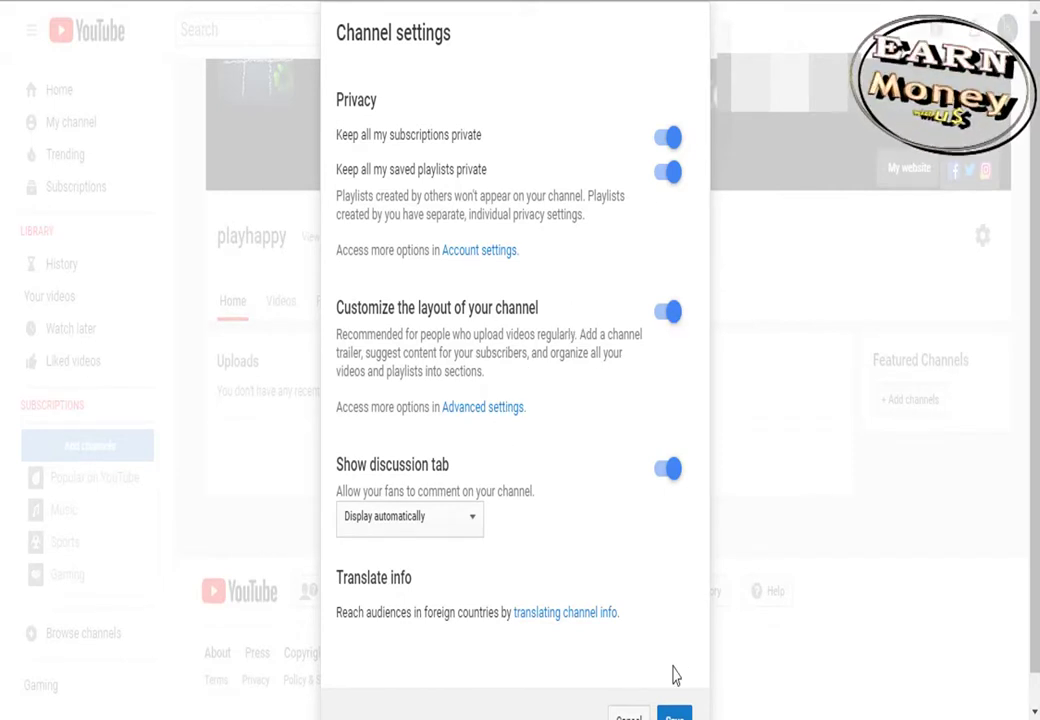
pyautogui.moveTo(1036, 162); pyautogui.dragTo(1036, 195)
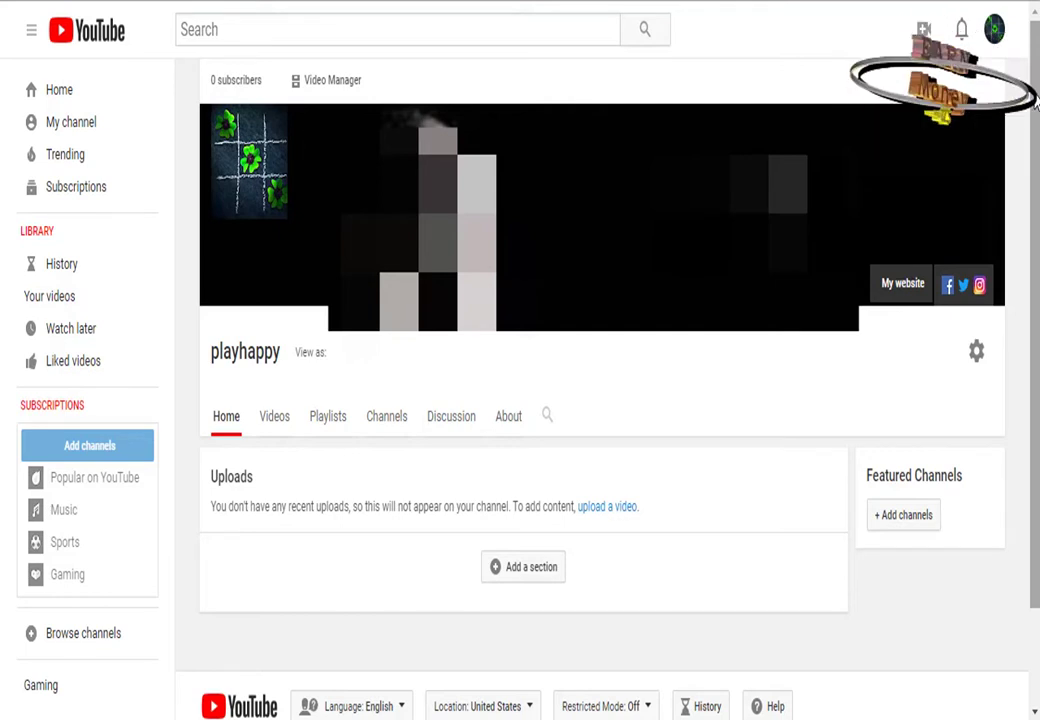
# Step: Open YouTube Studio for the channel and look through its sections and dashboard cards
pyautogui.click(995, 30)
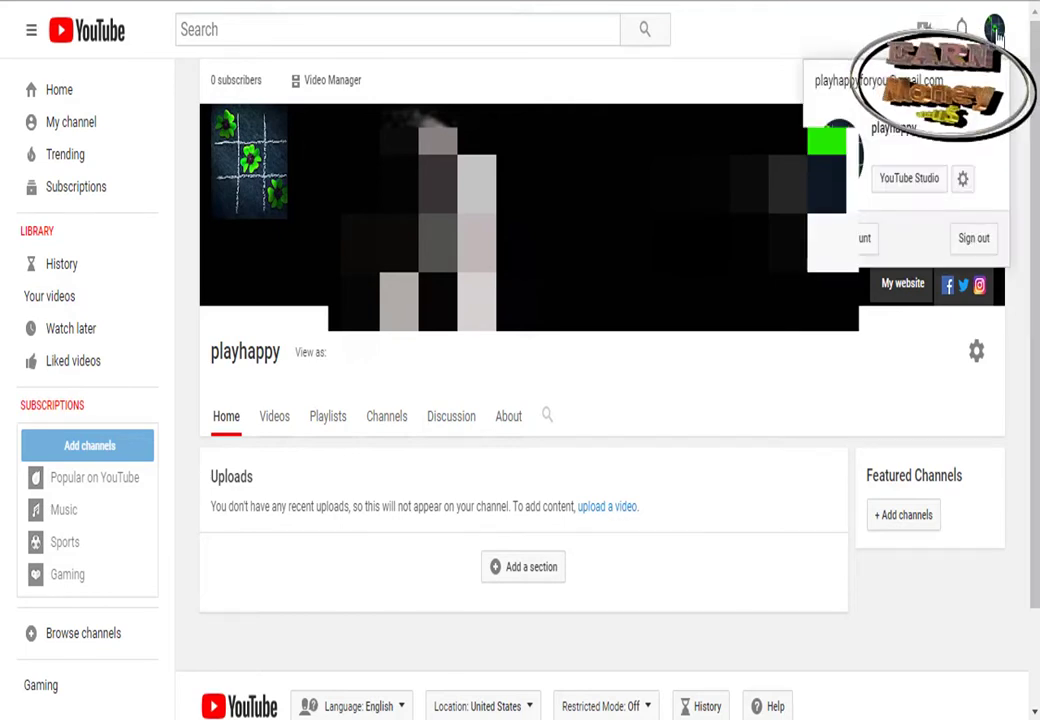
pyautogui.click(925, 183)
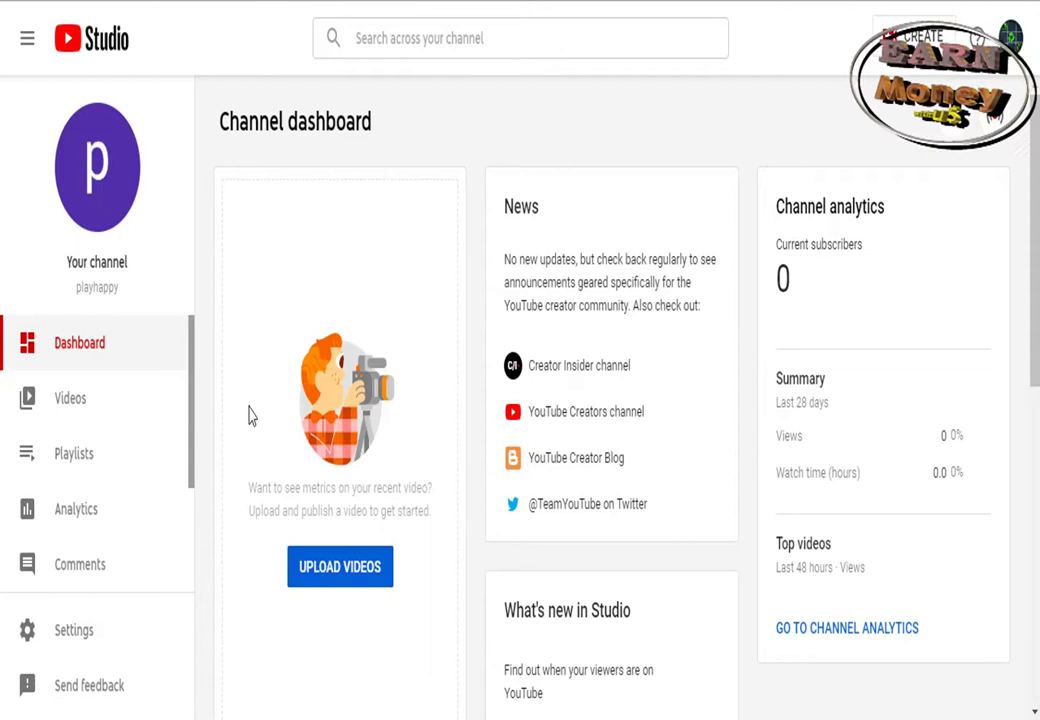
pyautogui.scroll(-1, 193, 477)
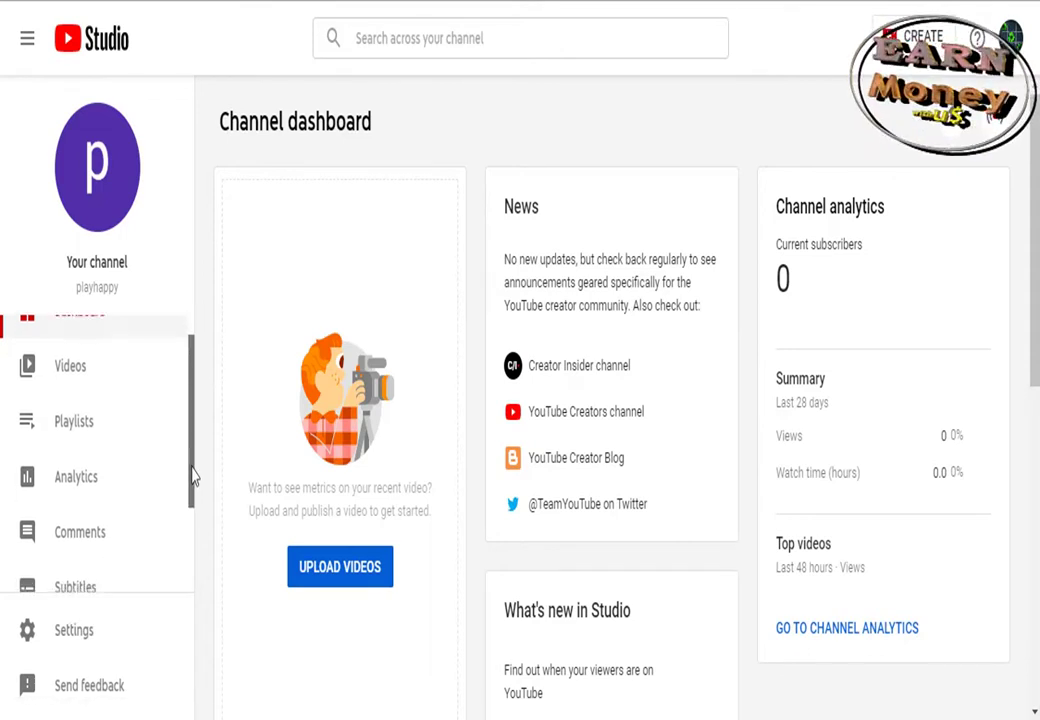
pyautogui.moveTo(193, 477); pyautogui.dragTo(204, 597)
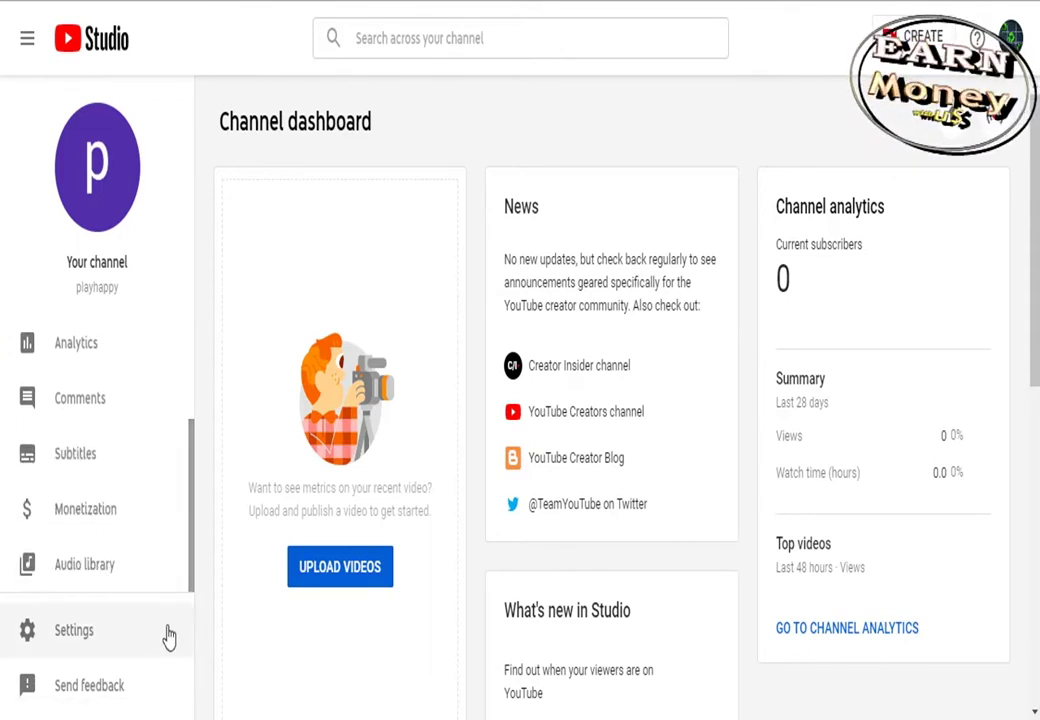
pyautogui.scroll(-3, 1037, 300)
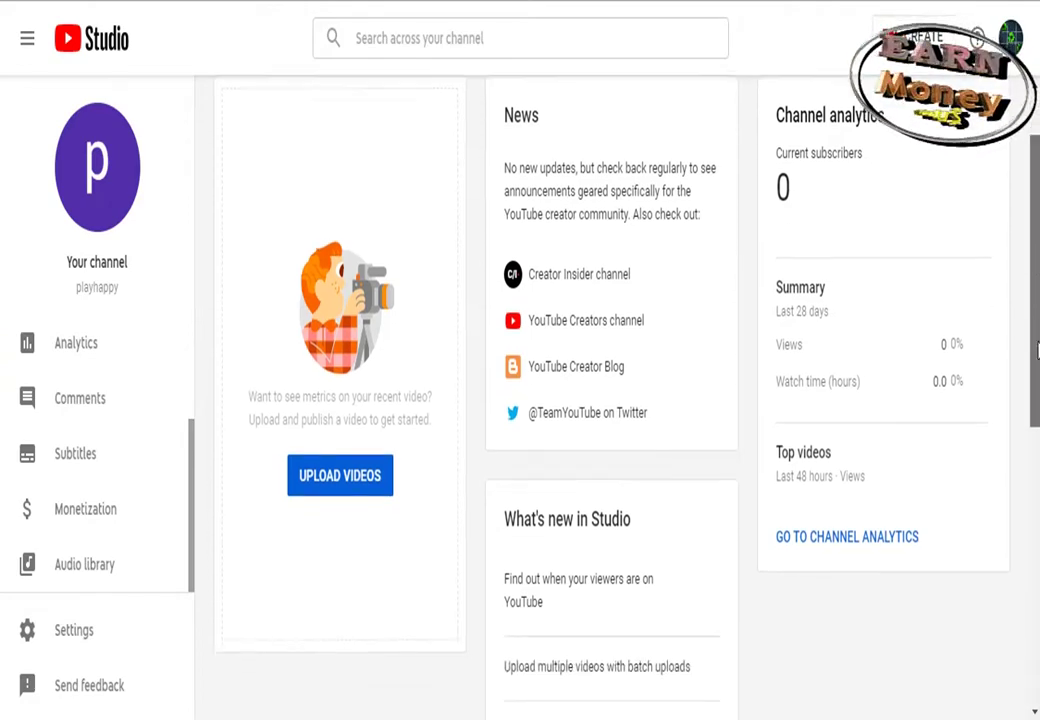
pyautogui.scroll(-5, 568, 600)
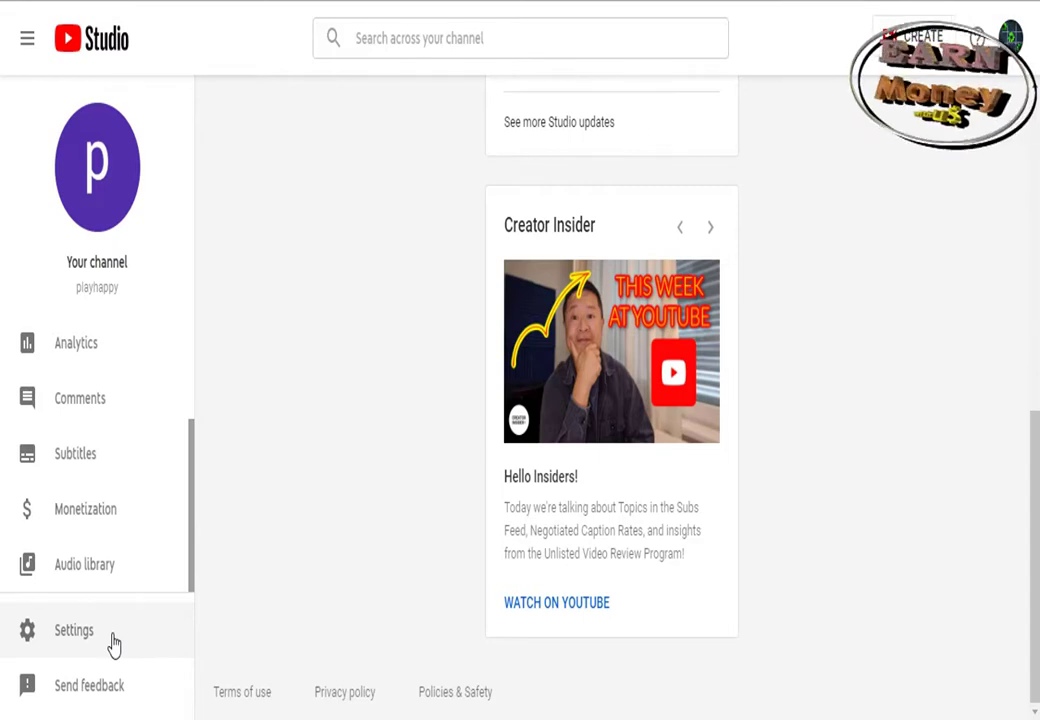
# Step: Paste gaming keywords such as game playthrough, game player, game play music and gameplay fortnite into the channel's basic info settings
pyautogui.click(82, 640)
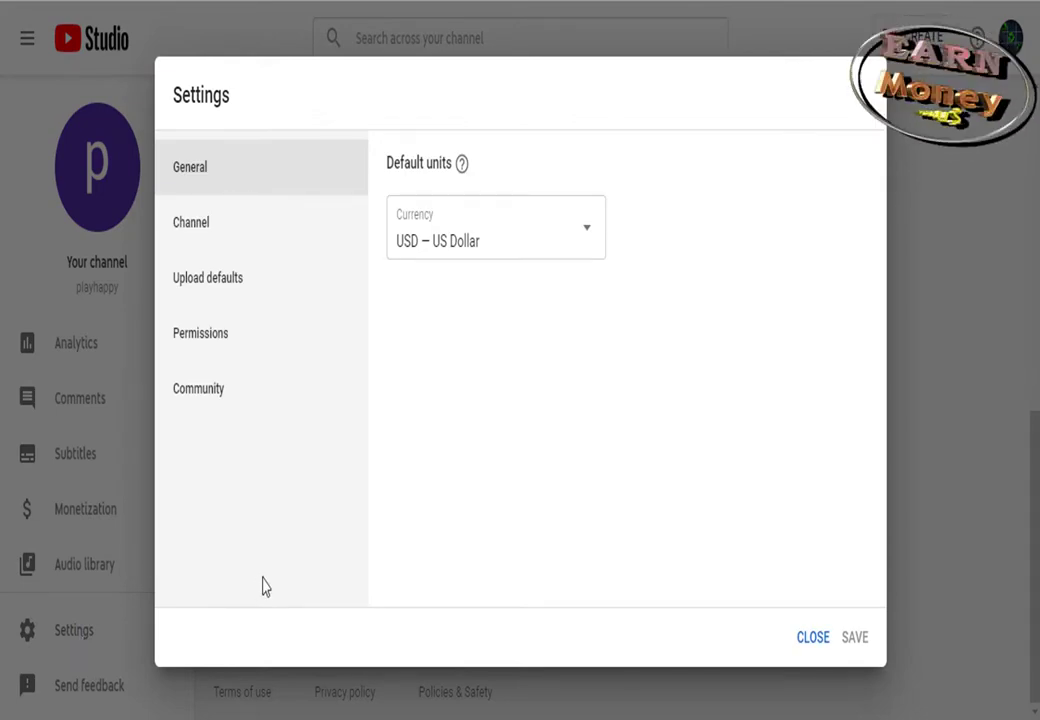
pyautogui.click(285, 229)
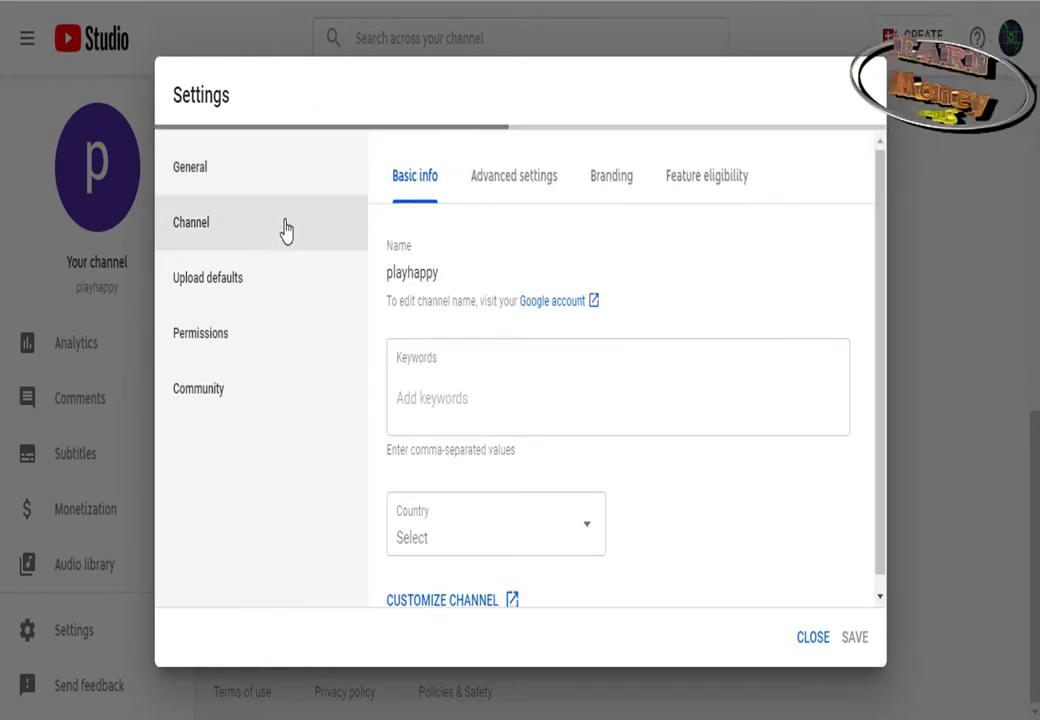
pyautogui.click(457, 390)
pyautogui.hotkey('ctrl', 'v')
pyautogui.moveTo(880, 344); pyautogui.dragTo(877, 248)
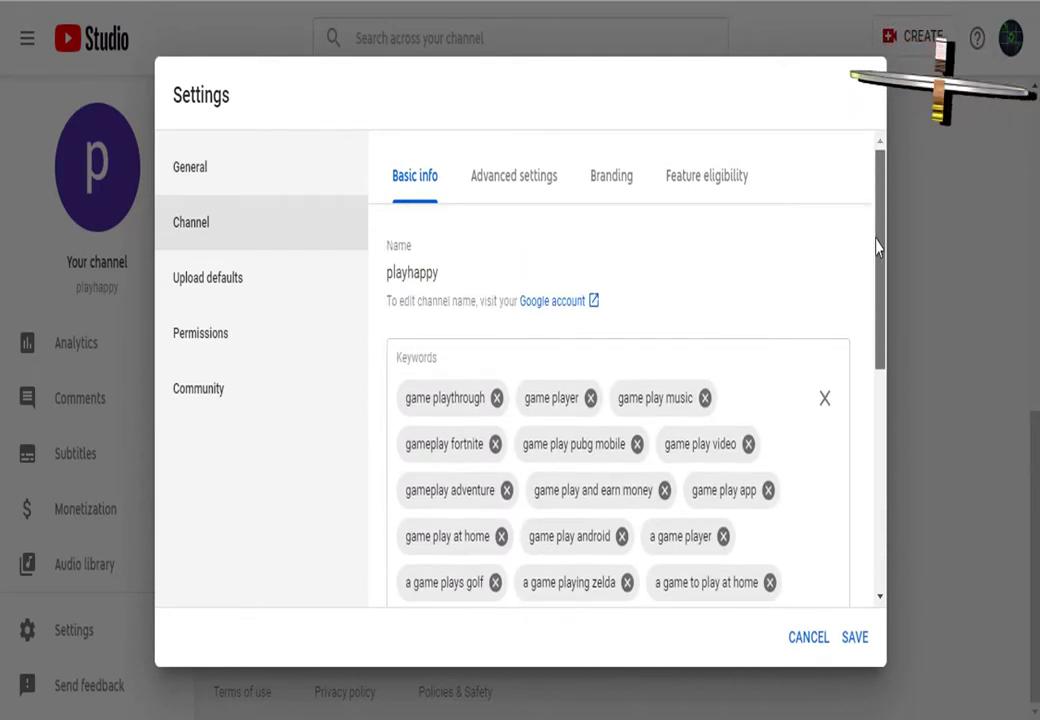
pyautogui.moveTo(437, 358); pyautogui.dragTo(395, 366)
pyautogui.moveTo(884, 255); pyautogui.dragTo(891, 548)
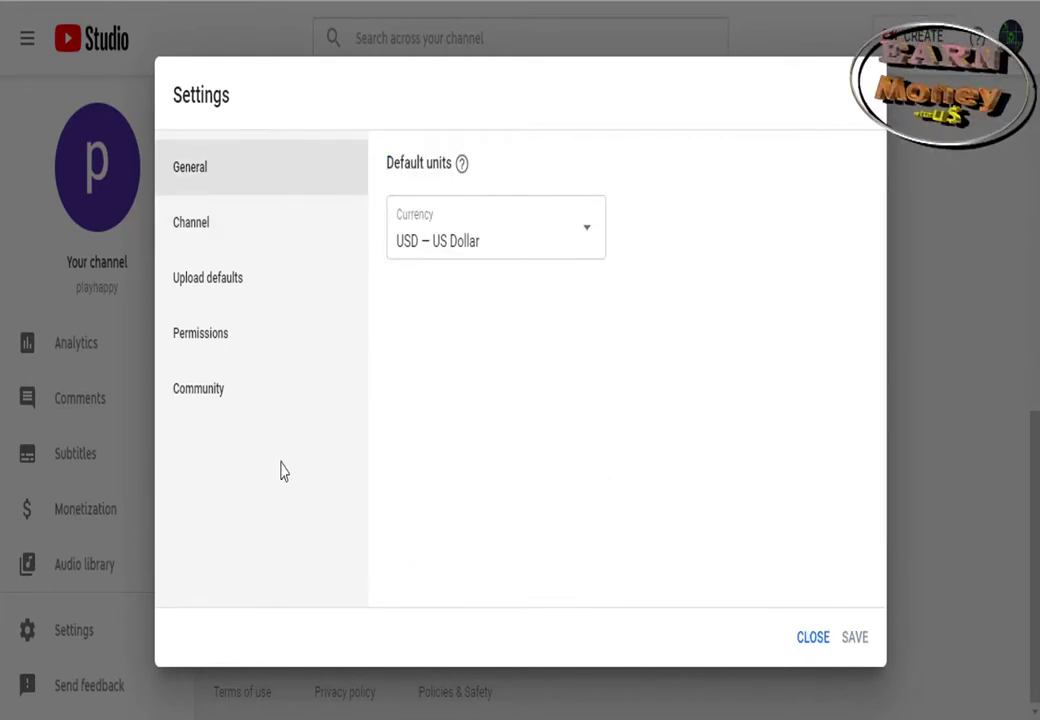
# Step: Set the channel's audience to made for kids in the advanced channel settings
pyautogui.click(249, 241)
pyautogui.click(516, 186)
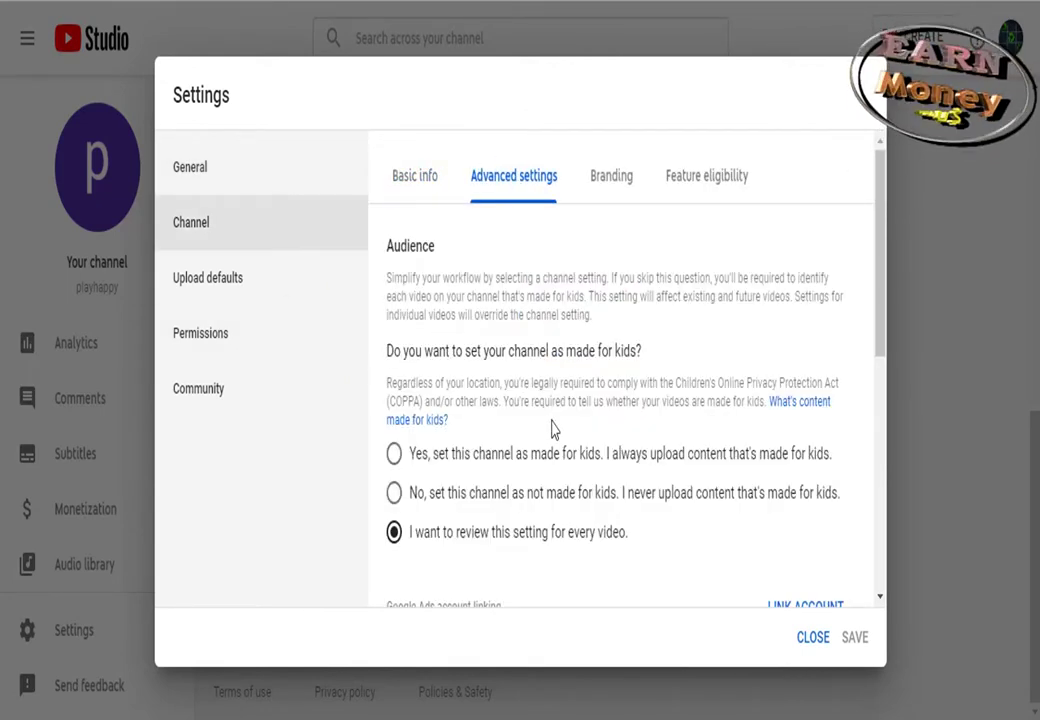
pyautogui.click(452, 460)
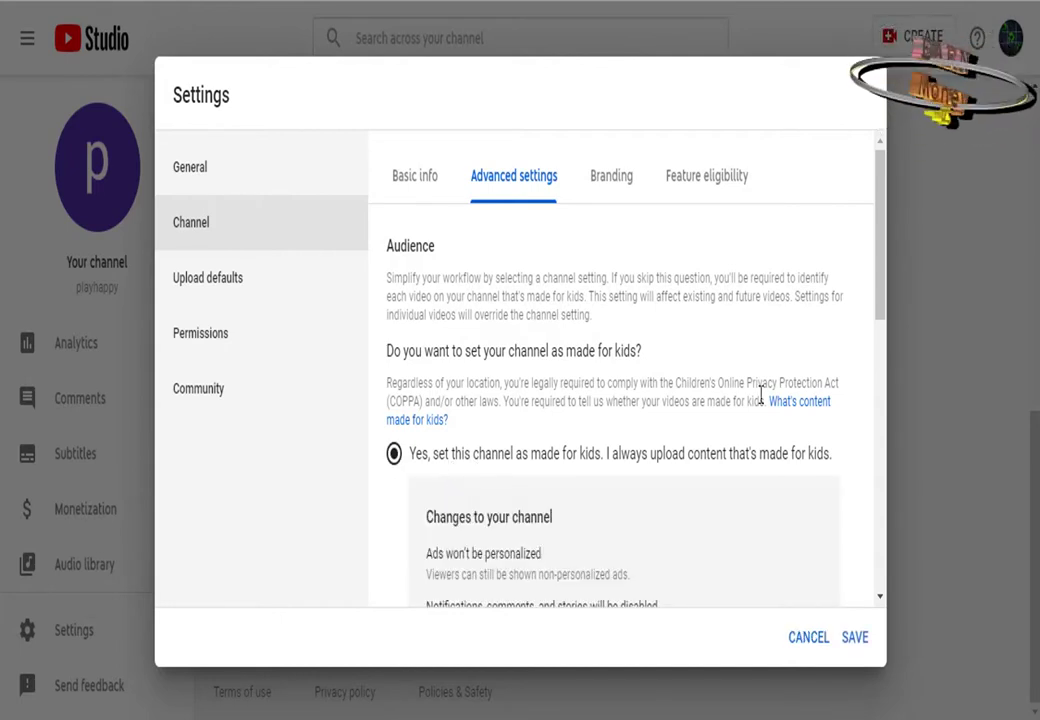
# Step: Review the ads linking, subscriber count and advertisement options, and open the separate Advanced channel settings page
pyautogui.moveTo(880, 296); pyautogui.dragTo(894, 455)
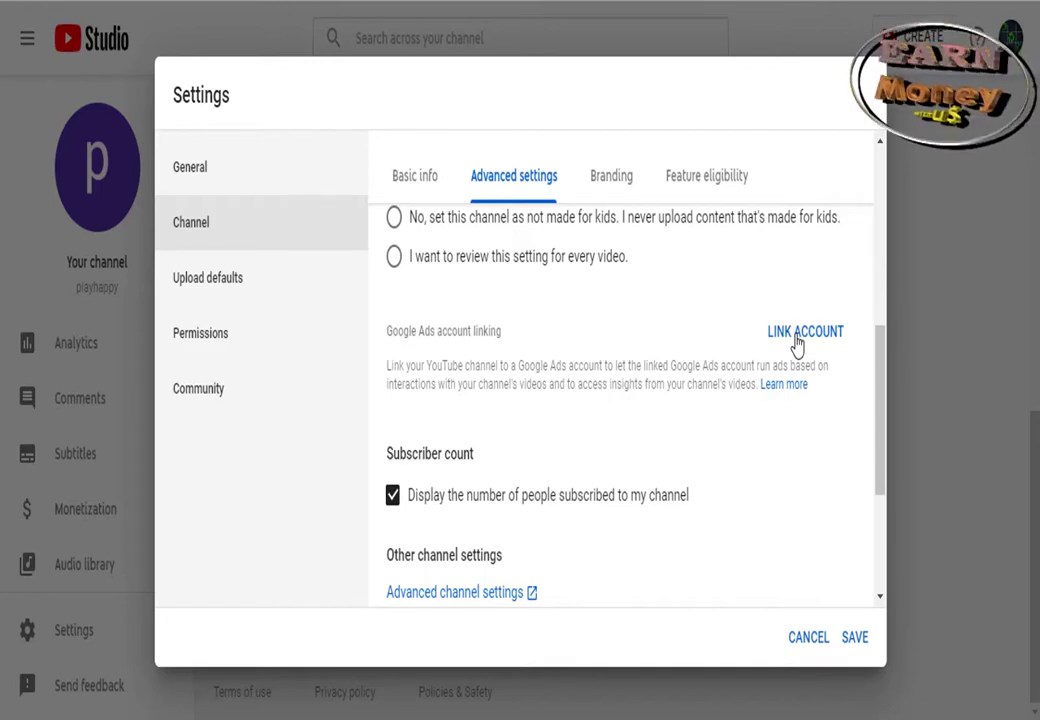
pyautogui.scroll(-2, 885, 413)
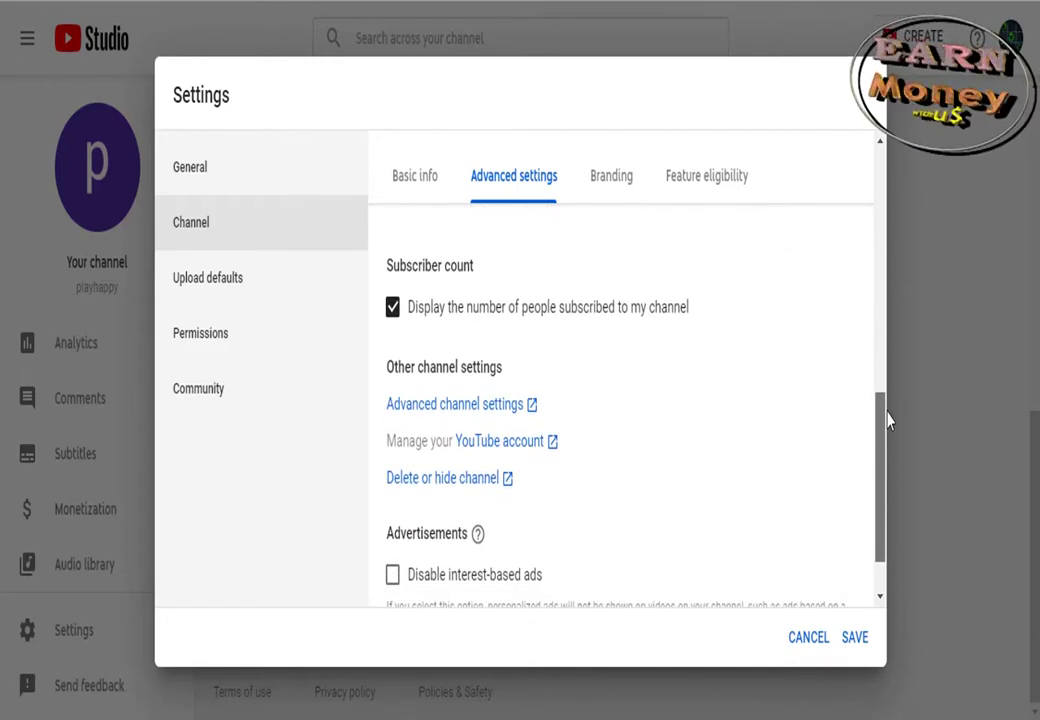
pyautogui.moveTo(886, 413); pyautogui.dragTo(891, 444)
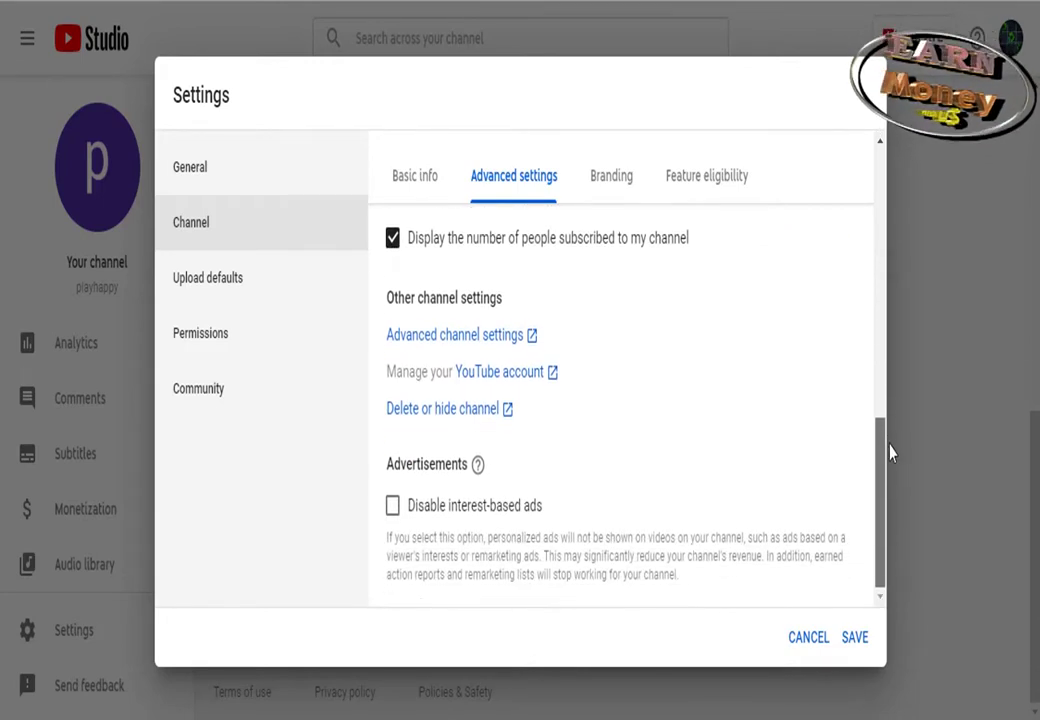
pyautogui.click(479, 346)
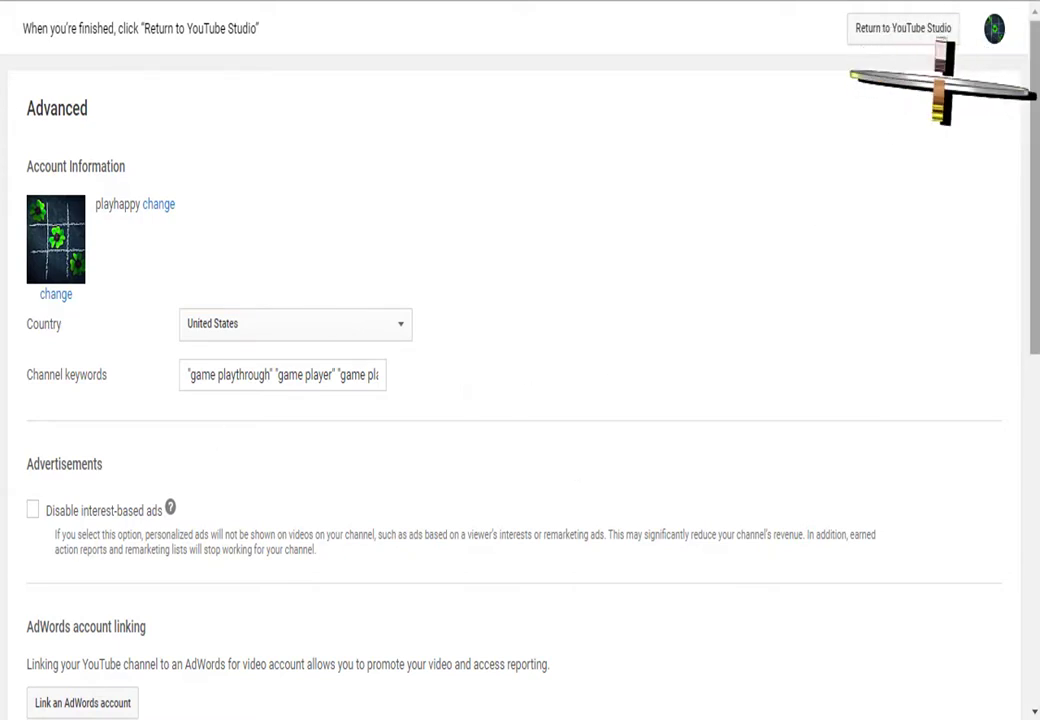
# Step: Review the AdWords linking, channel recommendations, subscriber count and Google Analytics tracking ID options on the Advanced page
pyautogui.scroll(-3, 74, 550)
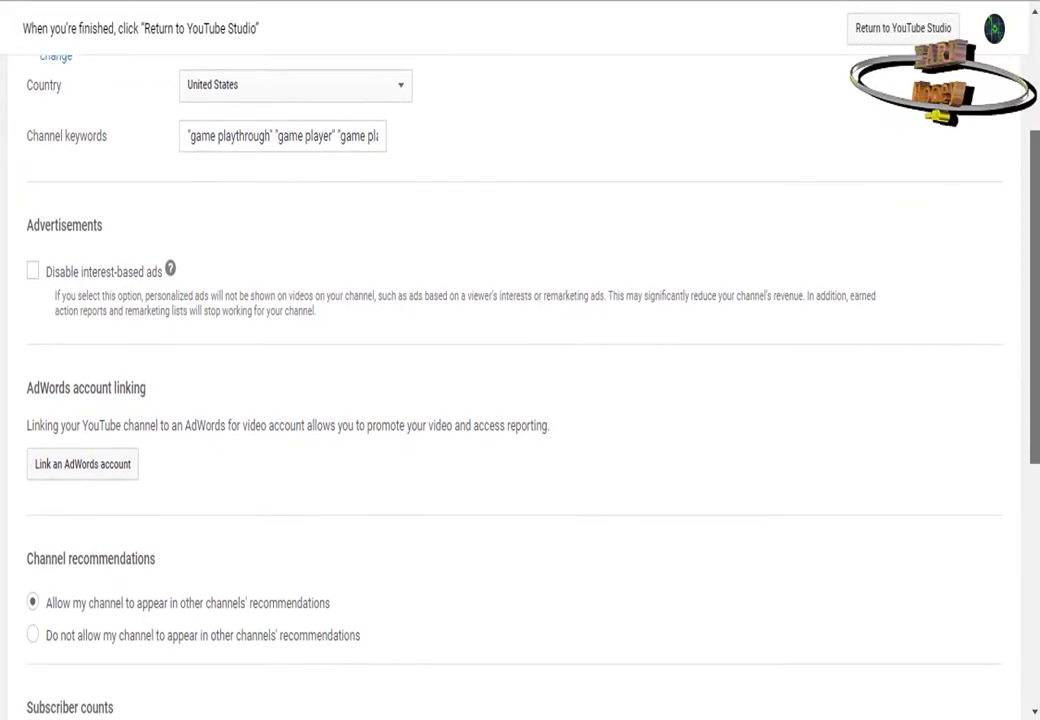
pyautogui.scroll(-1, 520, 380)
pyautogui.scroll(-2, 130, 240)
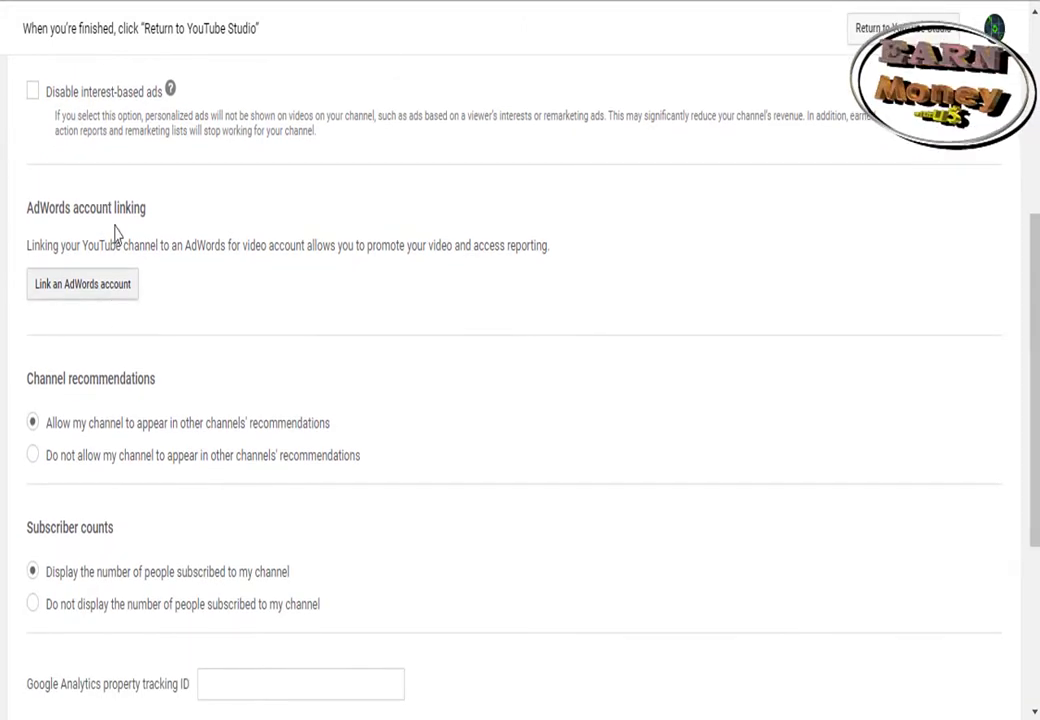
pyautogui.moveTo(27, 208); pyautogui.dragTo(117, 208)
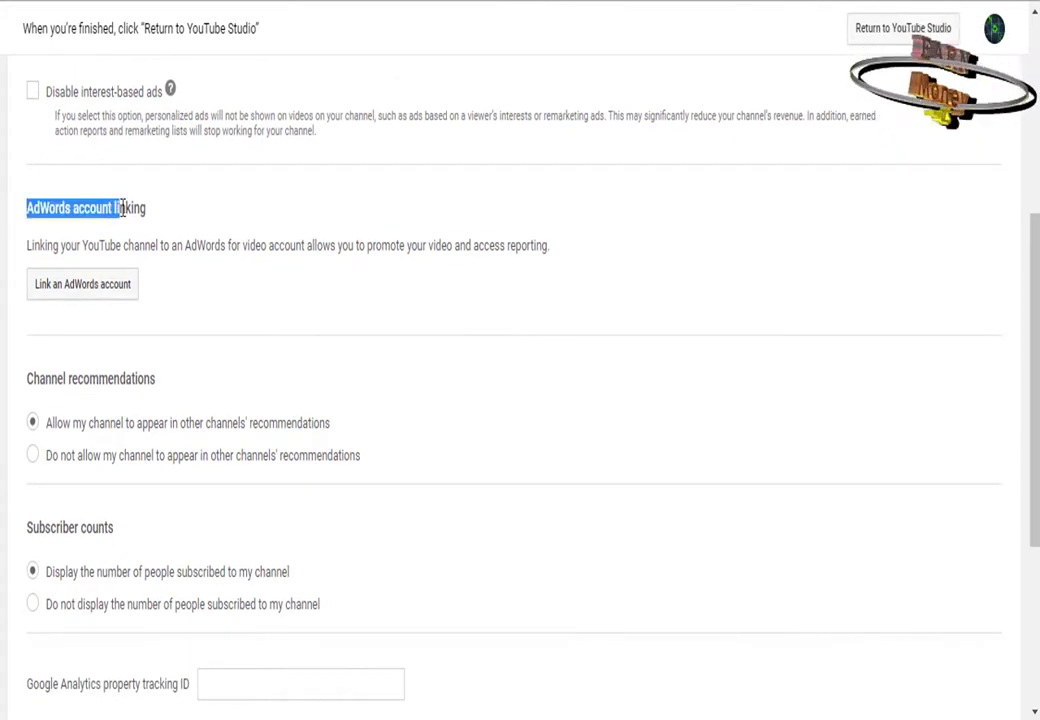
pyautogui.click(102, 375)
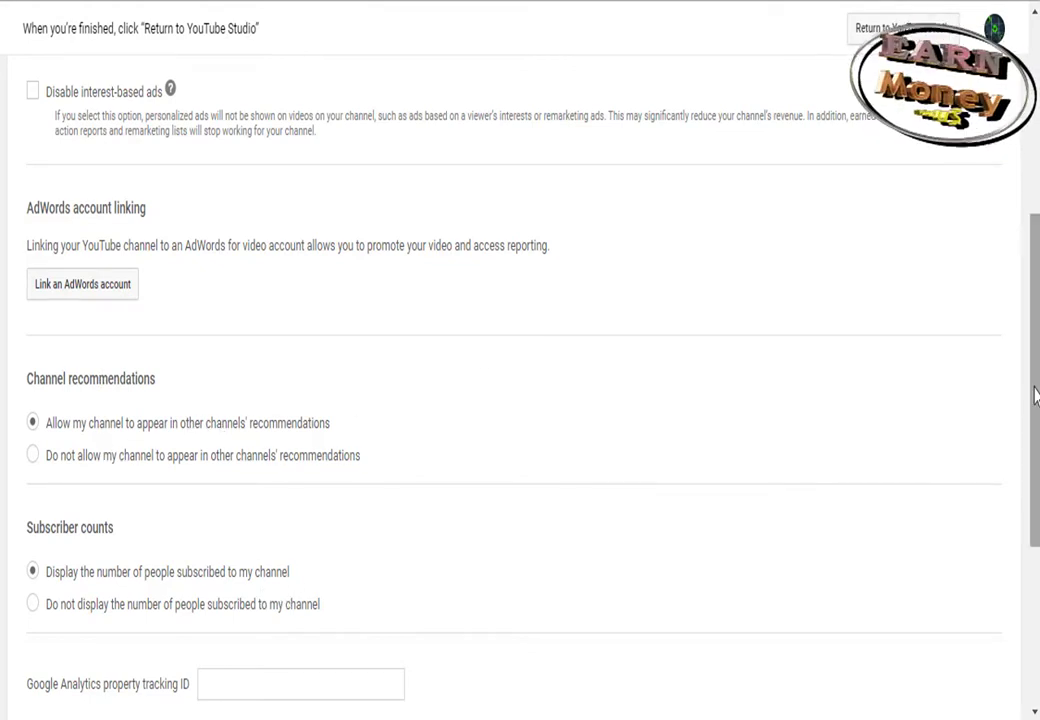
pyautogui.moveTo(1035, 392); pyautogui.dragTo(1035, 562)
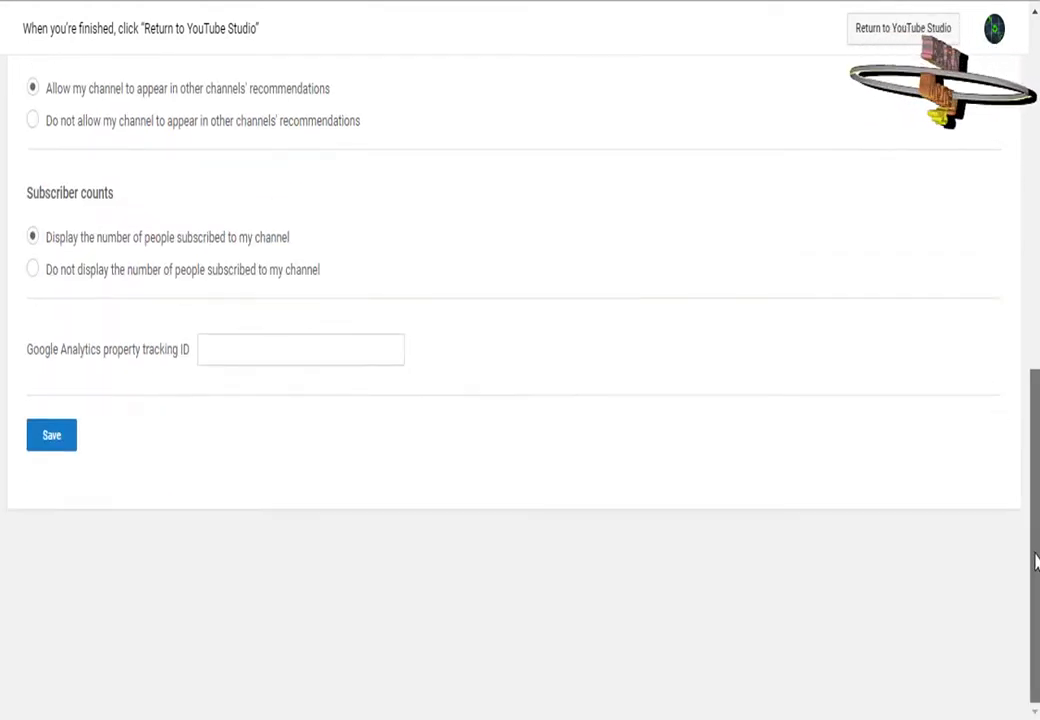
pyautogui.click(230, 355)
pyautogui.moveTo(190, 349); pyautogui.dragTo(65, 353)
pyautogui.click(9, 339)
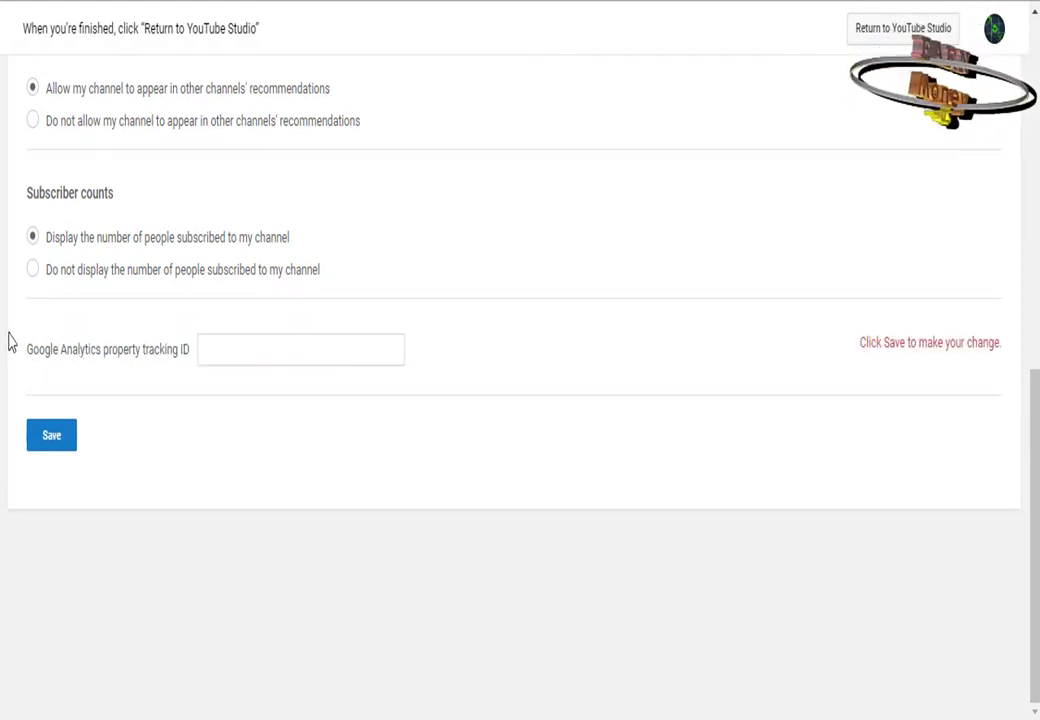
# Step: Try to save the settings on the Advanced channel page
pyautogui.click(52, 436)
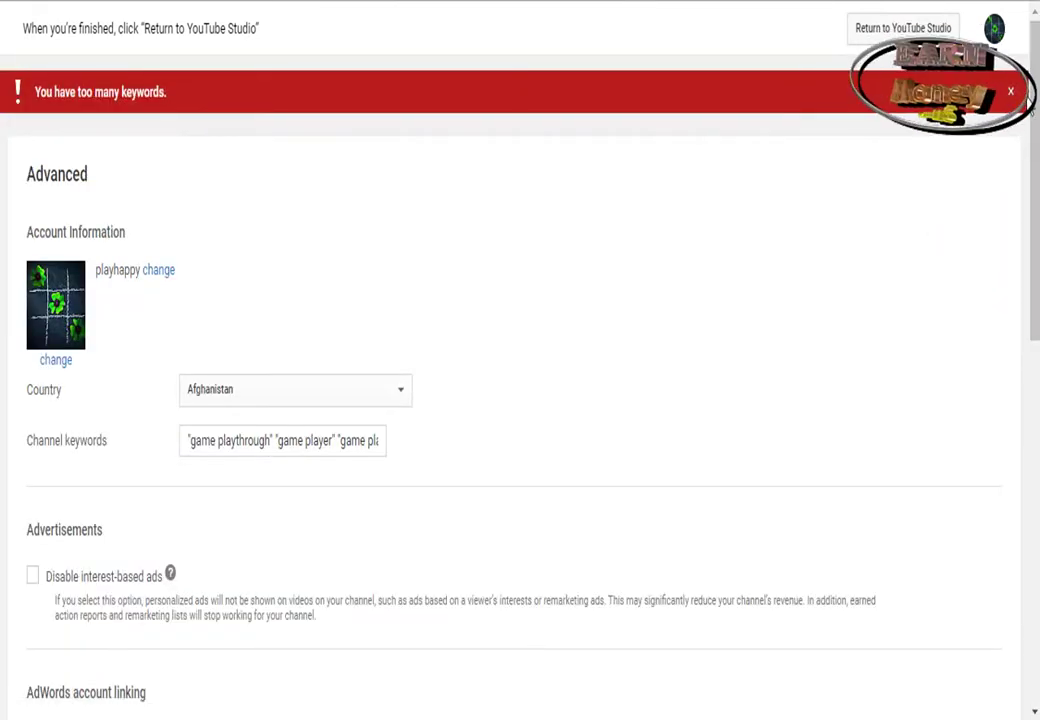
pyautogui.scroll(-7, 1037, 185)
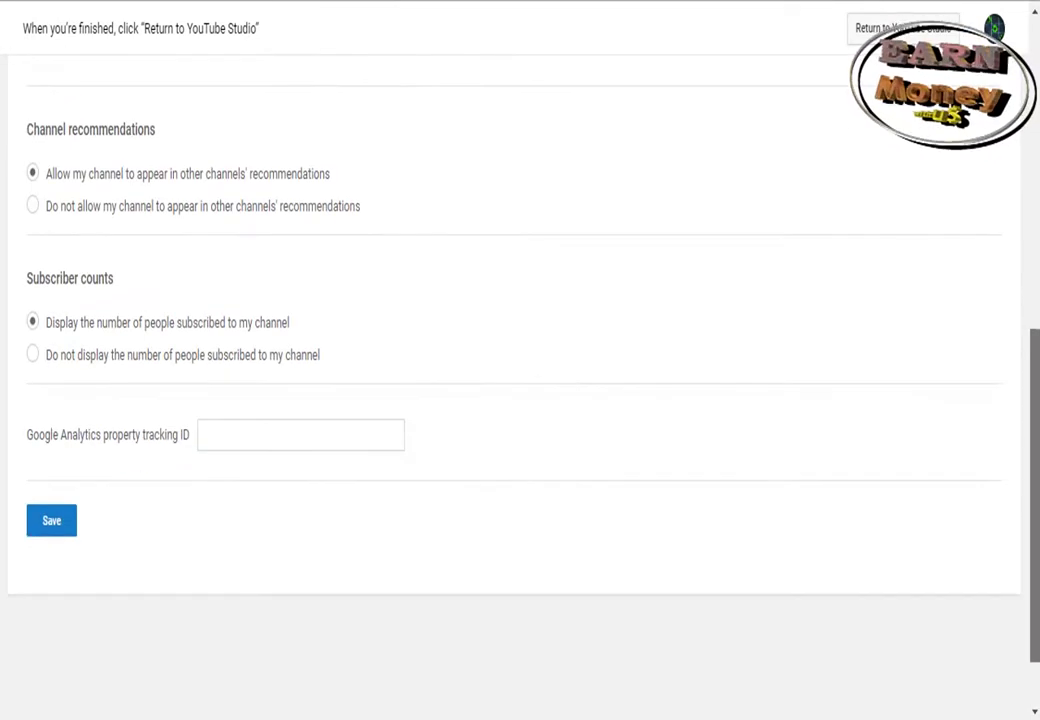
pyautogui.click(55, 528)
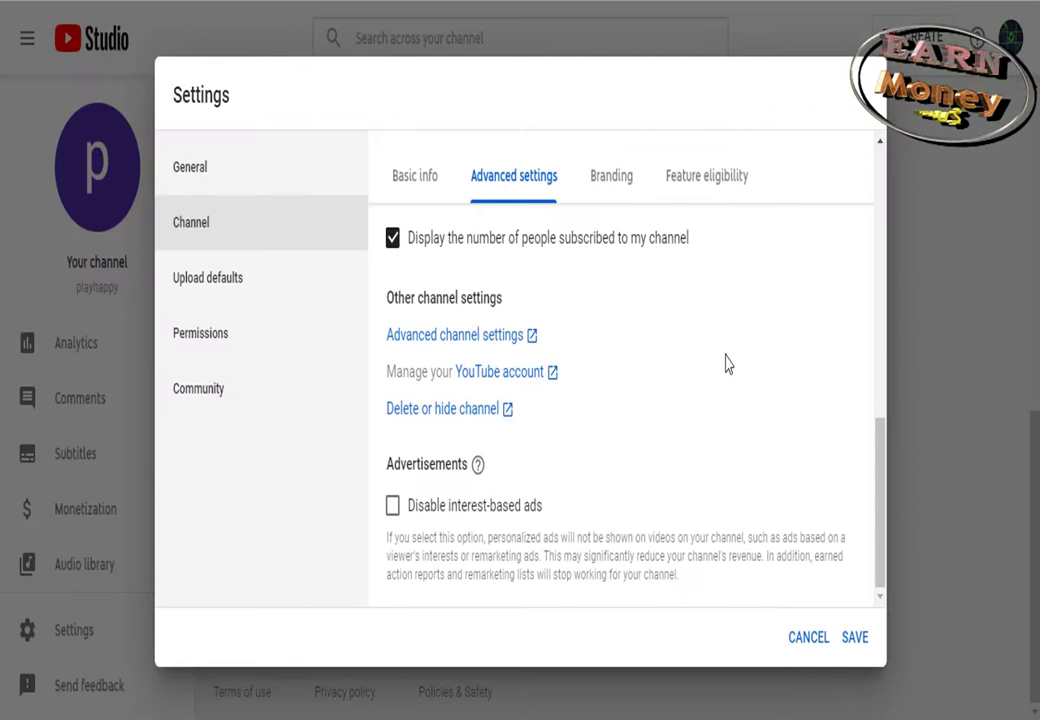
# Step: Remove surplus keywords from the channel's basic info, including game play gta 5, wall e gameplay, gameplay fifa 20, play the game b one and gameplay color
pyautogui.click(420, 185)
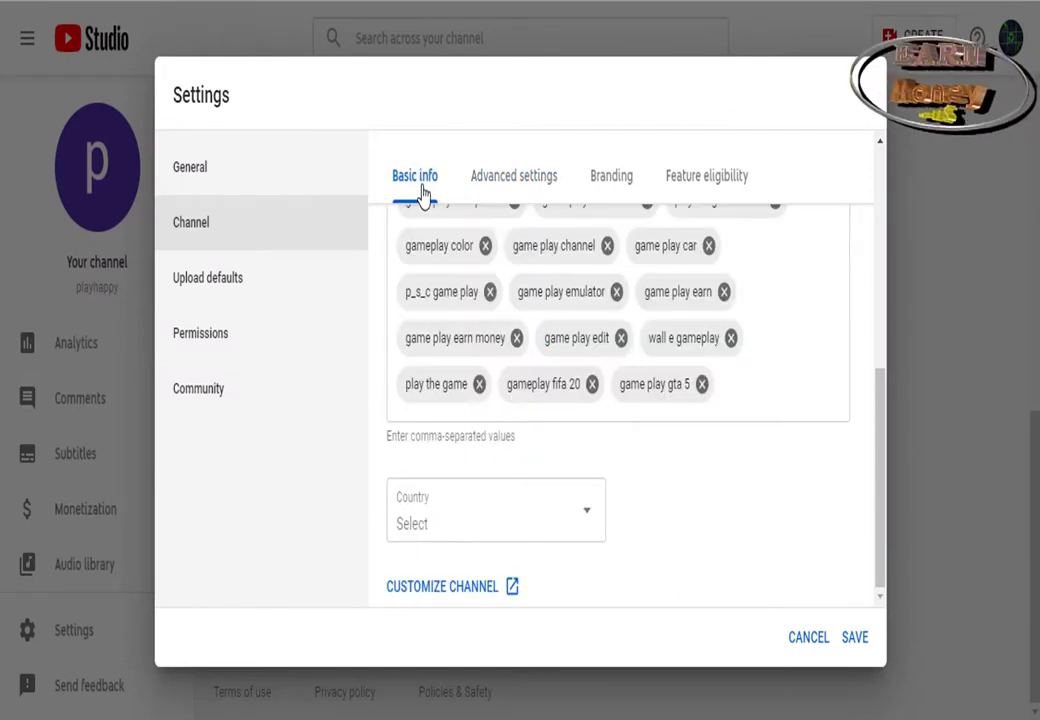
pyautogui.click(702, 384)
pyautogui.click(731, 338)
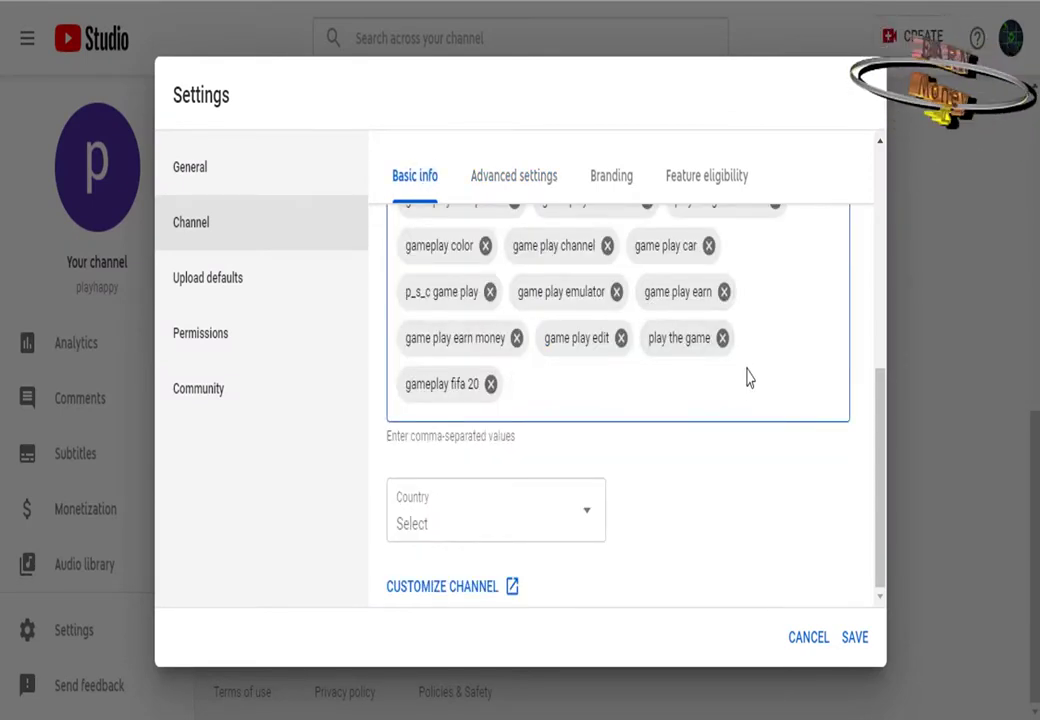
pyautogui.click(490, 386)
pyautogui.moveTo(505, 384); pyautogui.dragTo(772, 337)
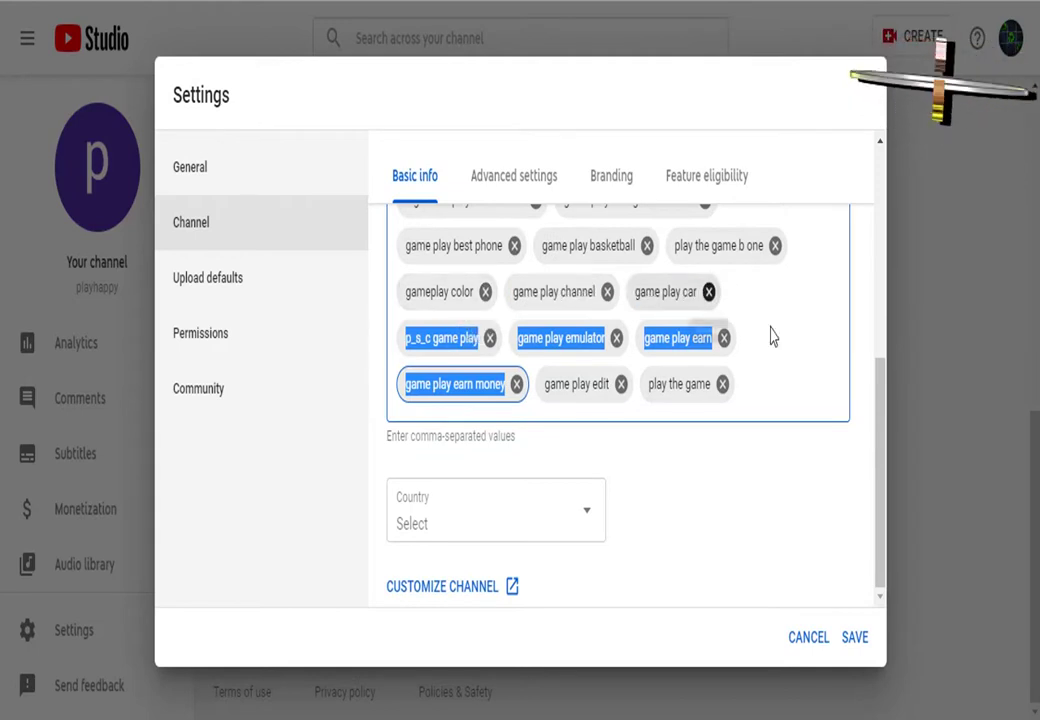
pyautogui.click(775, 340)
pyautogui.click(775, 246)
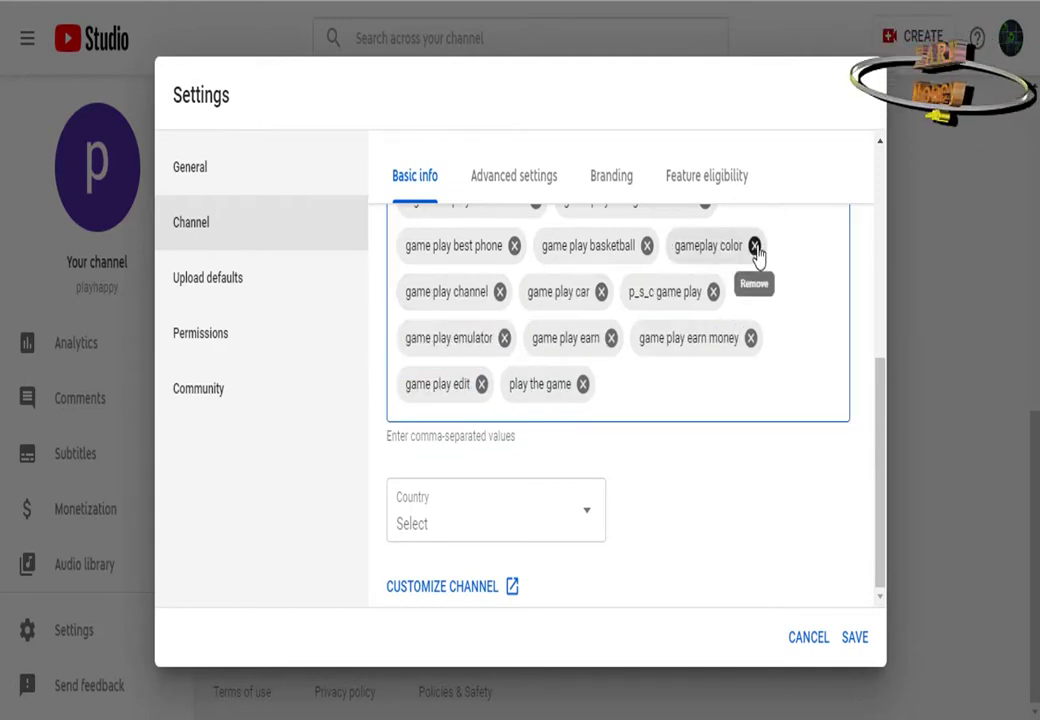
pyautogui.click(755, 247)
pyautogui.click(647, 245)
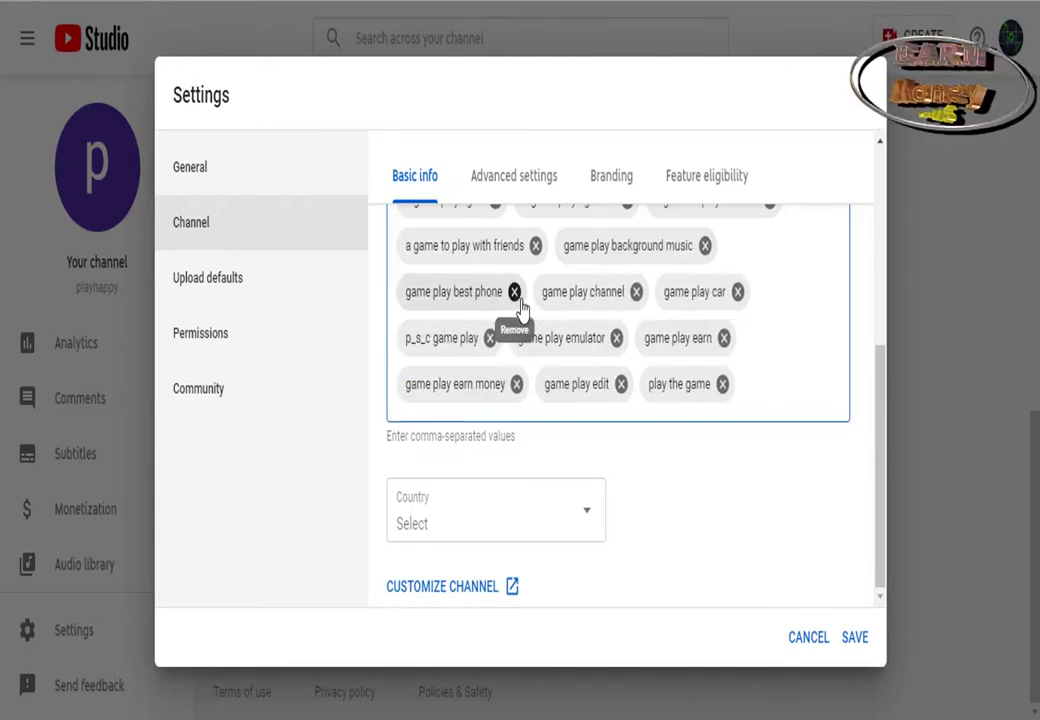
pyautogui.click(737, 291)
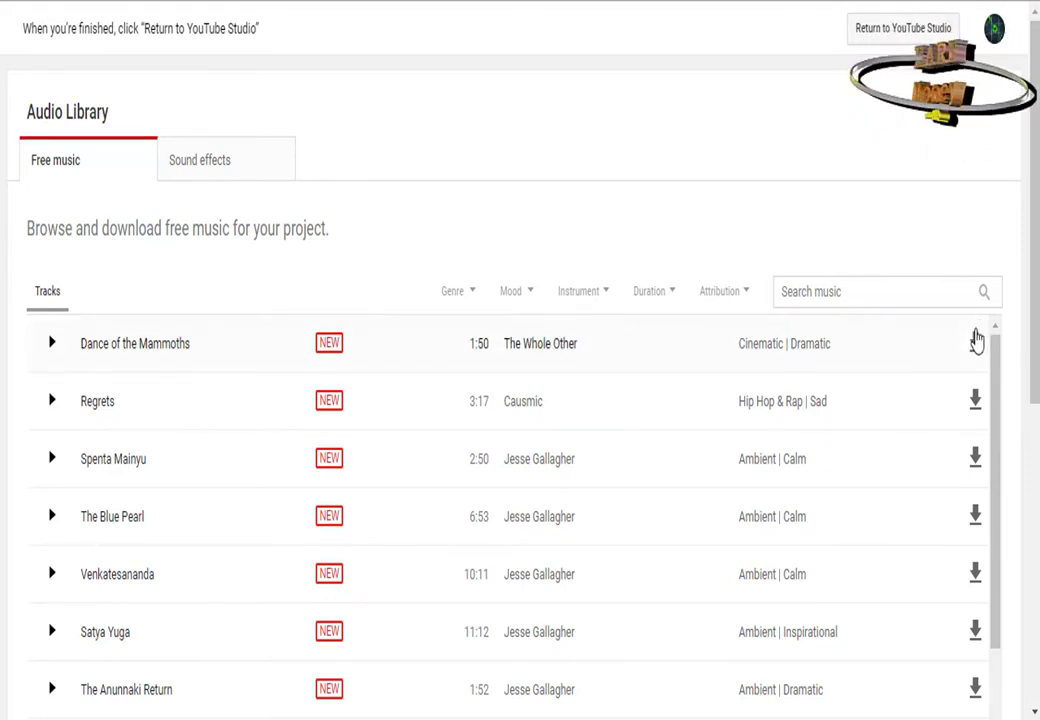
# Step: Look through the Audio Library's sound effects and free music, the channel dashboard and the channel's video list
pyautogui.click(205, 172)
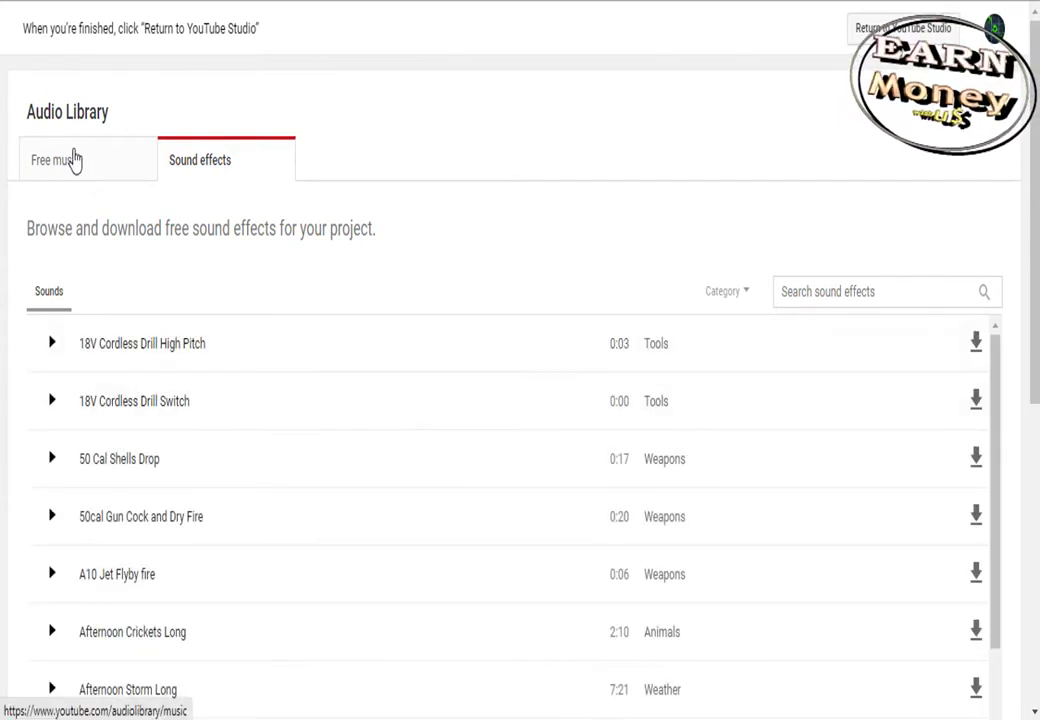
pyautogui.click(73, 160)
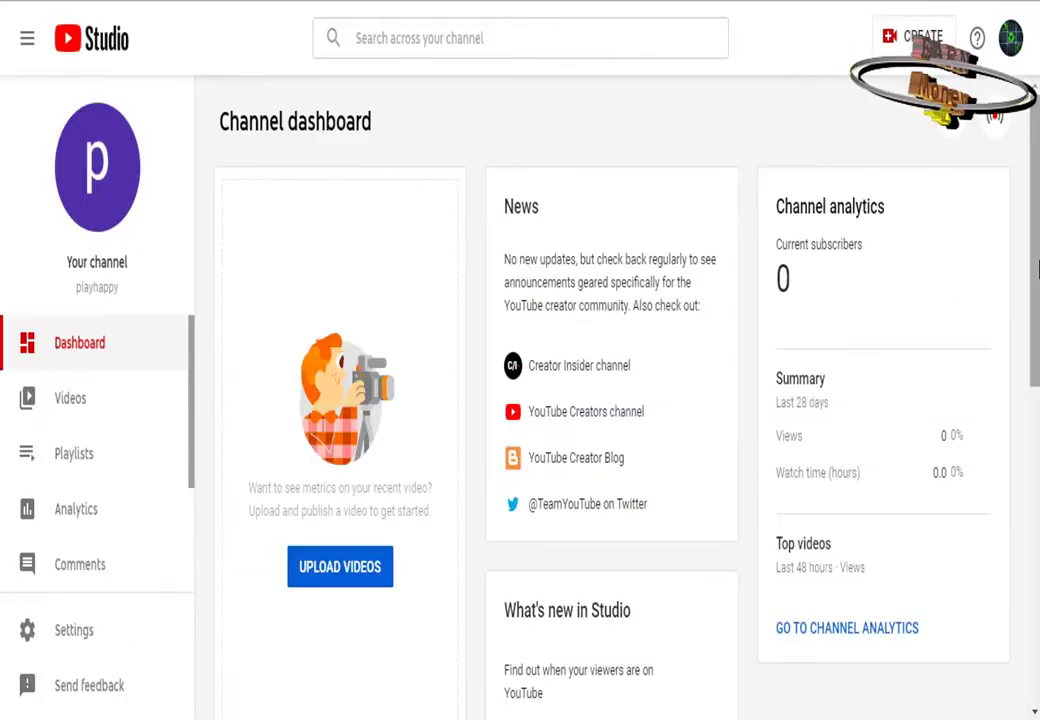
pyautogui.scroll(-6, 1035, 455)
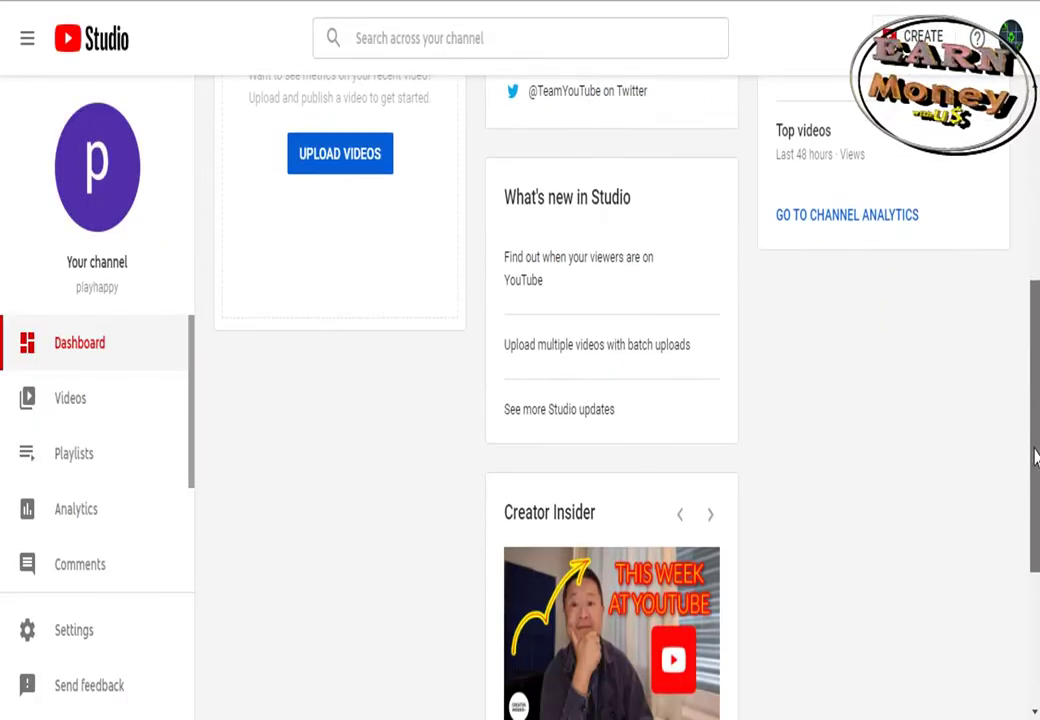
pyautogui.moveTo(1035, 455); pyautogui.dragTo(1024, 325)
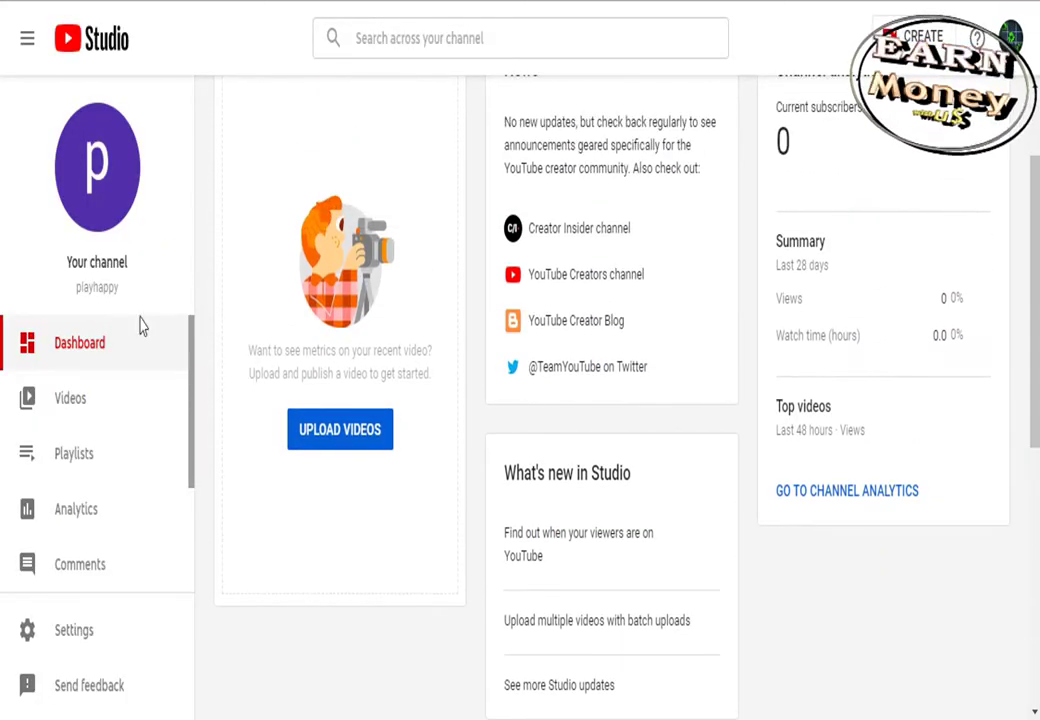
pyautogui.click(71, 399)
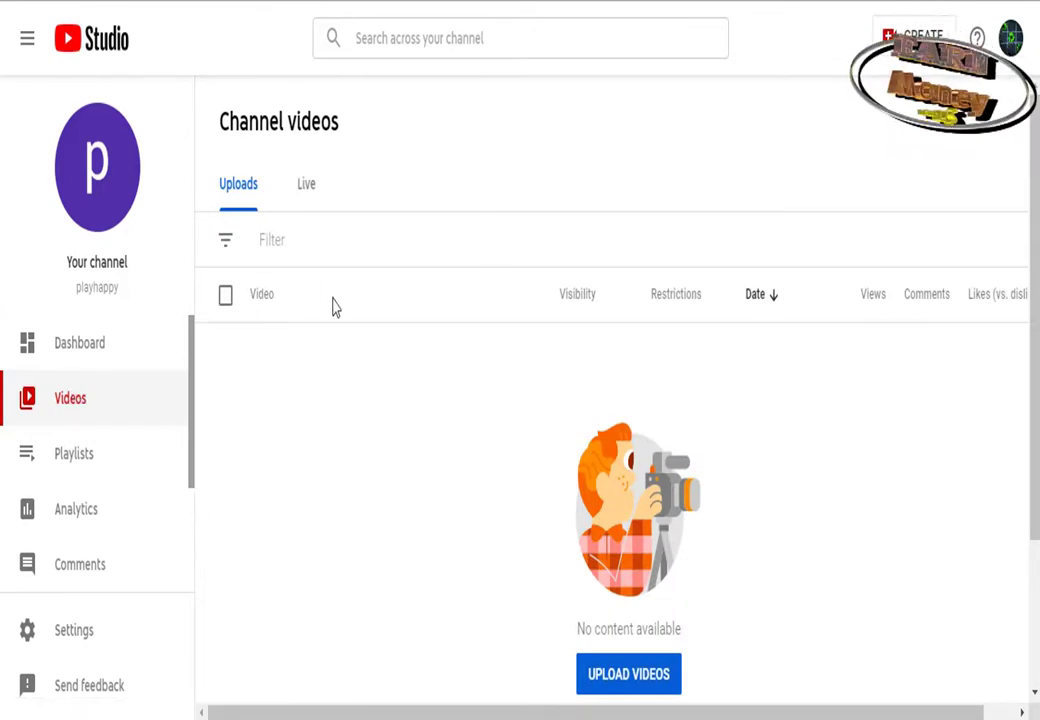
pyautogui.scroll(-2, 678, 293)
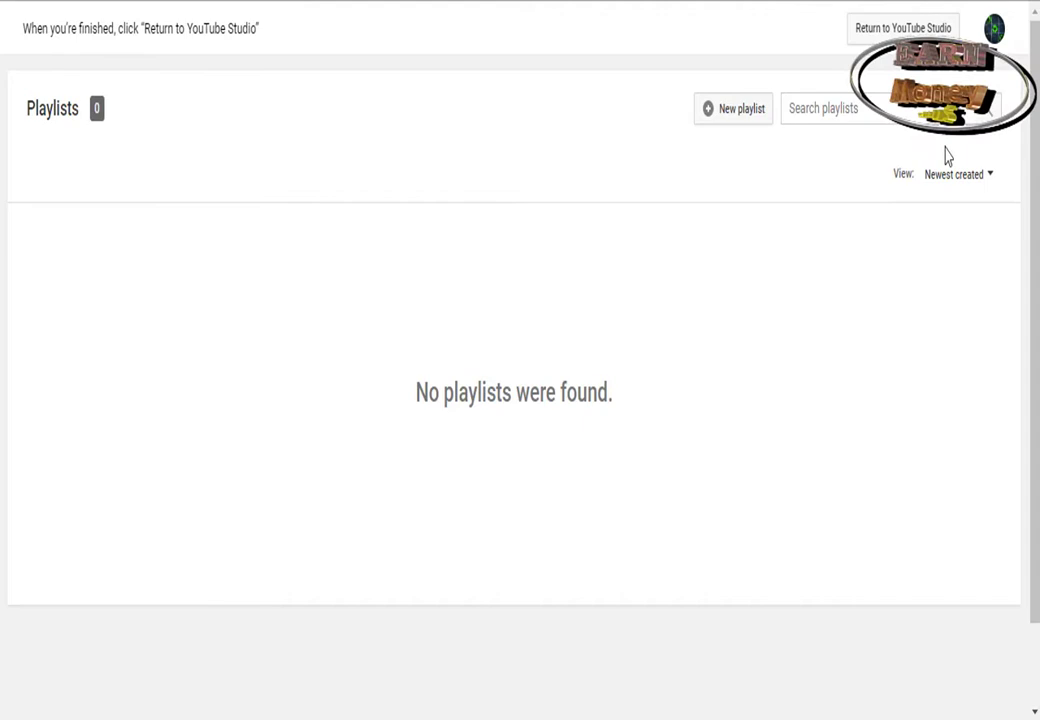
# Step: Create a public playlist titled Playlist 1
pyautogui.click(758, 122)
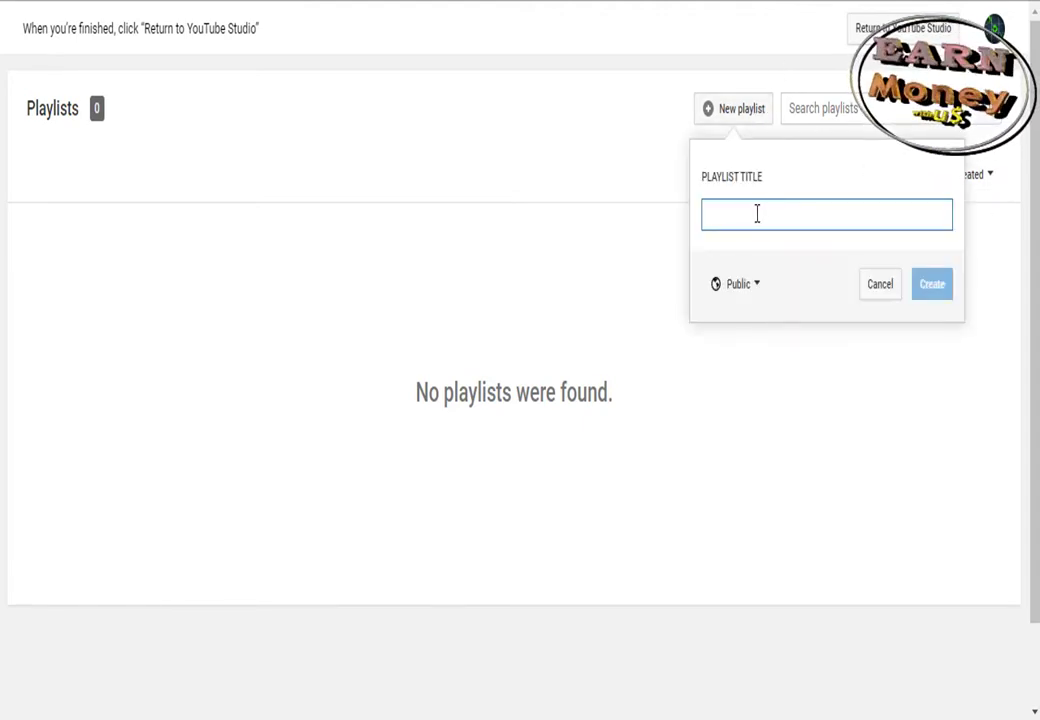
pyautogui.write('Playlist 1')
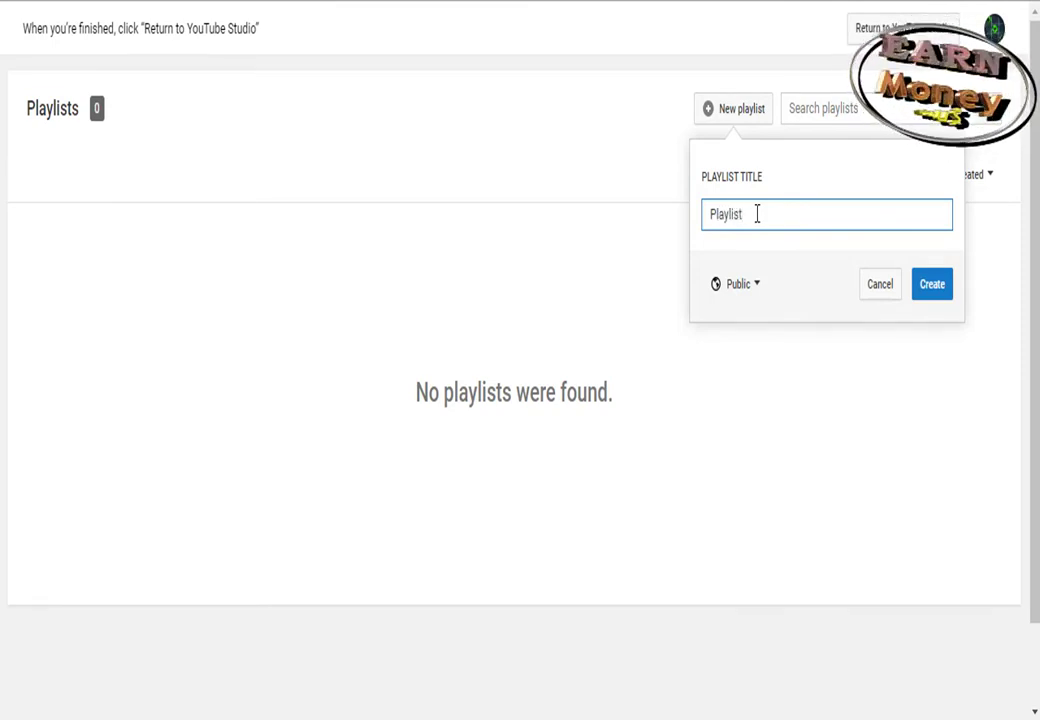
pyautogui.click(932, 285)
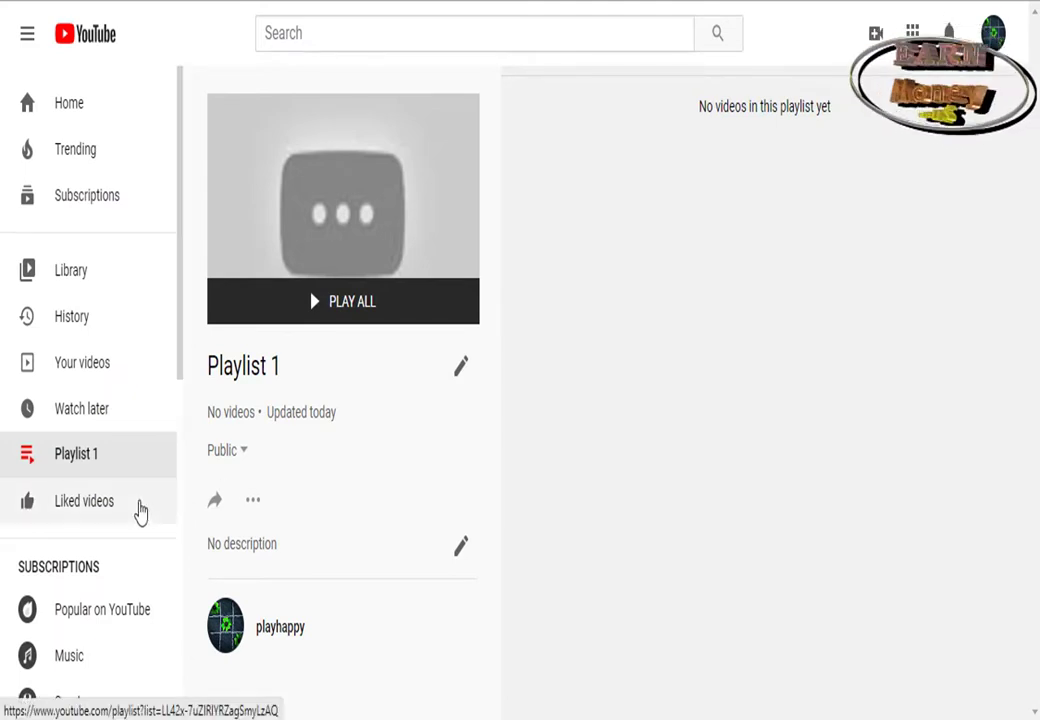
# Step: Return to the channel's playlists in YouTube Studio and create a second public playlist titled Playlist 2
pyautogui.click(82, 362)
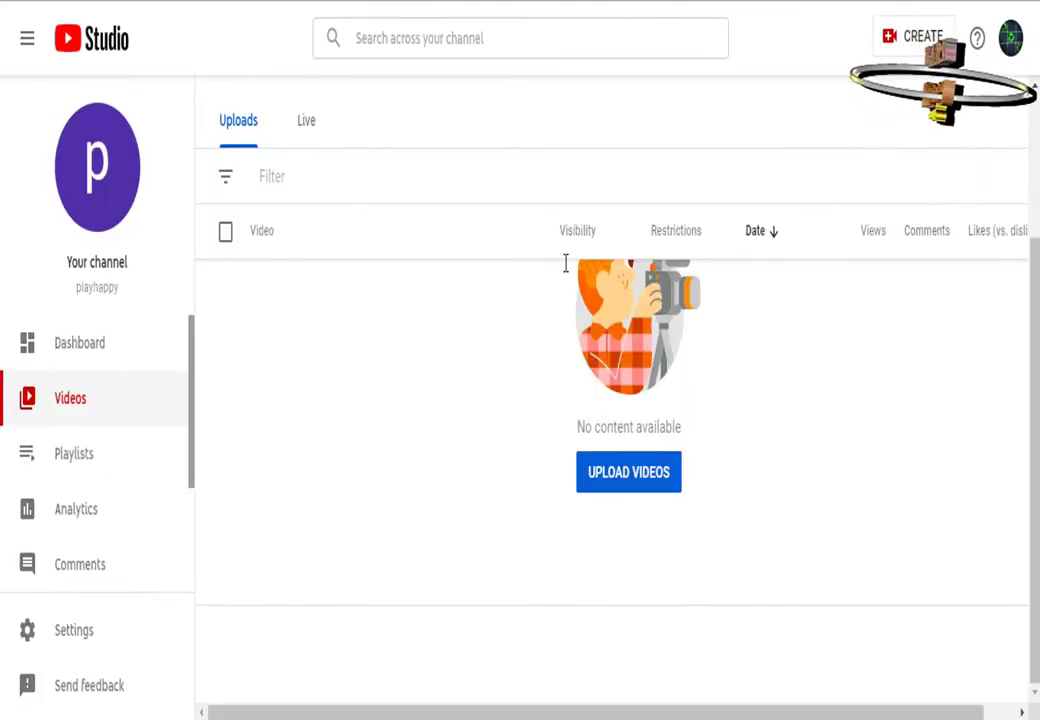
pyautogui.click(106, 461)
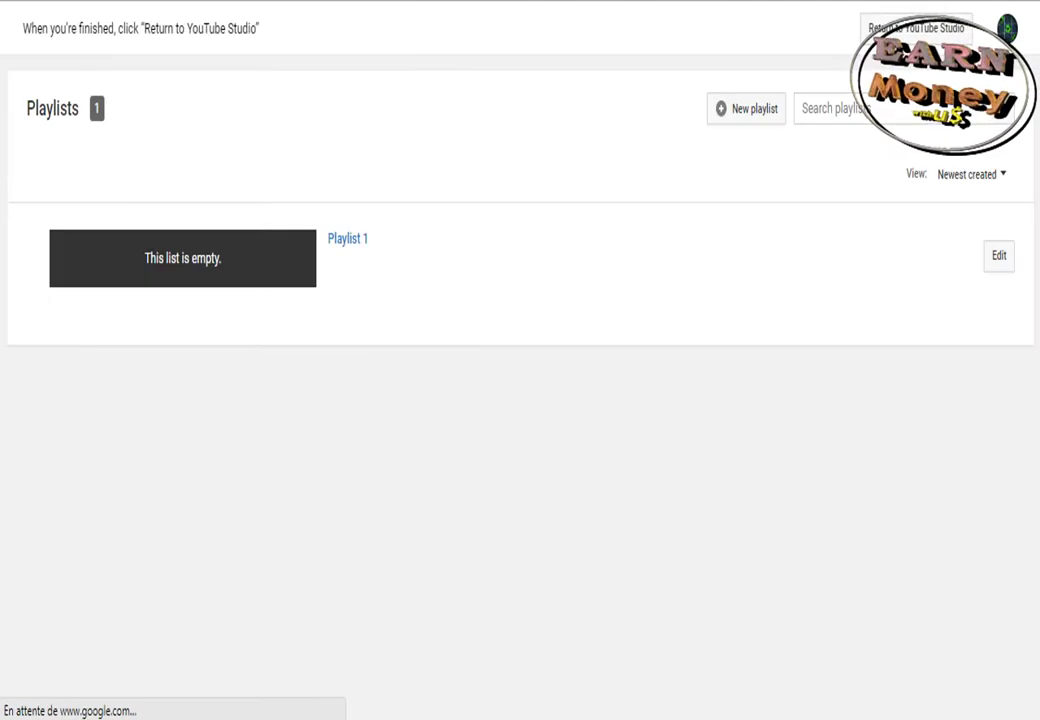
pyautogui.click(777, 118)
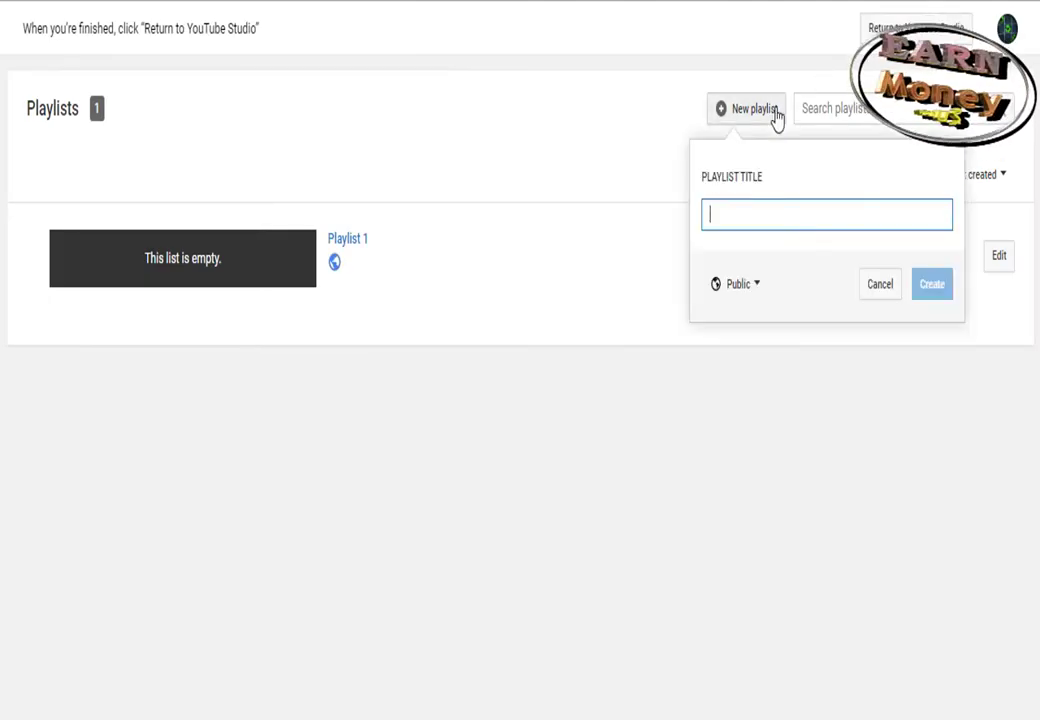
pyautogui.click(762, 213)
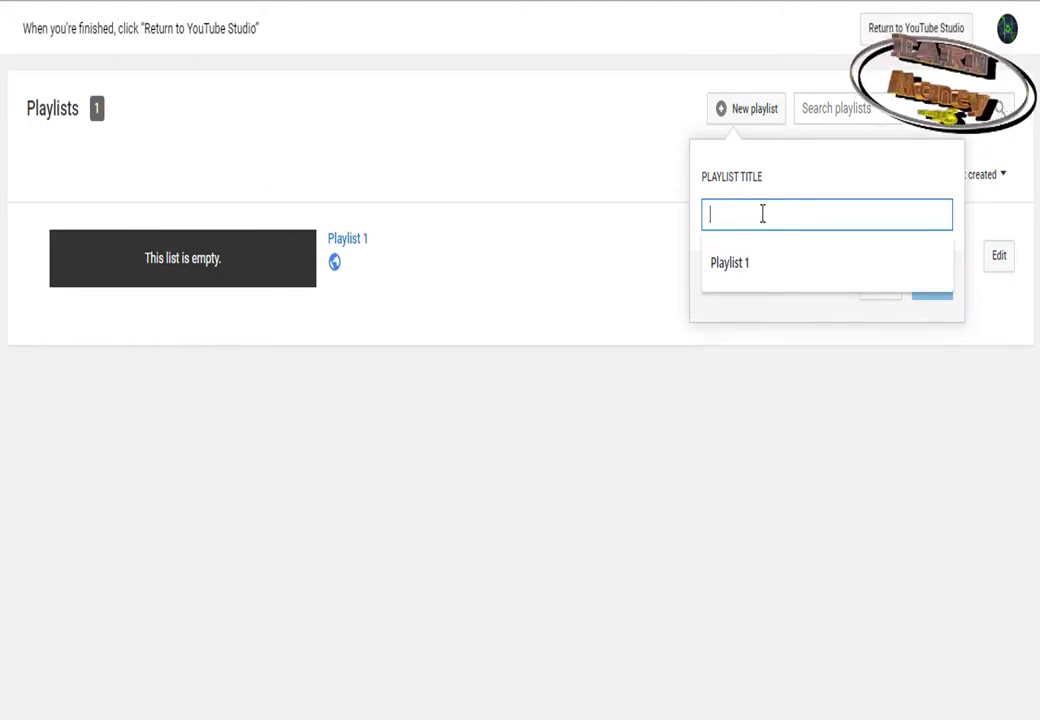
pyautogui.write('Playlist')
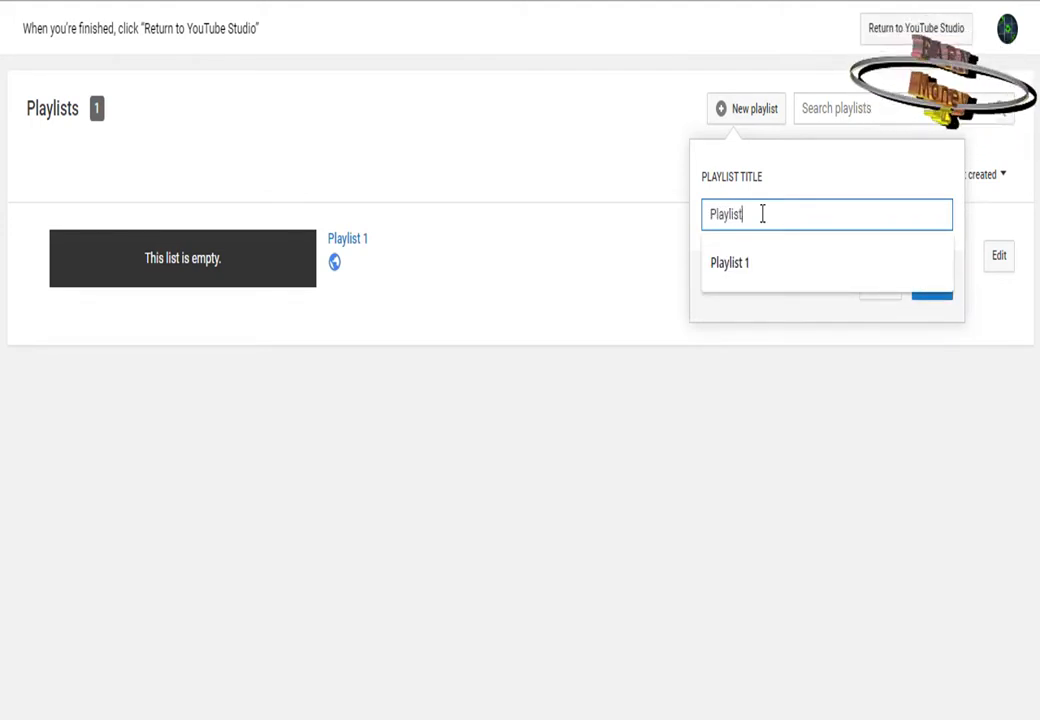
pyautogui.write(' 2')
pyautogui.click(936, 288)
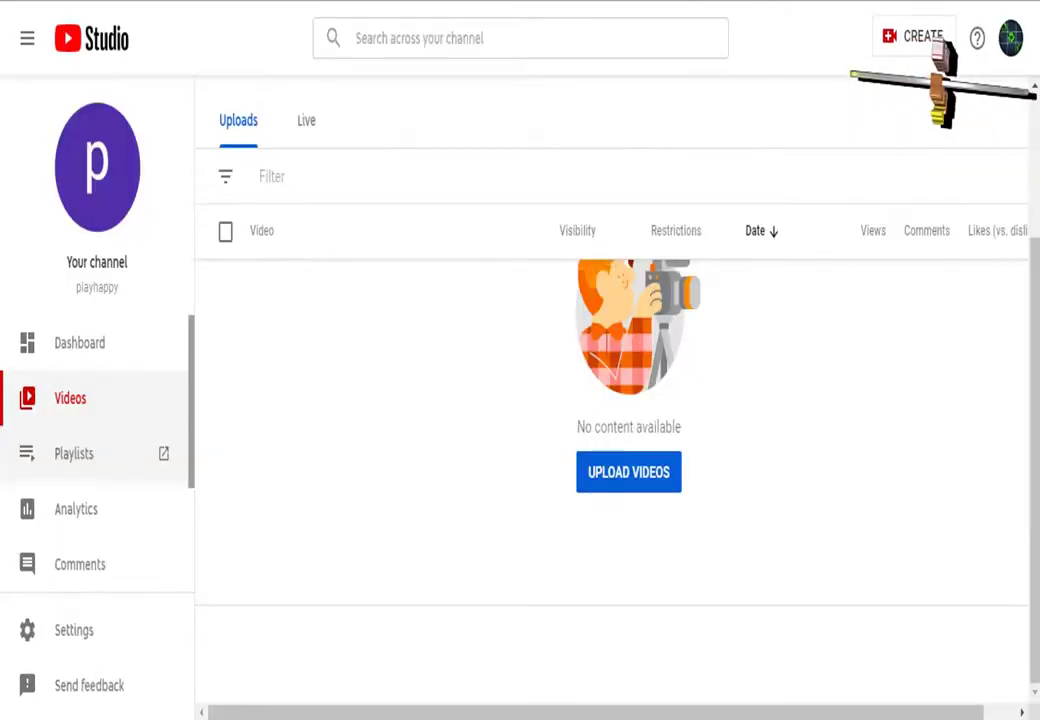
# Step: Open Playlist 2 from the channel's playlists for editing and set its visibility to Private
pyautogui.click(88, 455)
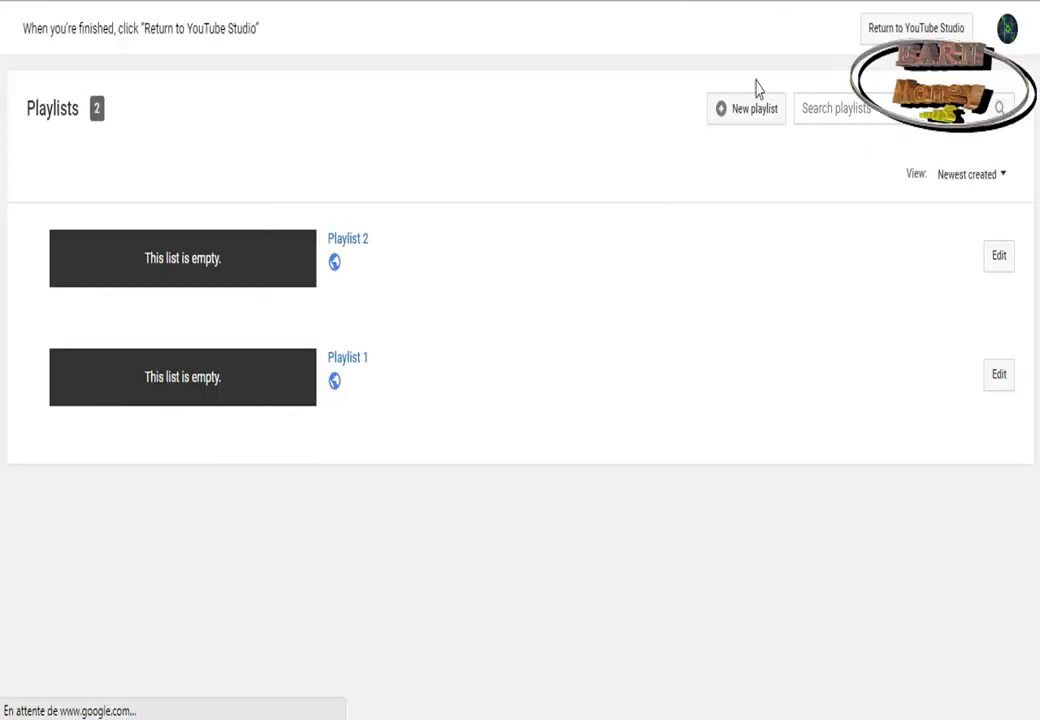
pyautogui.click(999, 256)
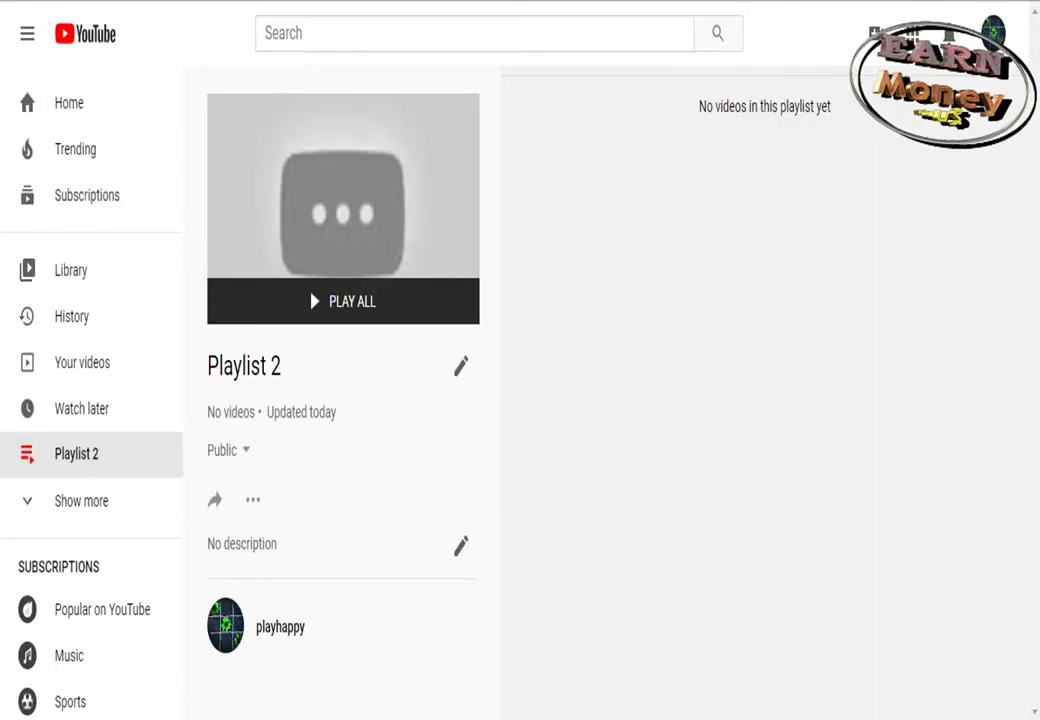
pyautogui.click(245, 455)
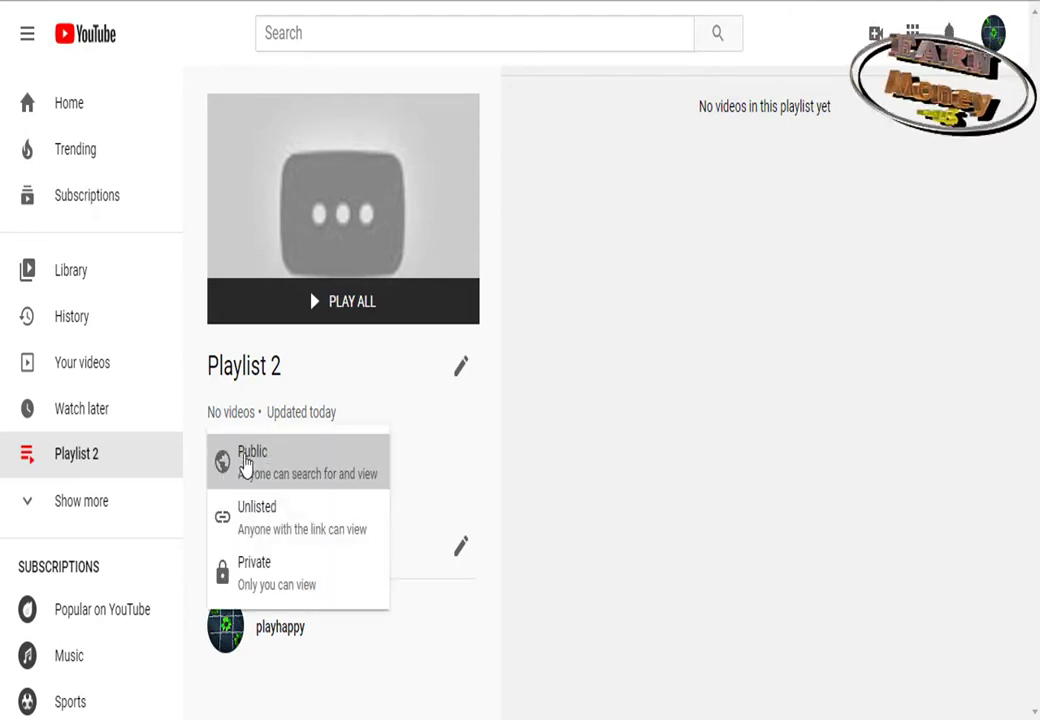
pyautogui.click(290, 578)
# Step: Open Playlist 2's settings and try the option that adds new videos to the top of the playlist
pyautogui.click(253, 499)
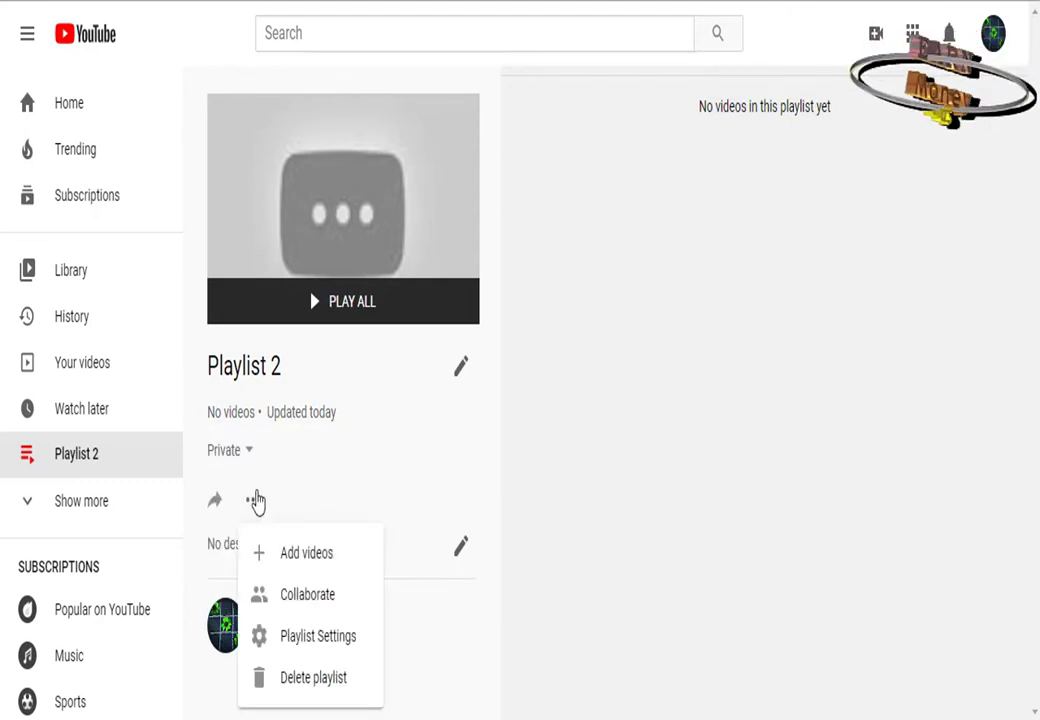
pyautogui.click(335, 638)
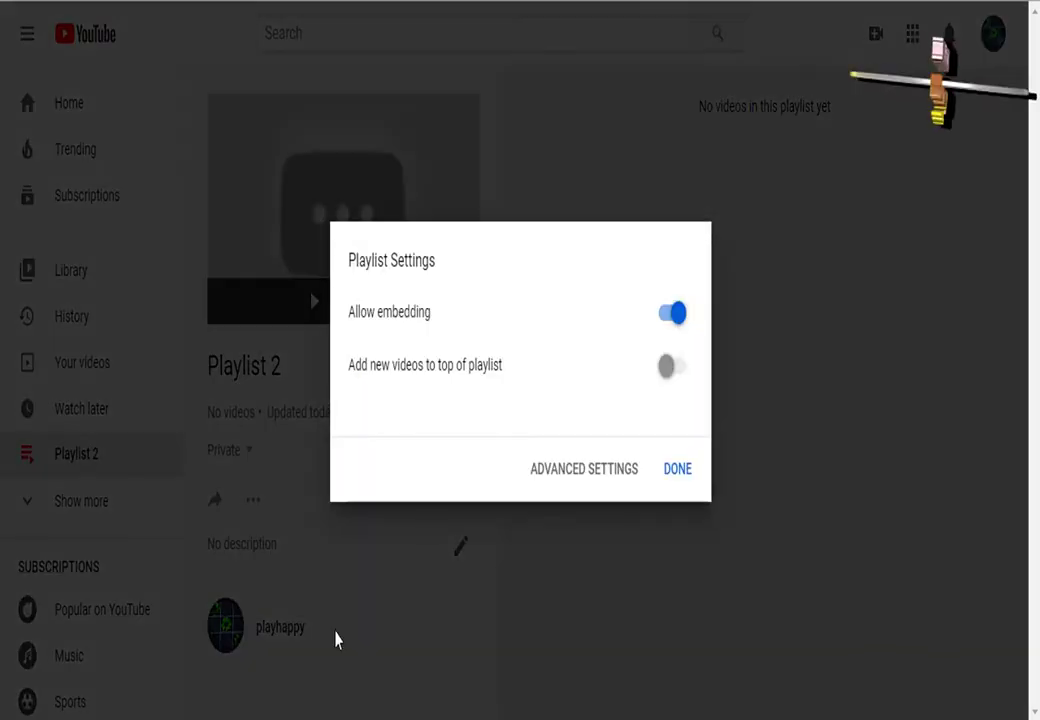
pyautogui.click(667, 370)
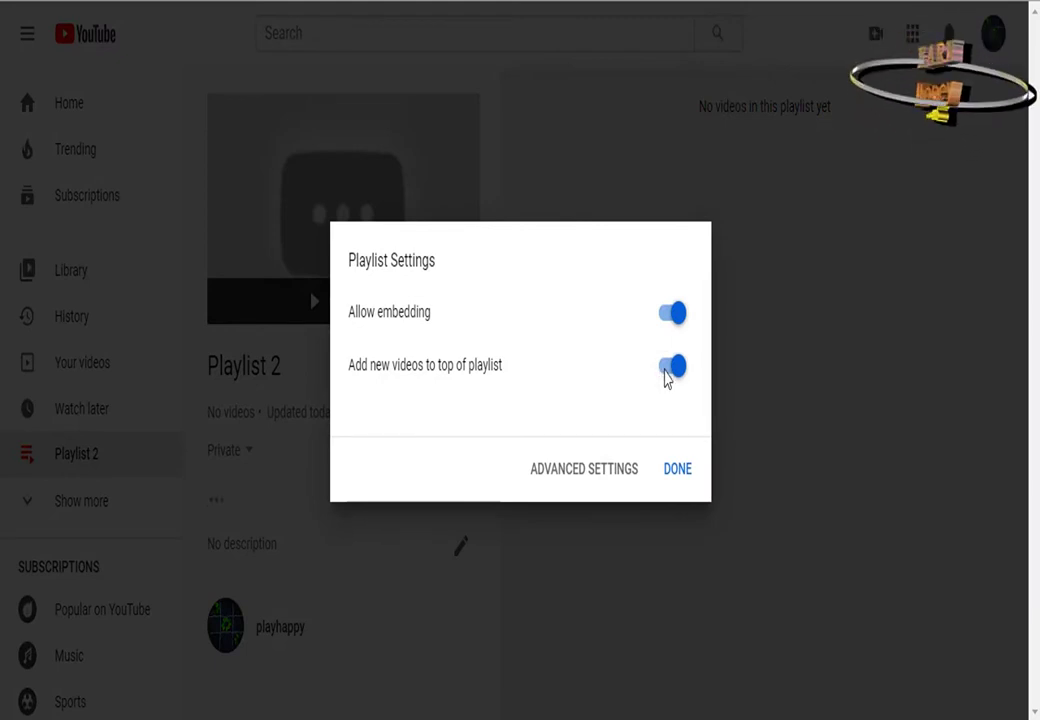
pyautogui.click(671, 372)
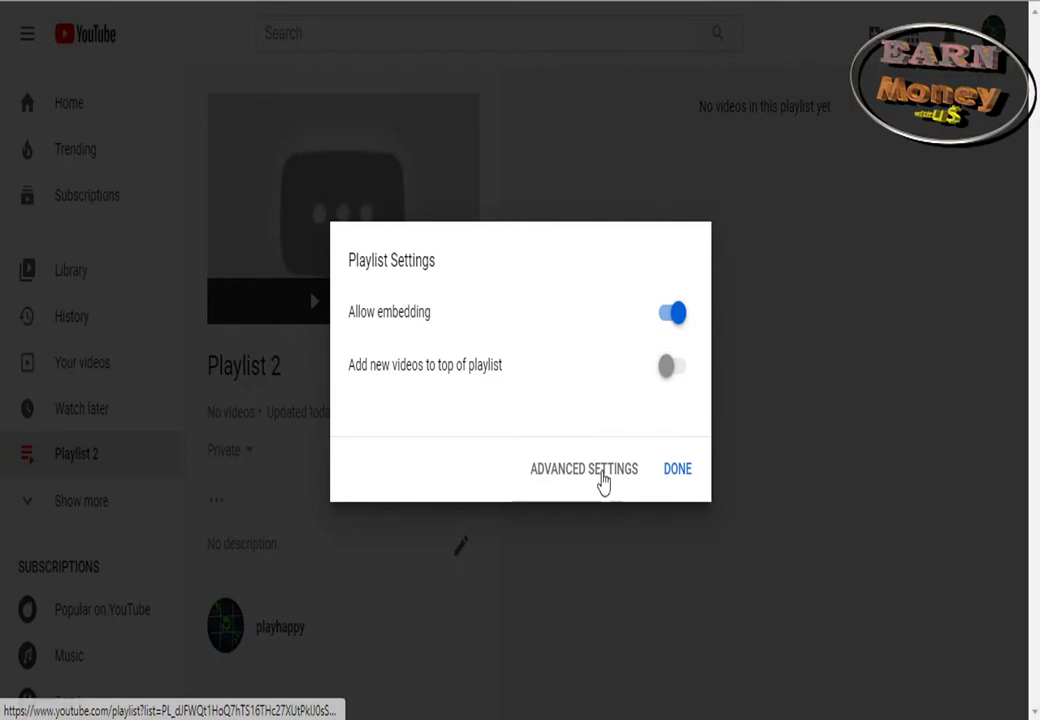
# Step: Look through Playlist 2's advanced settings, including the ordering choices and automatic adding, then cancel and leave the playlist
pyautogui.click(598, 470)
pyautogui.scroll(-1, 603, 480)
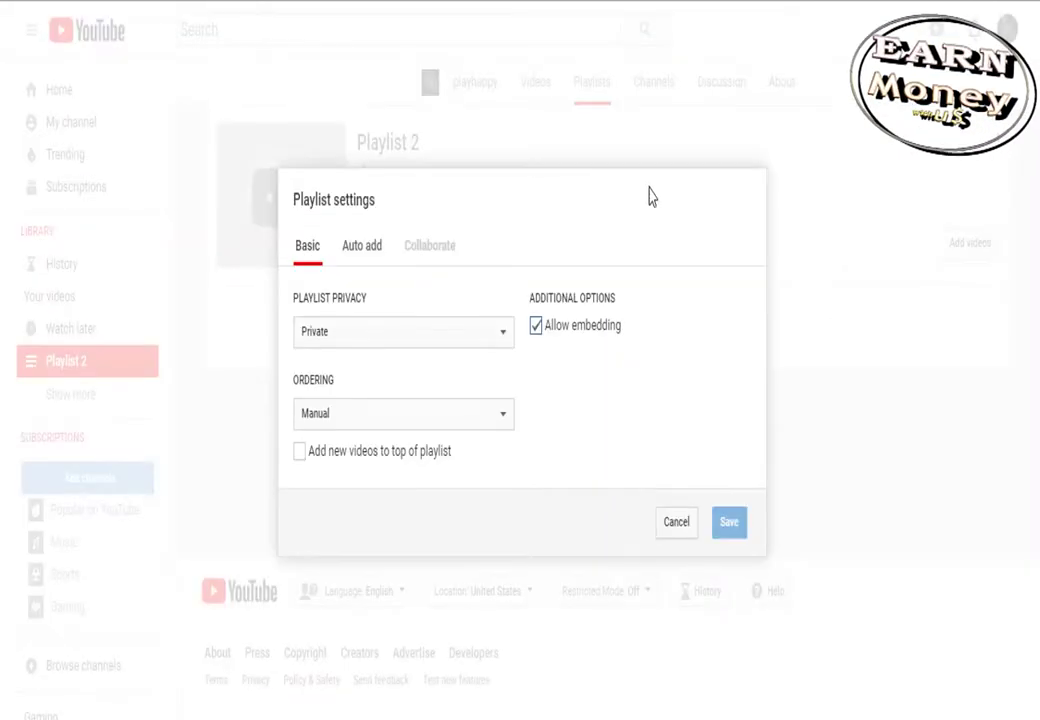
pyautogui.click(497, 416)
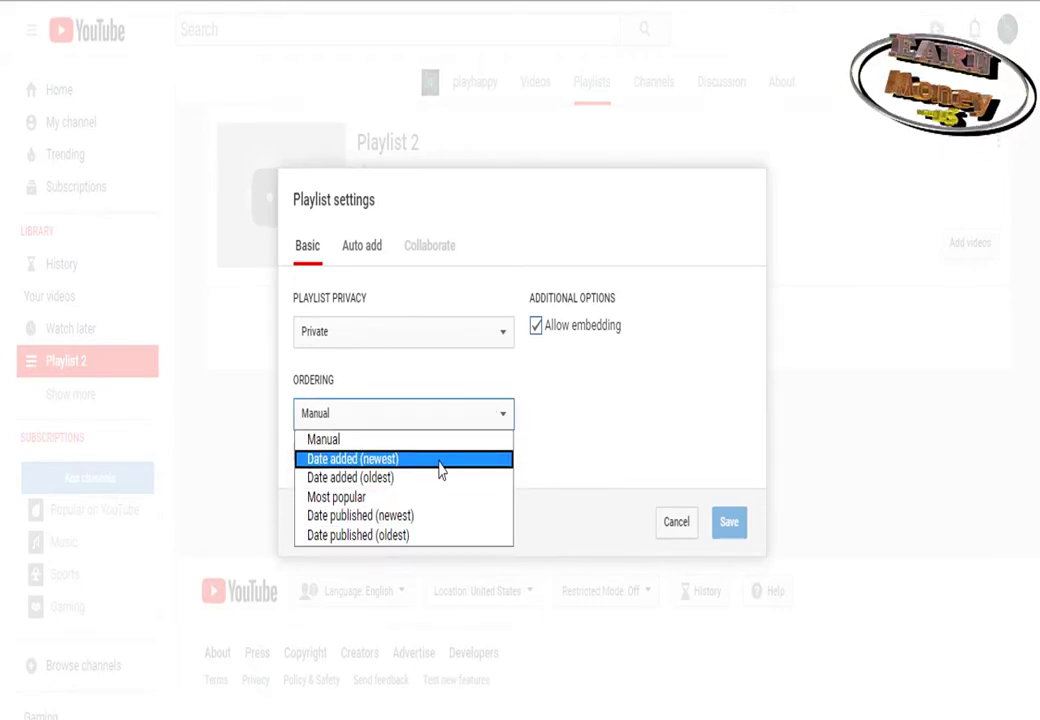
pyautogui.click(446, 416)
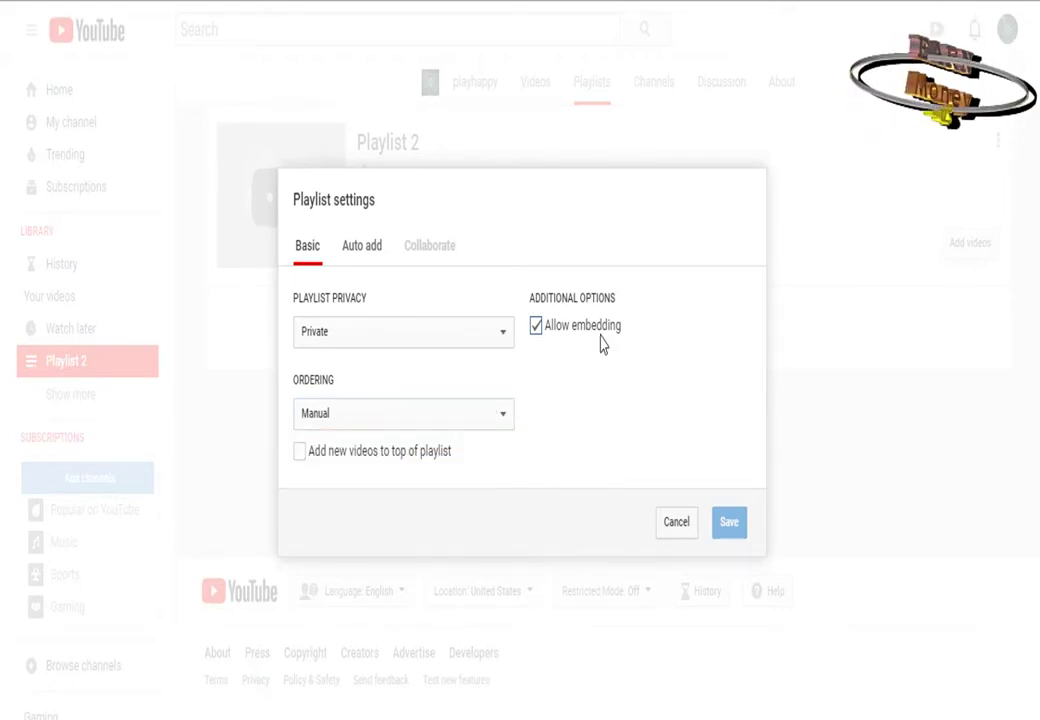
pyautogui.click(375, 258)
pyautogui.click(302, 280)
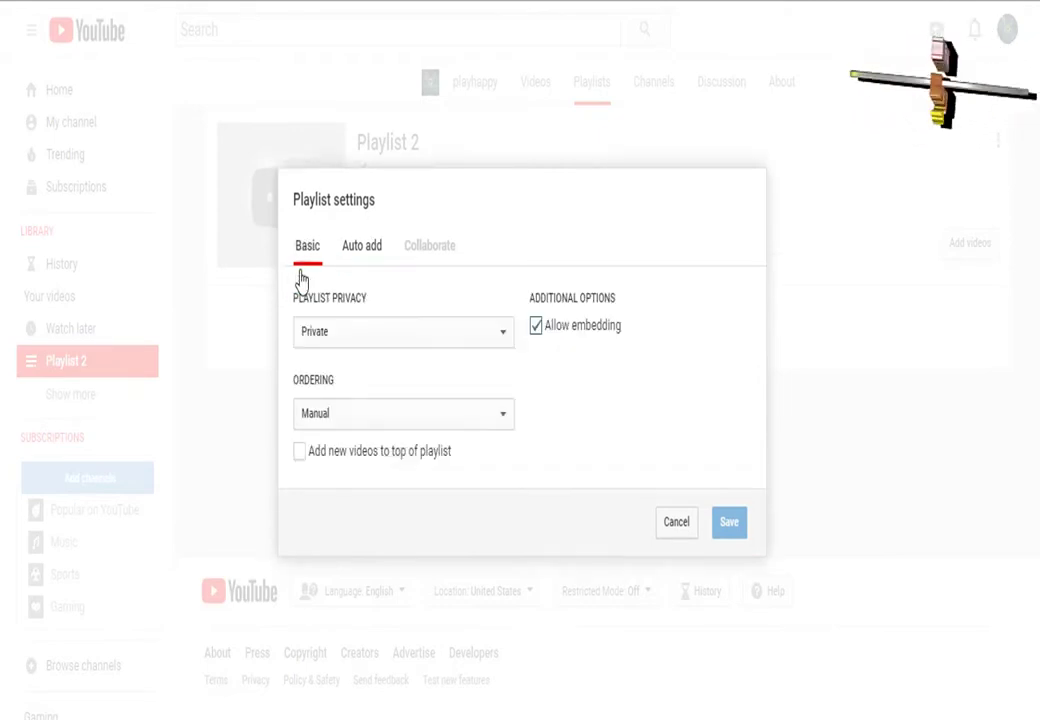
pyautogui.click(679, 530)
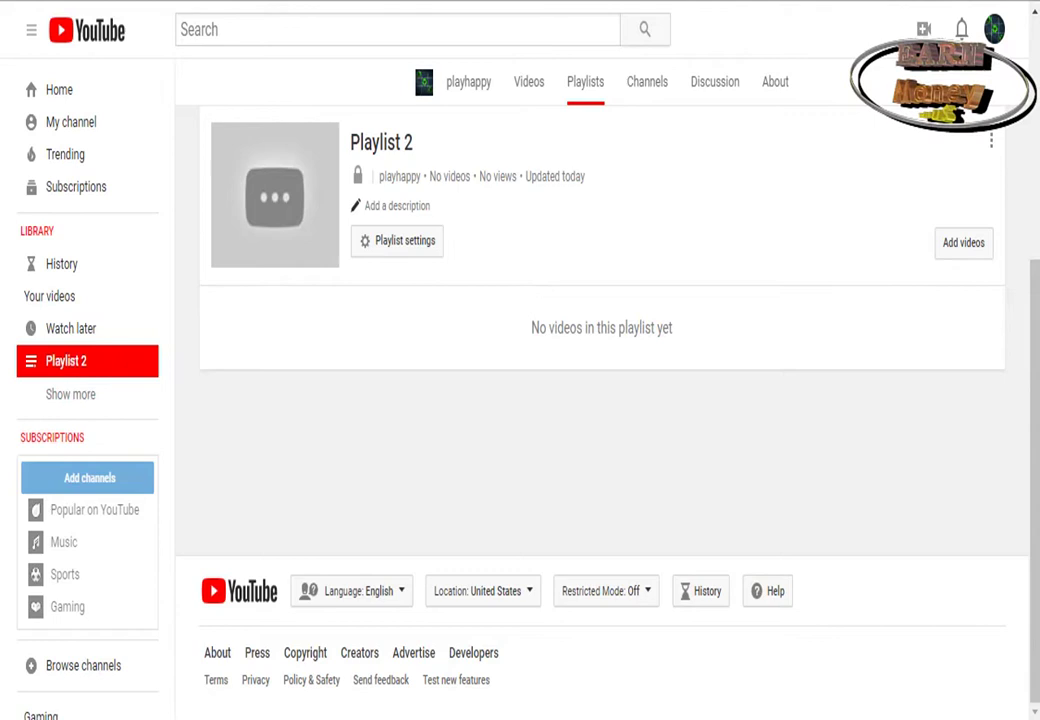
pyautogui.click(580, 86)
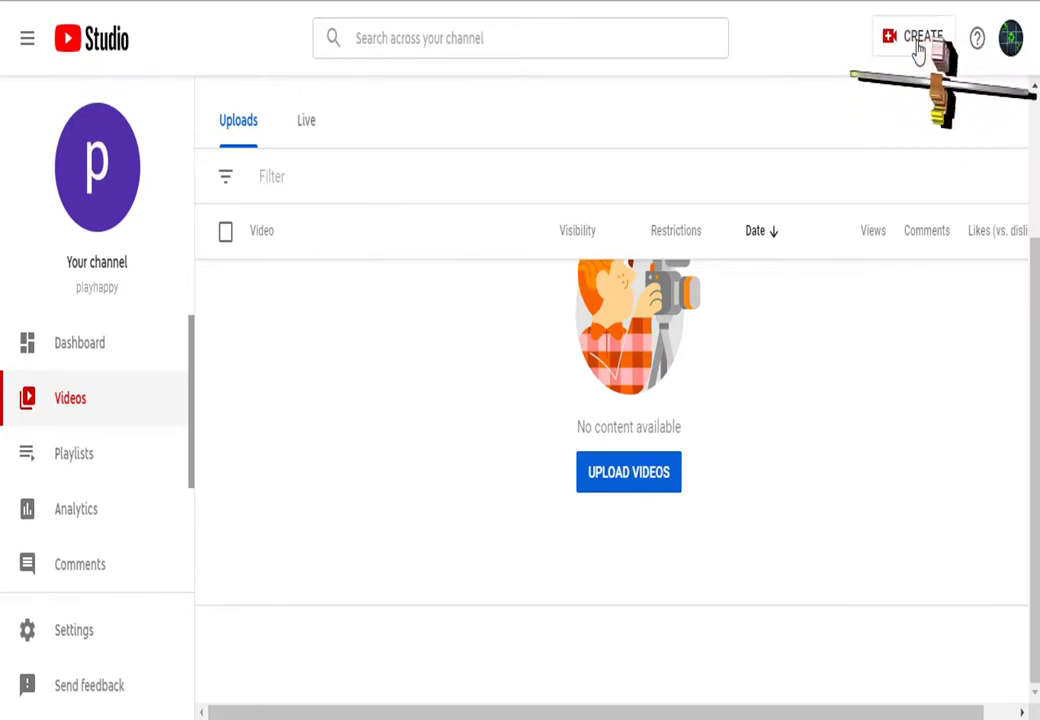
# Step: View the video upload window from the channel's video list in YouTube Studio and close it without selecting a file
pyautogui.click(664, 490)
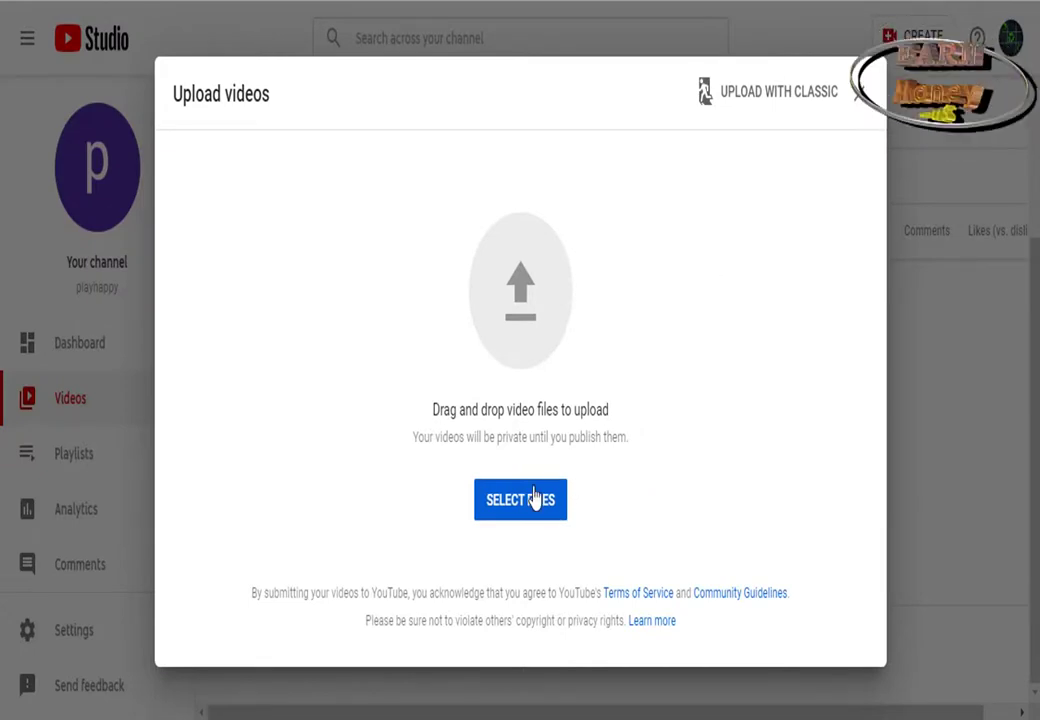
pyautogui.click(859, 105)
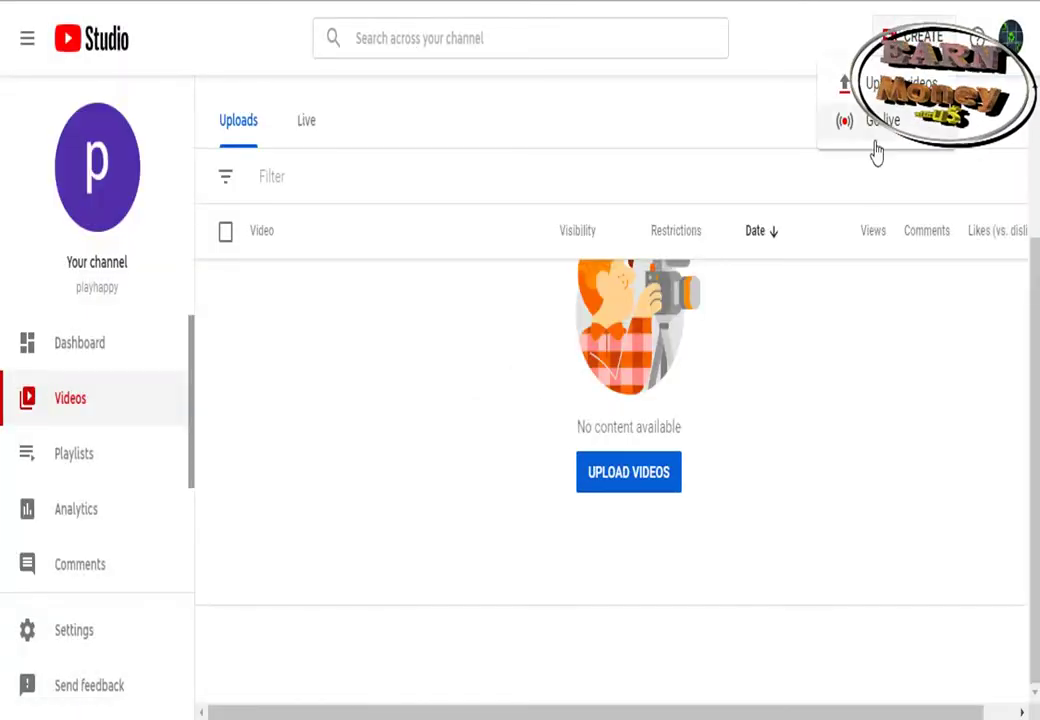
pyautogui.press('Return')
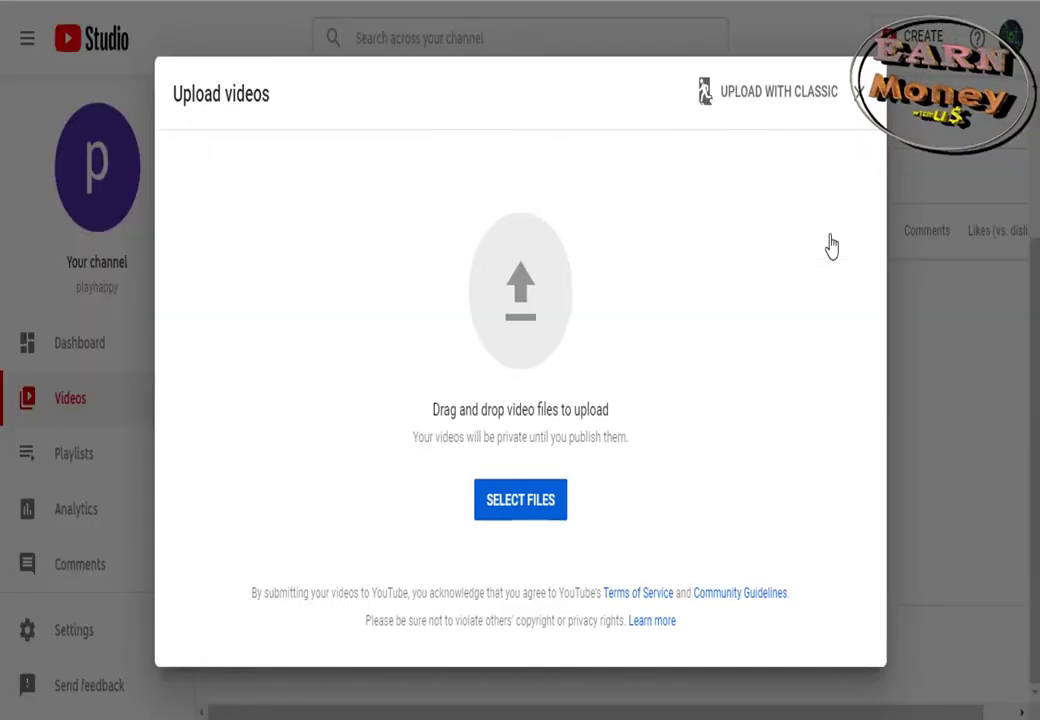
pyautogui.click(859, 96)
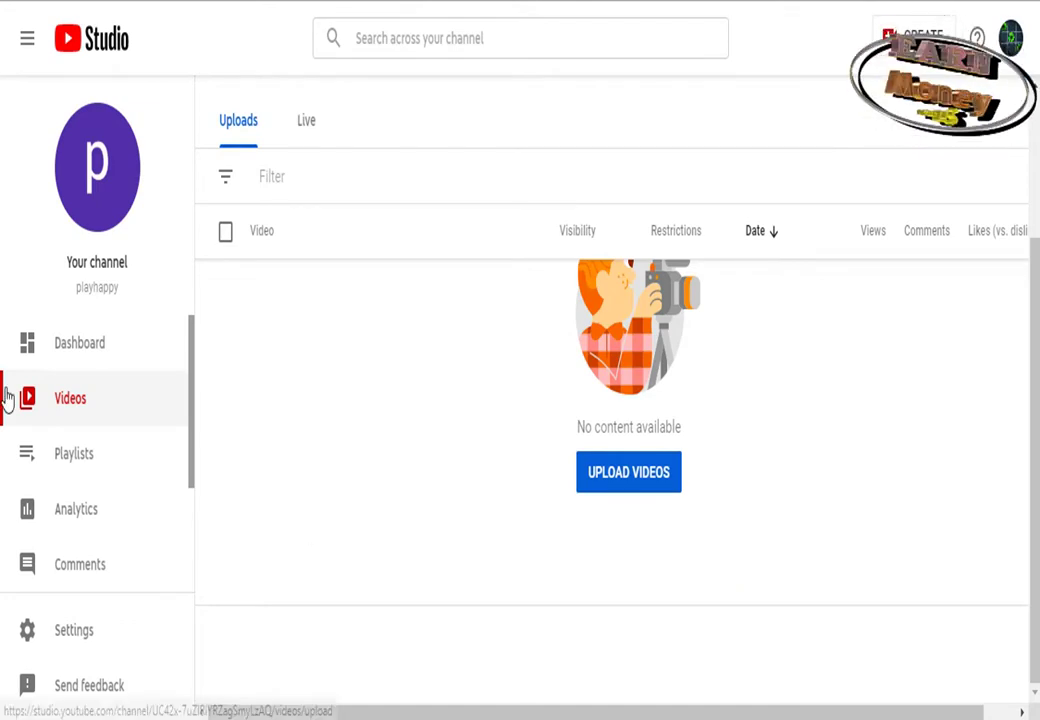
pyautogui.click(85, 206)
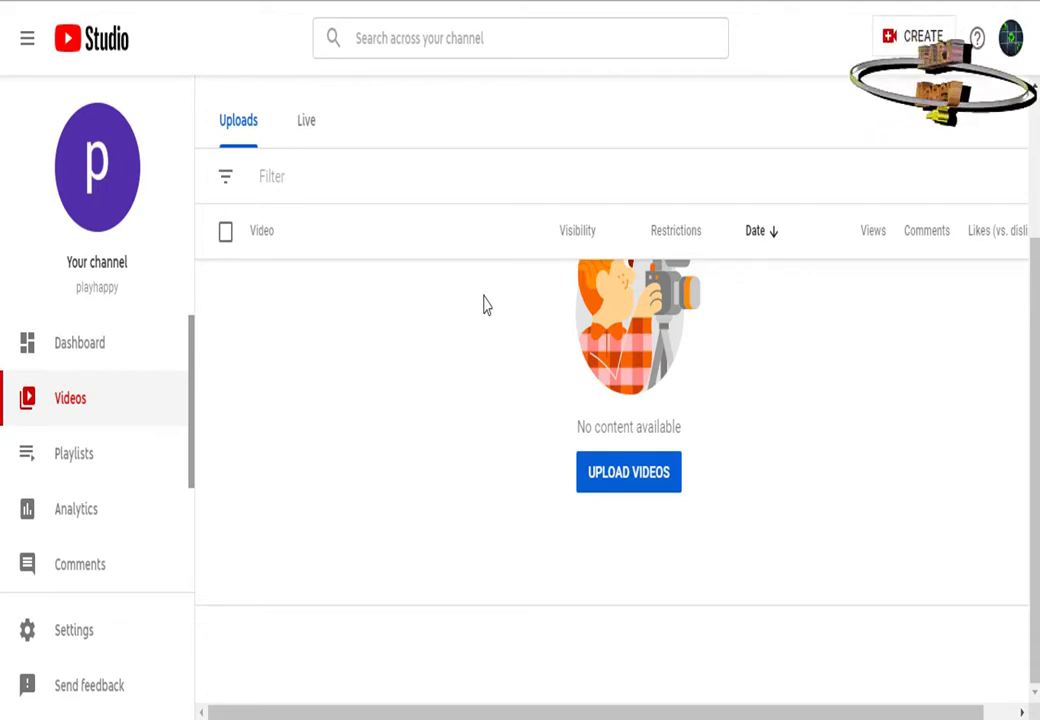
# Step: Examine the channel analytics overview and the date ranges it can be shown for
pyautogui.click(85, 510)
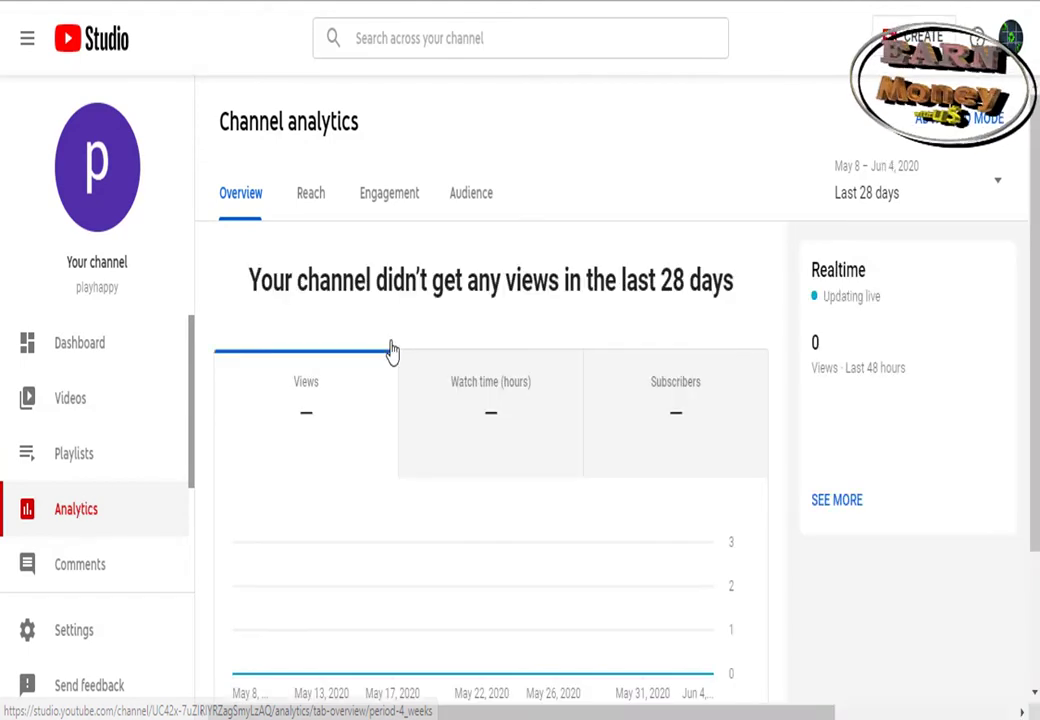
pyautogui.moveTo(1037, 173)
pyautogui.mouseDown()
pyautogui.moveTo(1037, 300)
pyautogui.moveTo(1038, 190)
pyautogui.mouseUp()
pyautogui.click(970, 176)
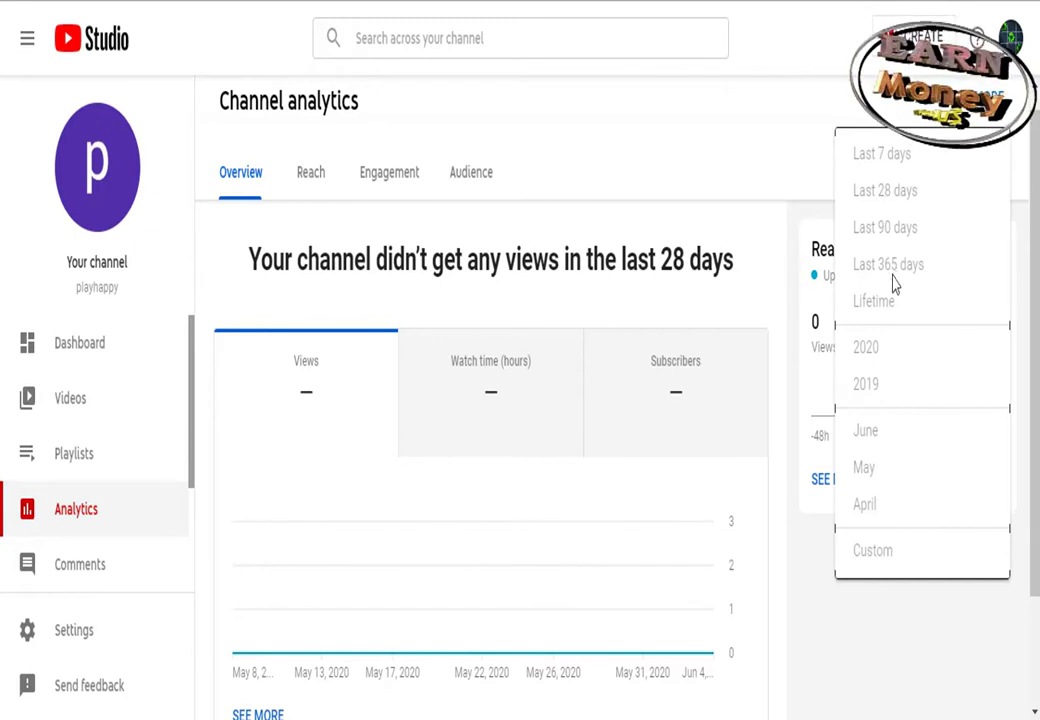
pyautogui.click(585, 172)
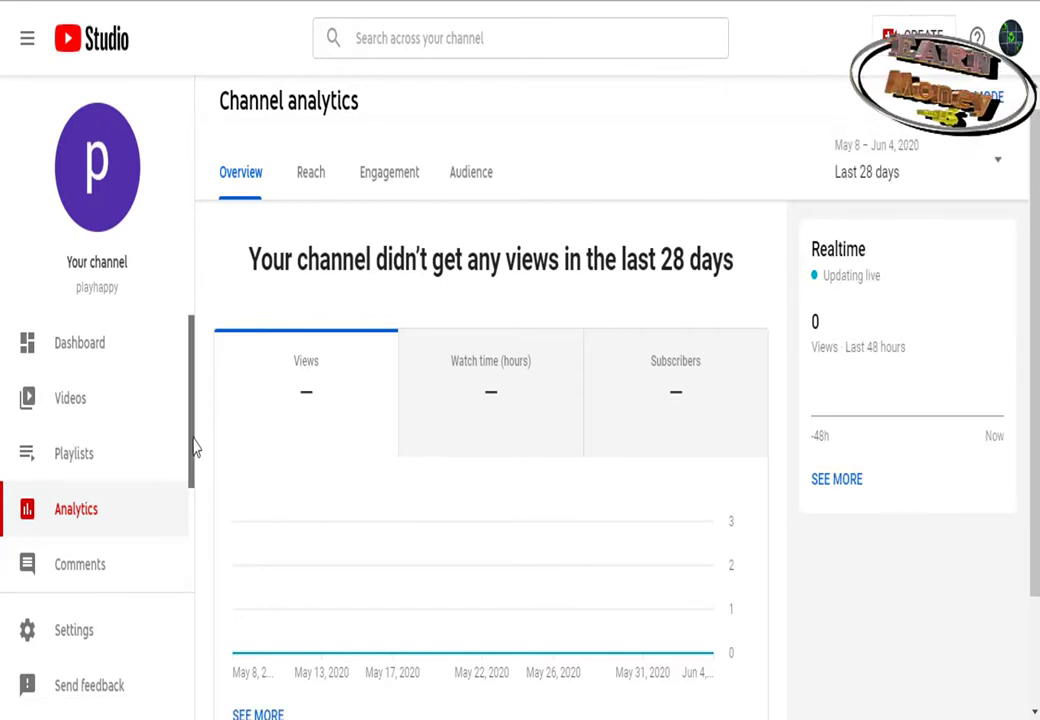
# Step: Look through the channel's comments and subtitles and read its monetization eligibility information
pyautogui.moveTo(195, 448); pyautogui.dragTo(196, 572)
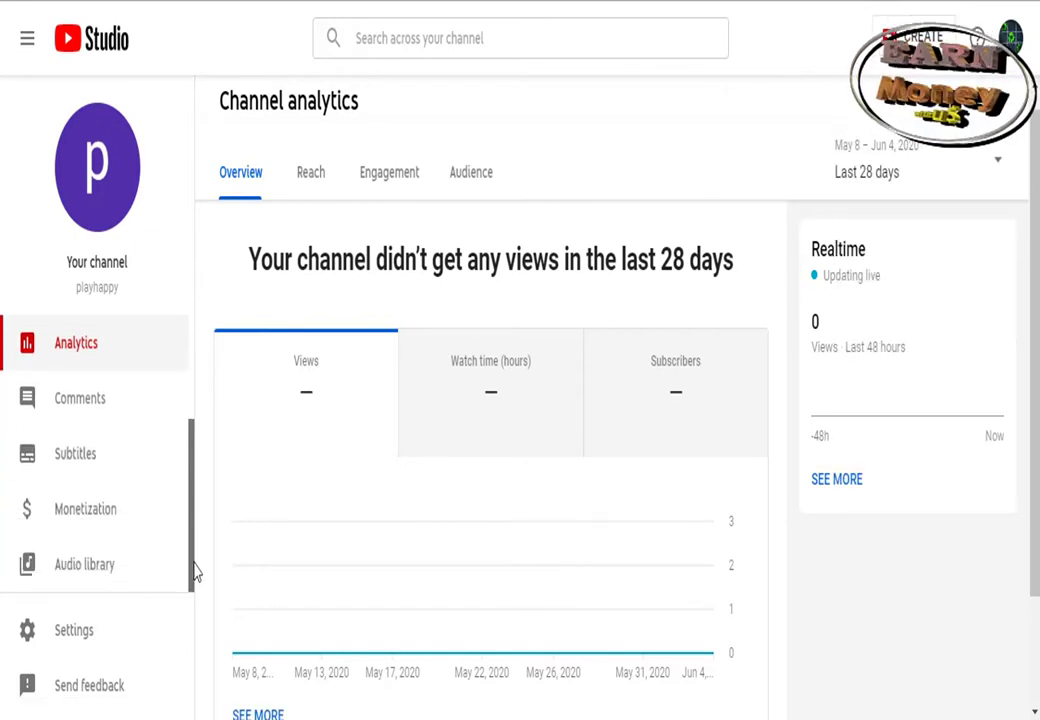
pyautogui.click(110, 418)
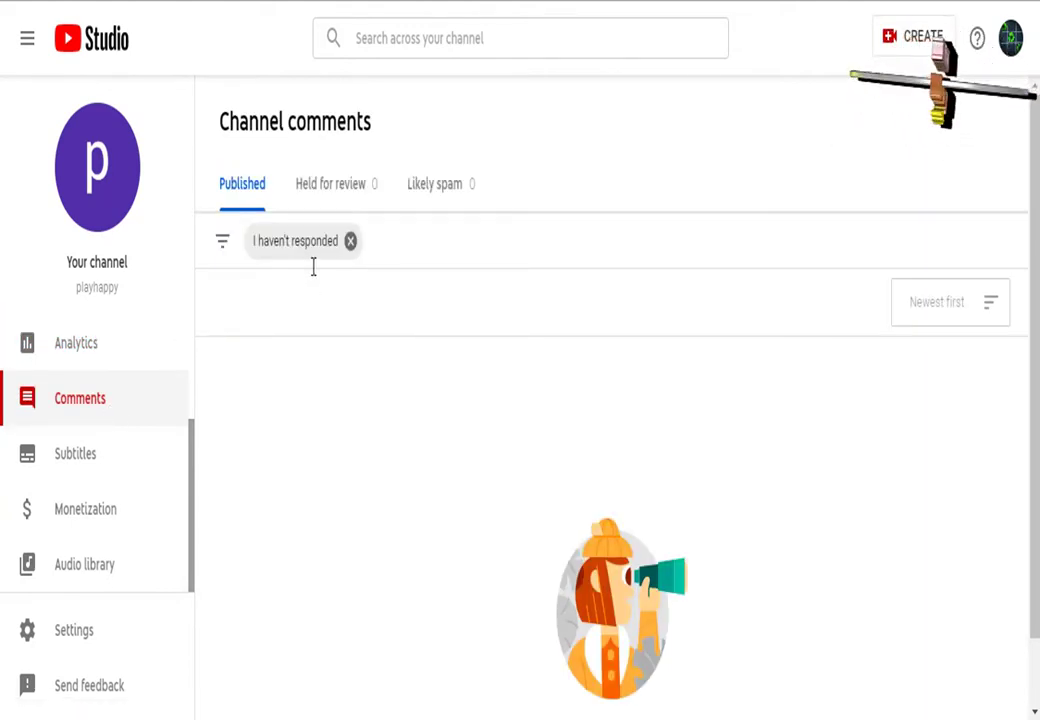
pyautogui.click(89, 468)
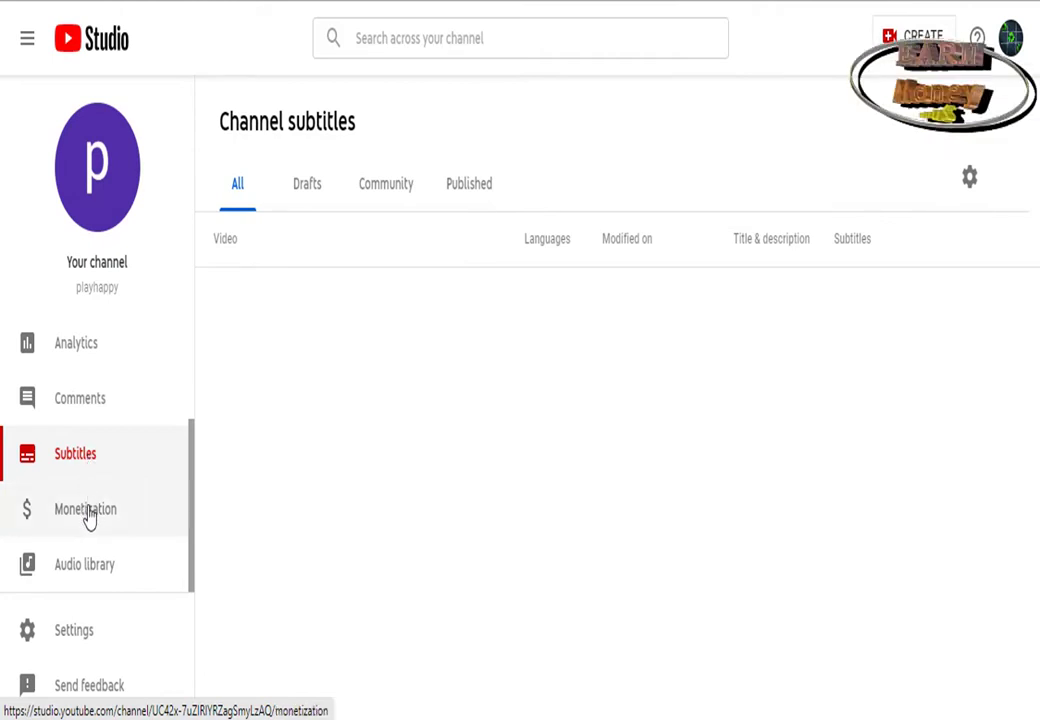
pyautogui.click(87, 517)
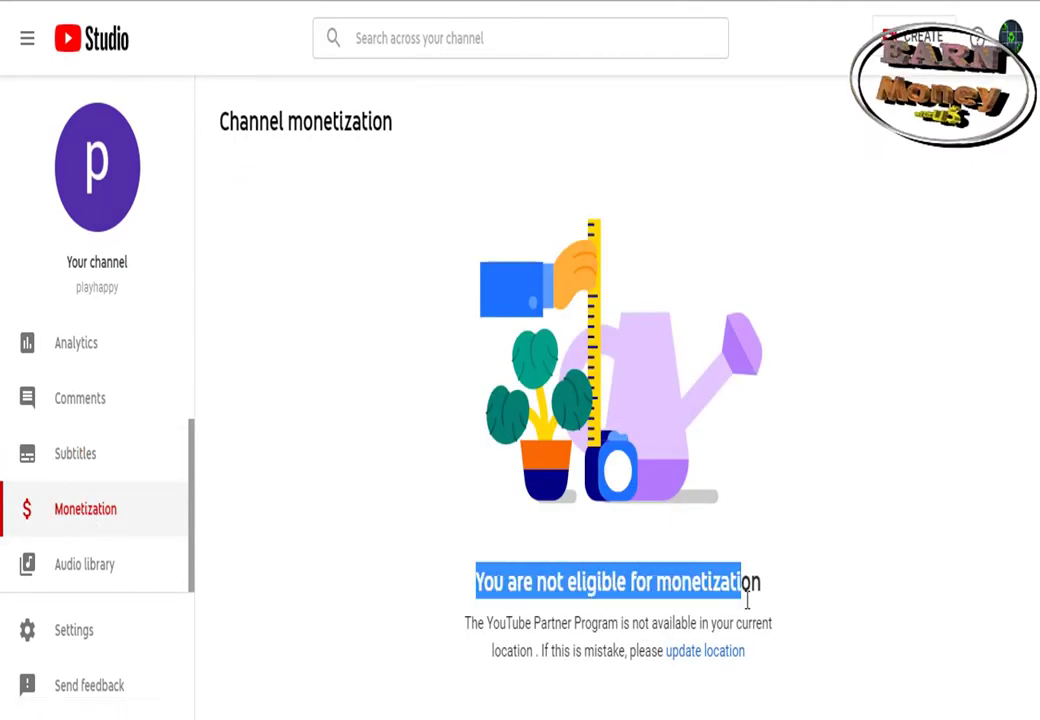
pyautogui.moveTo(746, 598); pyautogui.dragTo(918, 573)
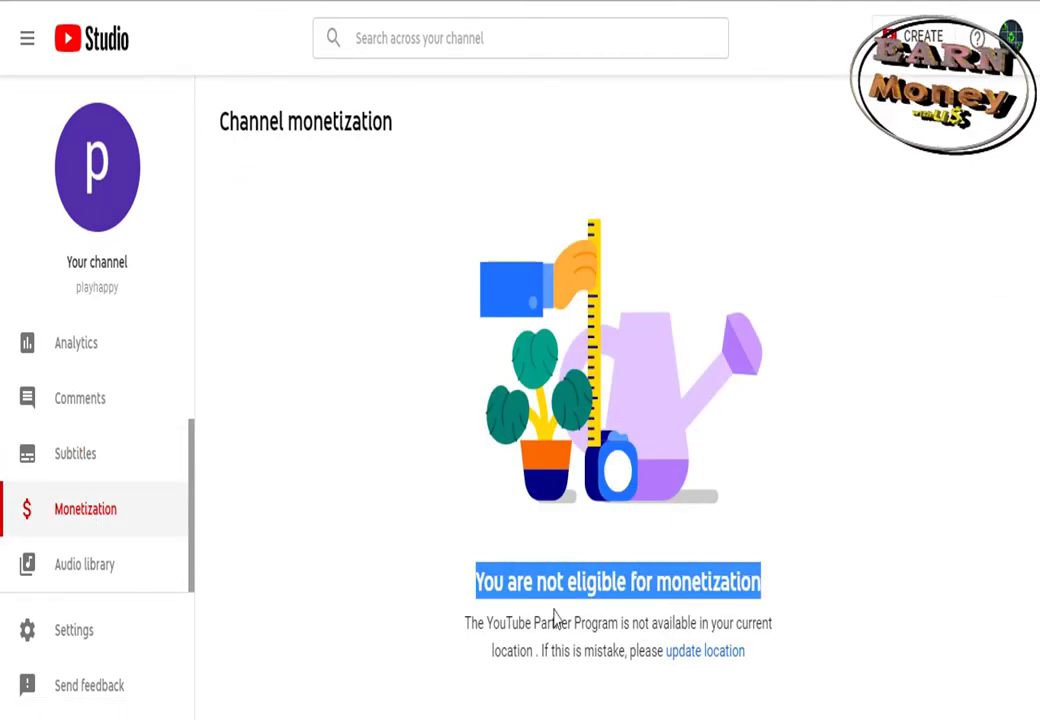
pyautogui.moveTo(465, 625); pyautogui.dragTo(785, 654)
pyautogui.click(785, 654)
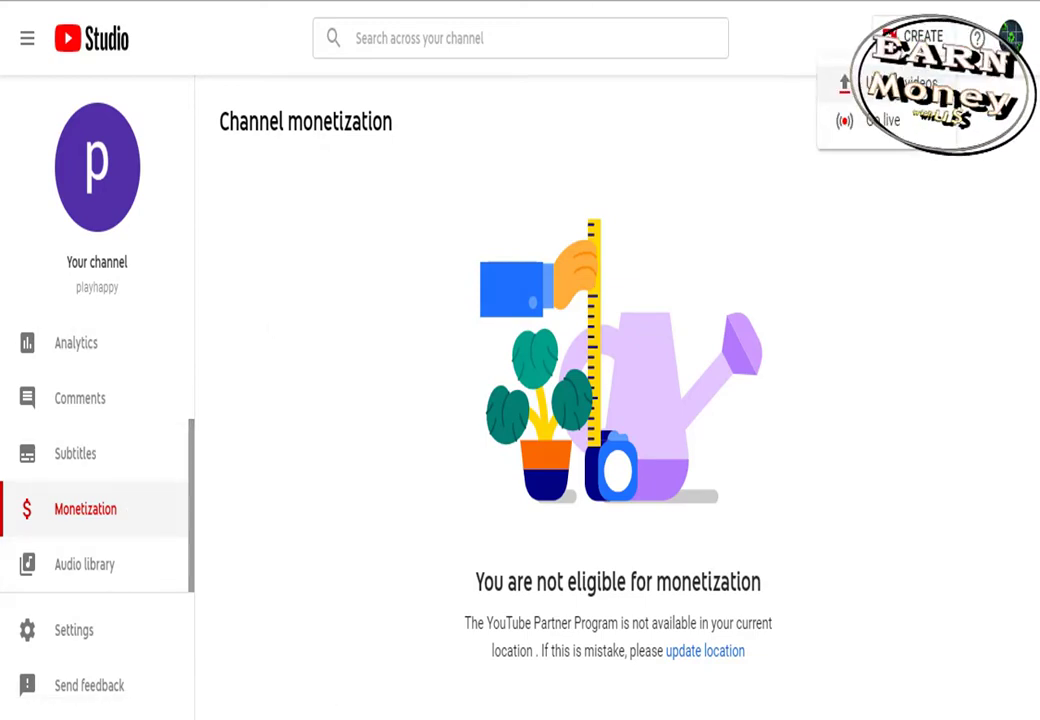
# Step: Upload the video file apropos.mp4 to the channel
pyautogui.click(885, 83)
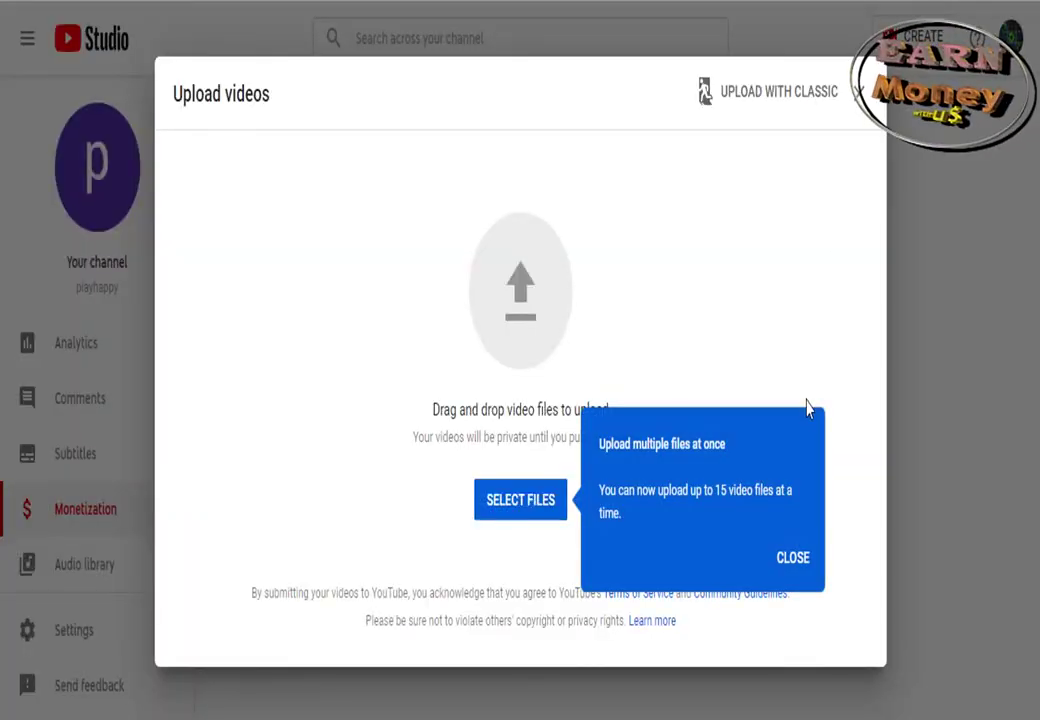
pyautogui.click(792, 557)
pyautogui.click(532, 507)
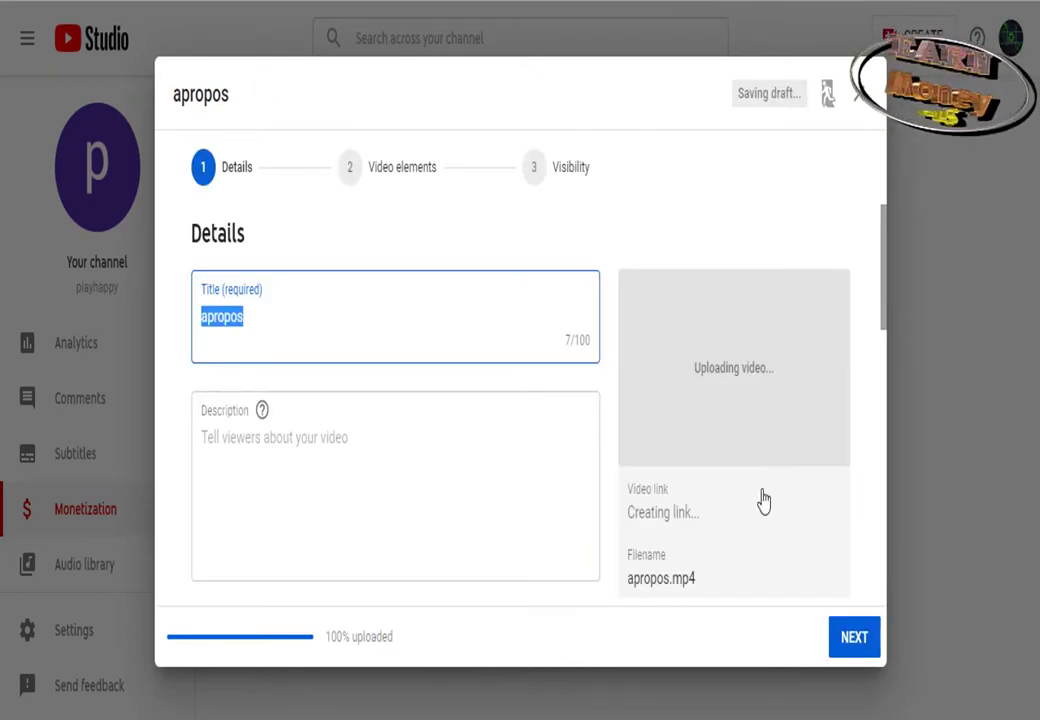
# Step: Title the uploaded video About and enter "jhhhlhjljljljljljl kjbhkjhkhkjhkjhkj" as its description
pyautogui.write('About')
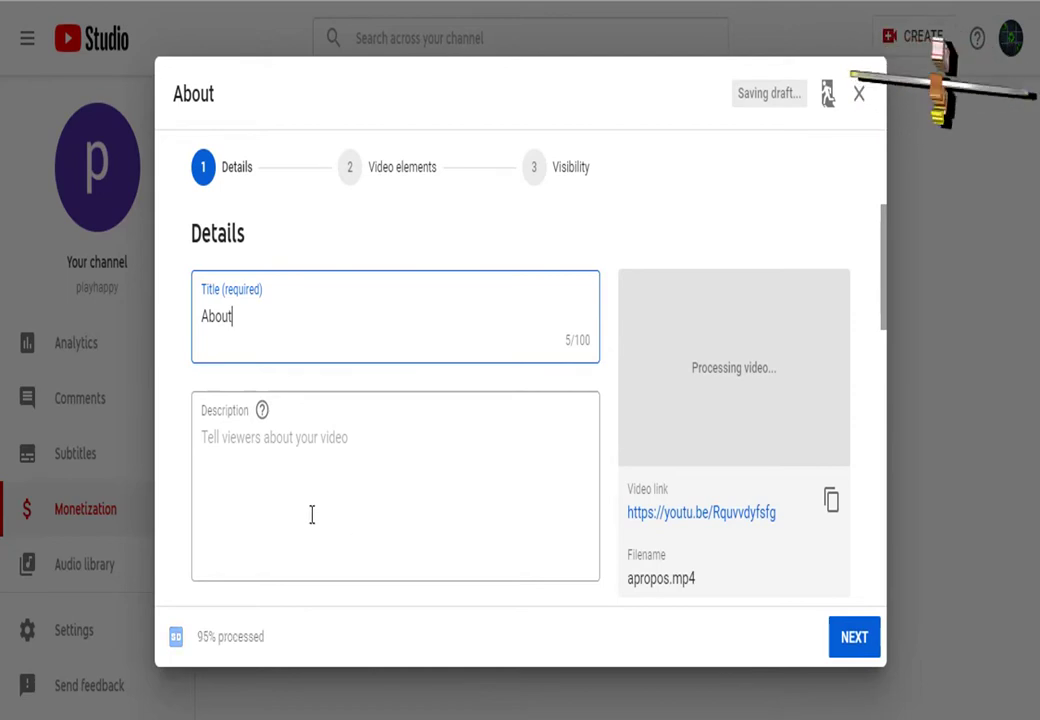
pyautogui.click(244, 453)
pyautogui.write('jhhhlhjljljljljljl kjbhkjhkhkjhkjhkj')
# Step: Choose the third suggested thumbnail, with the yellow "Like, Subscribe, Share" frame, for the video and add the video to Playlist 1
pyautogui.moveTo(884, 309); pyautogui.dragTo(897, 398)
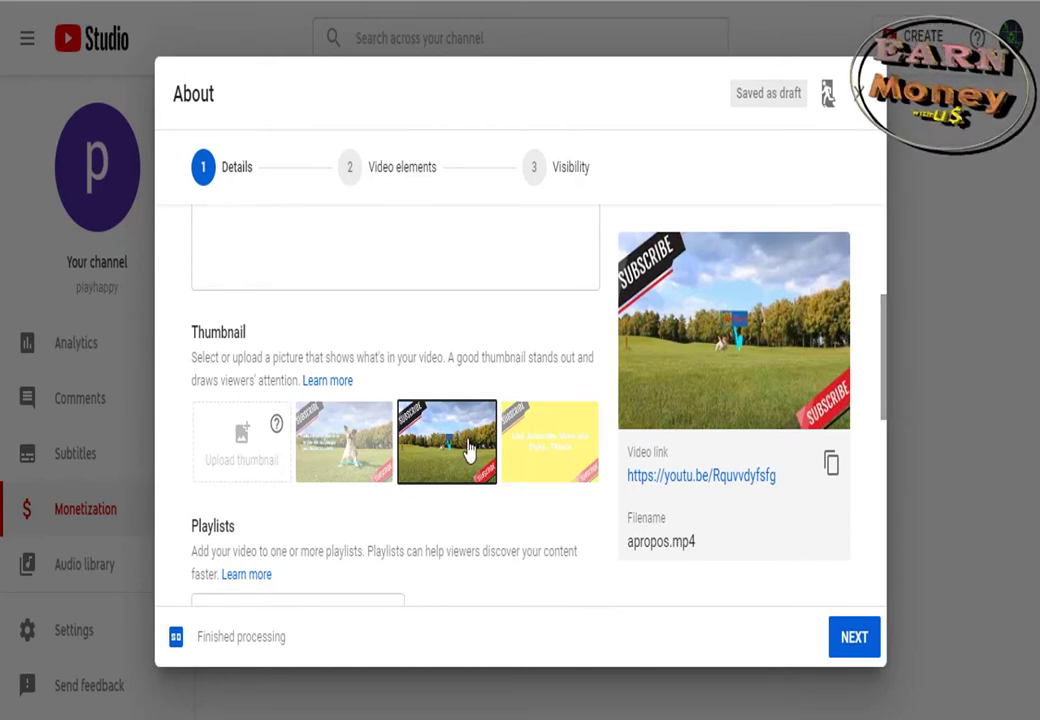
pyautogui.click(549, 461)
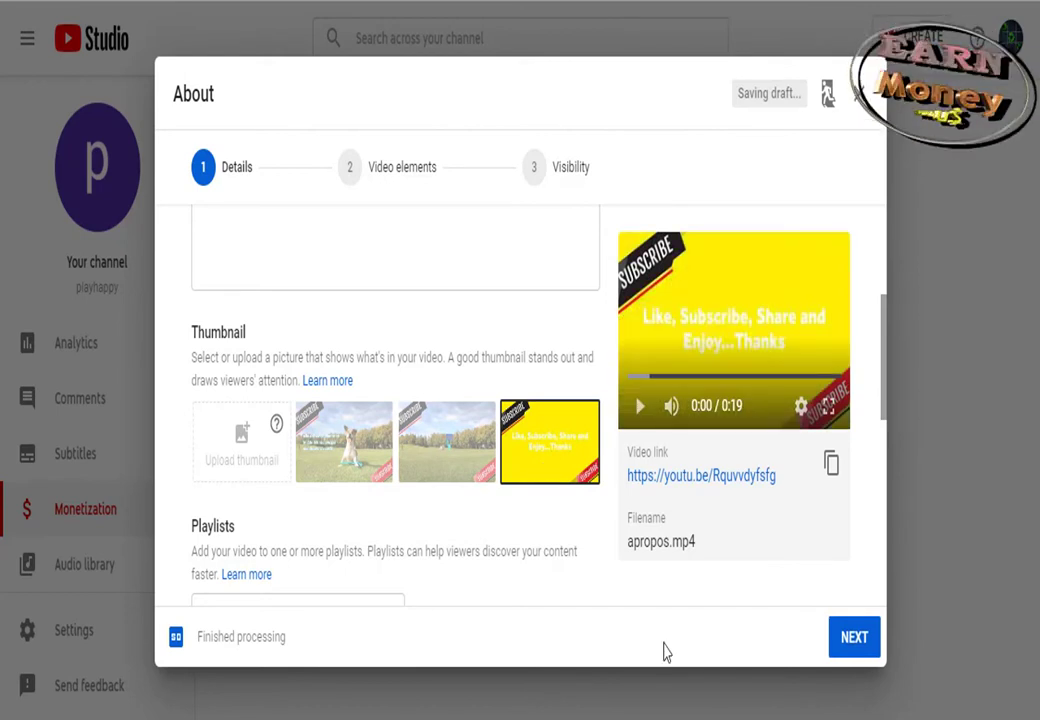
pyautogui.moveTo(884, 390); pyautogui.dragTo(887, 457)
pyautogui.click(371, 395)
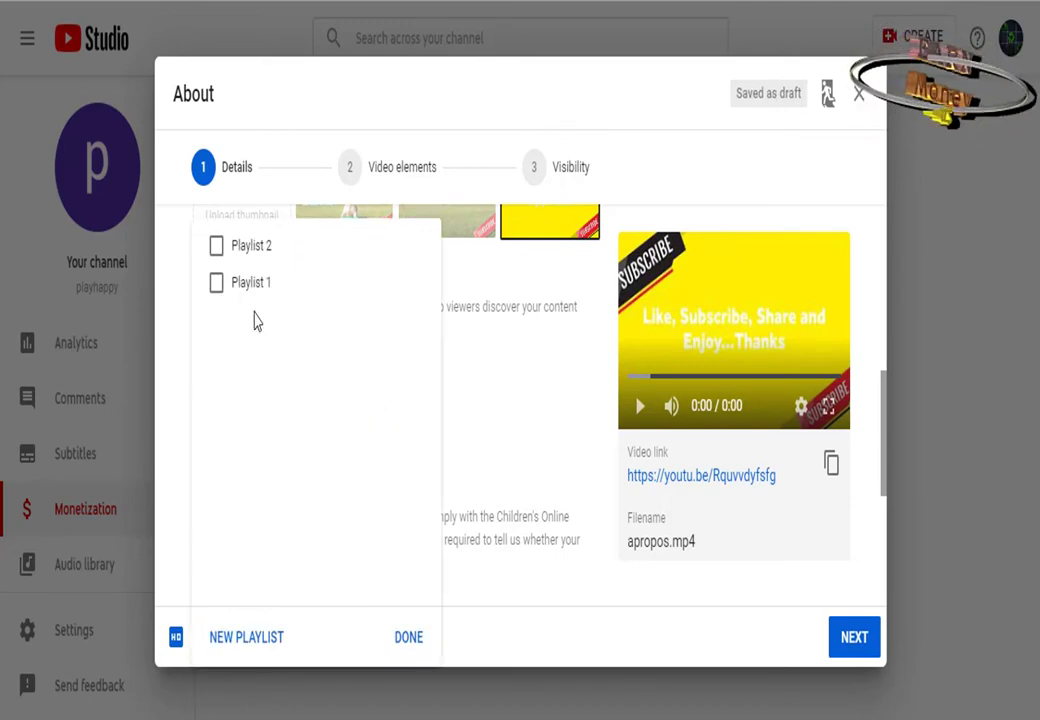
pyautogui.click(216, 283)
pyautogui.click(409, 637)
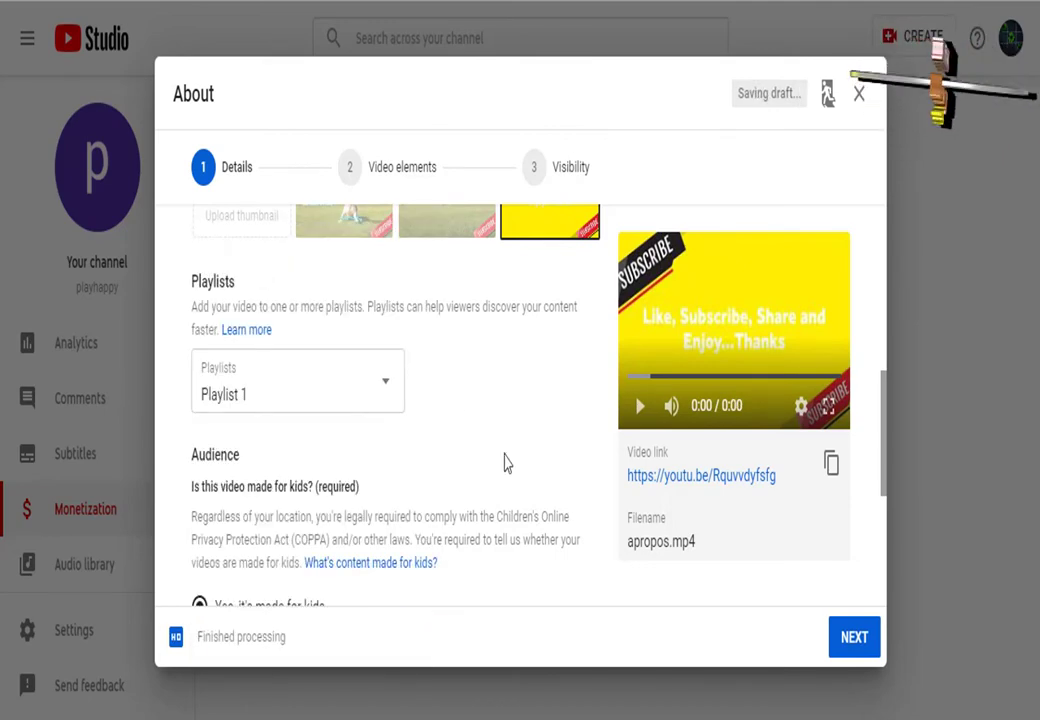
# Step: Continue past the video details and elements without adding an end screen or cards, and save the About video as Private
pyautogui.moveTo(884, 418); pyautogui.dragTo(895, 548)
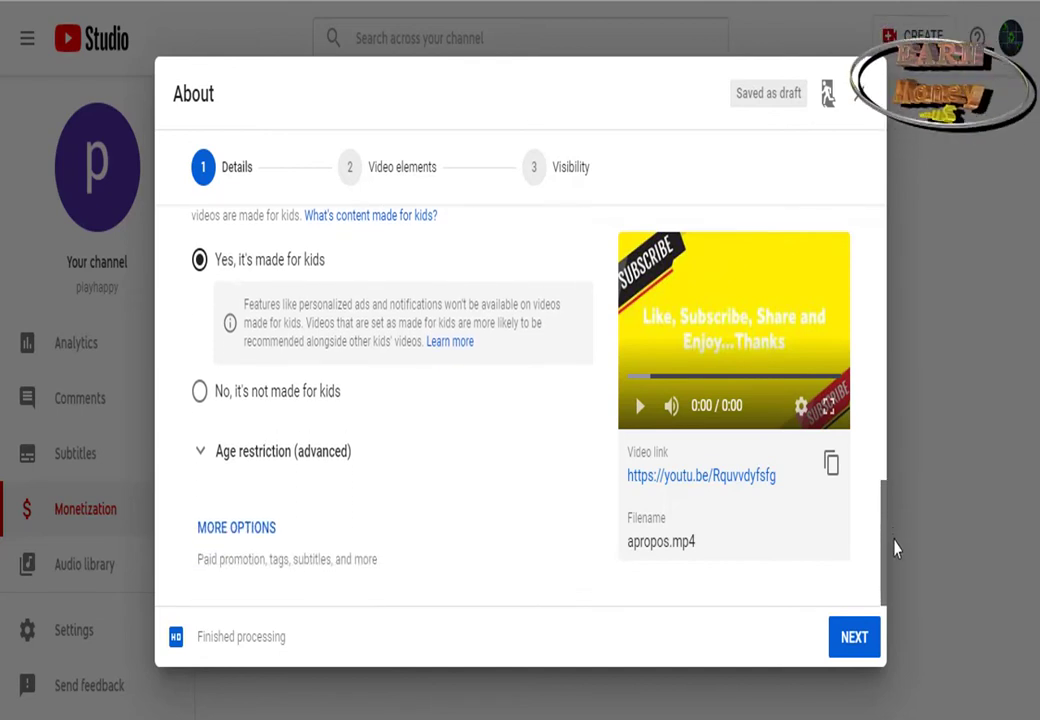
pyautogui.click(868, 652)
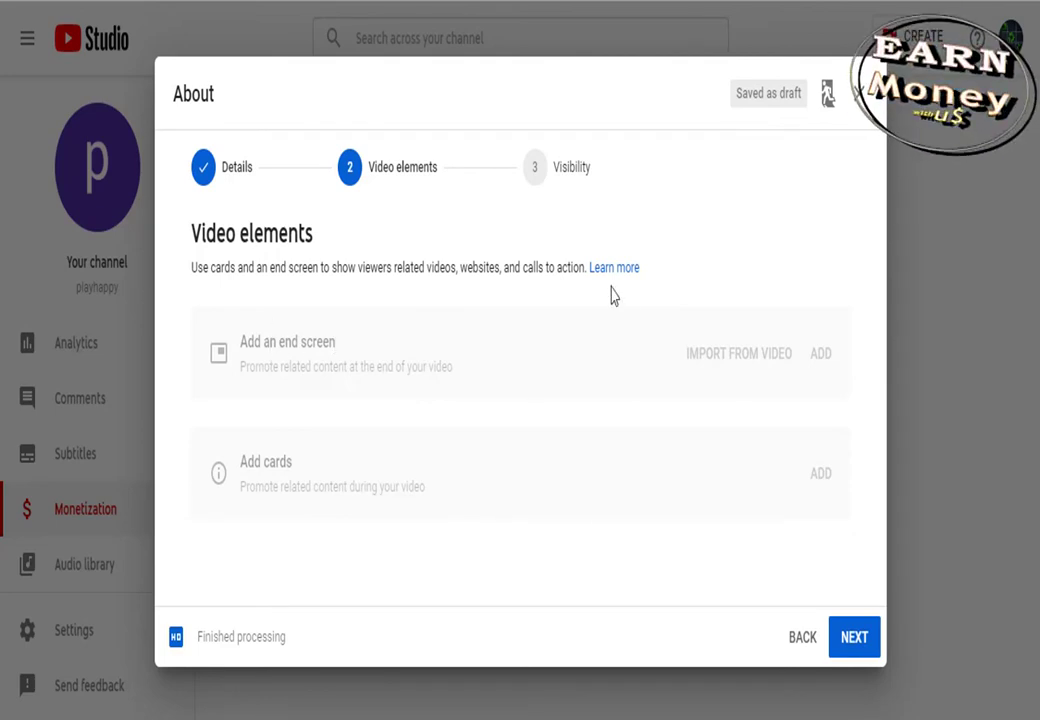
pyautogui.click(852, 639)
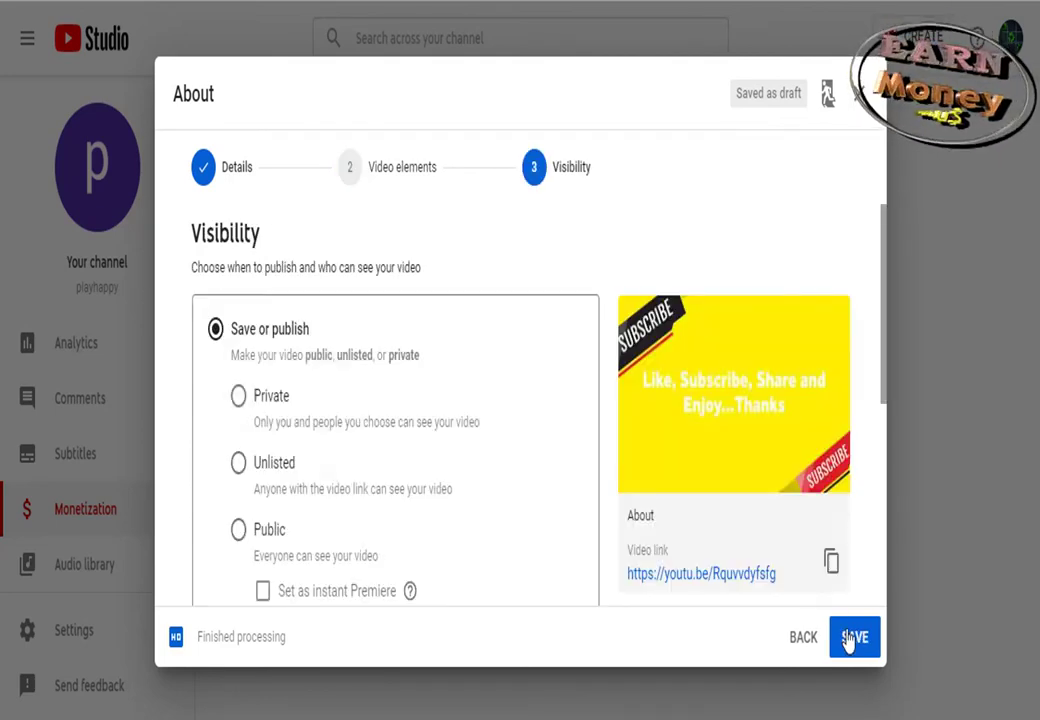
pyautogui.click(236, 398)
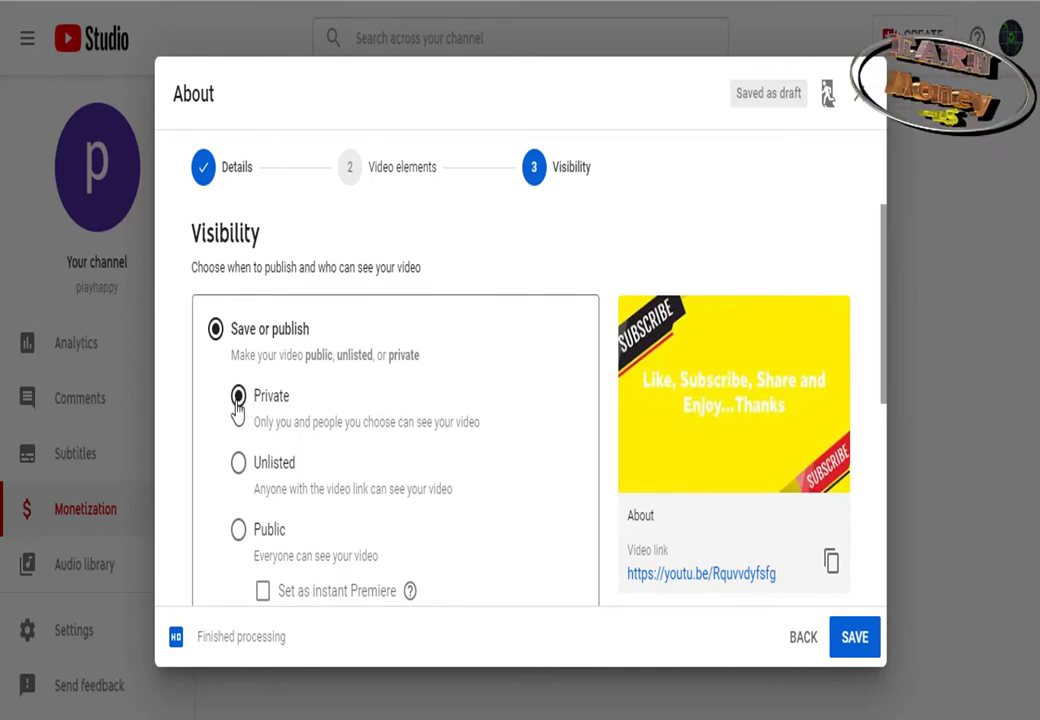
pyautogui.moveTo(885, 310); pyautogui.dragTo(887, 355)
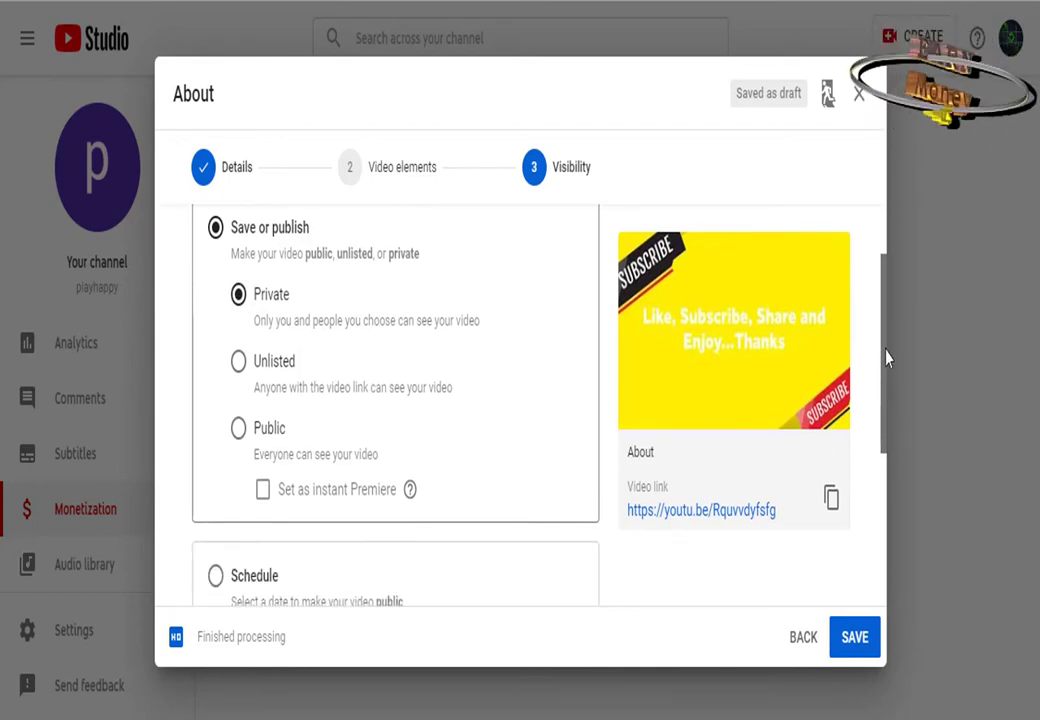
pyautogui.moveTo(780, 512); pyautogui.dragTo(628, 527)
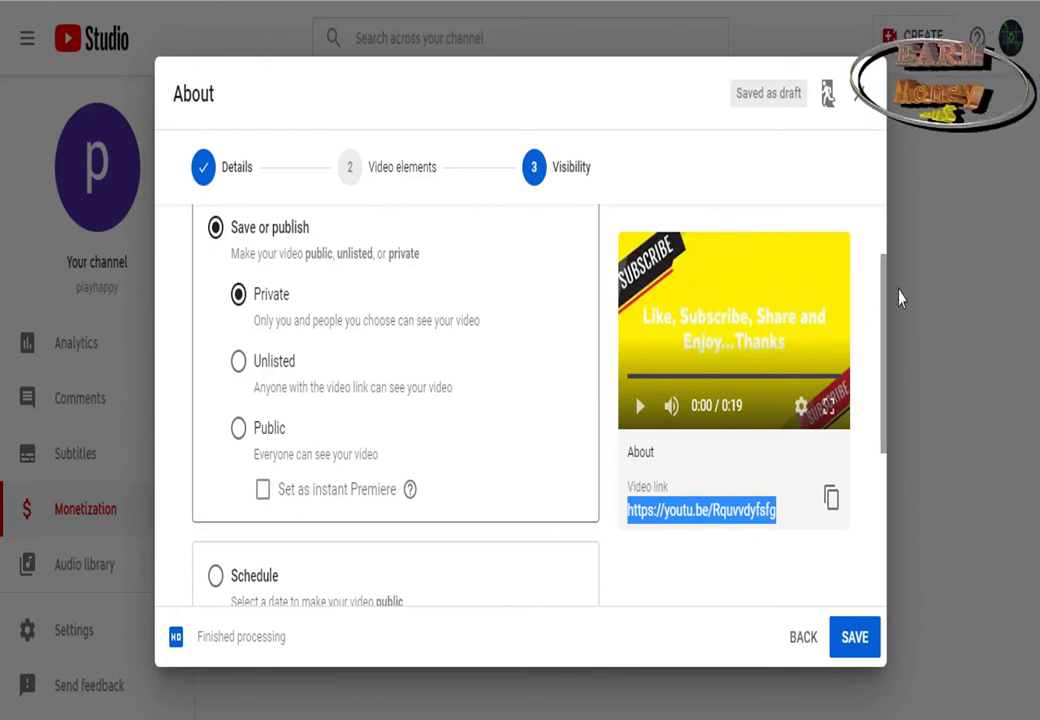
pyautogui.scroll(-3, 898, 298)
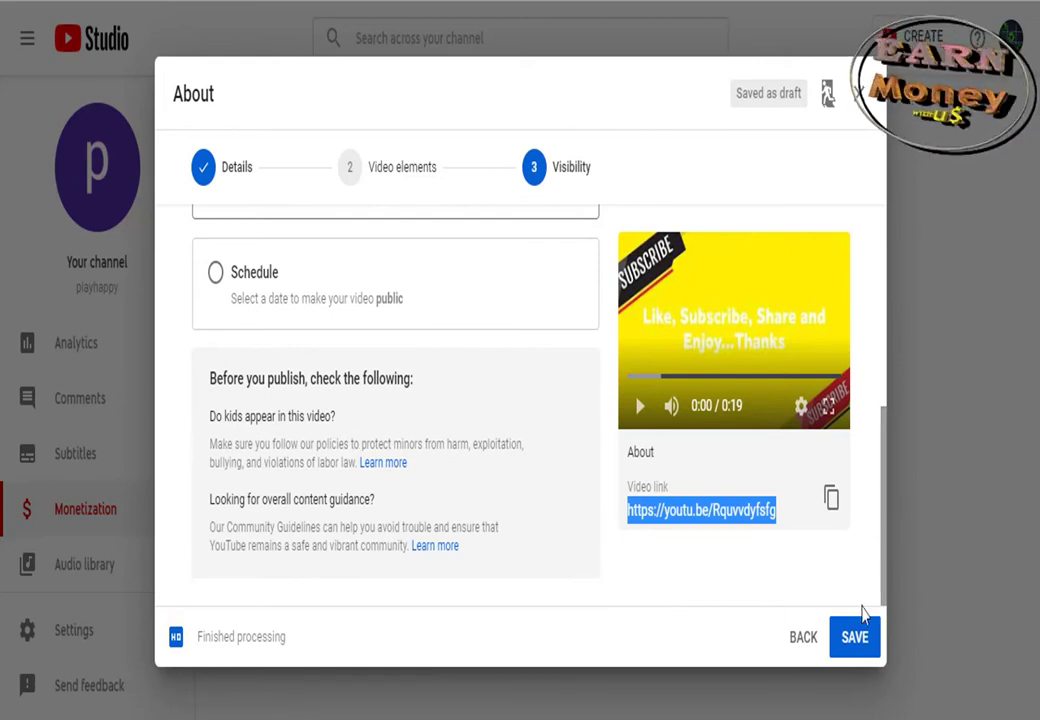
pyautogui.click(856, 645)
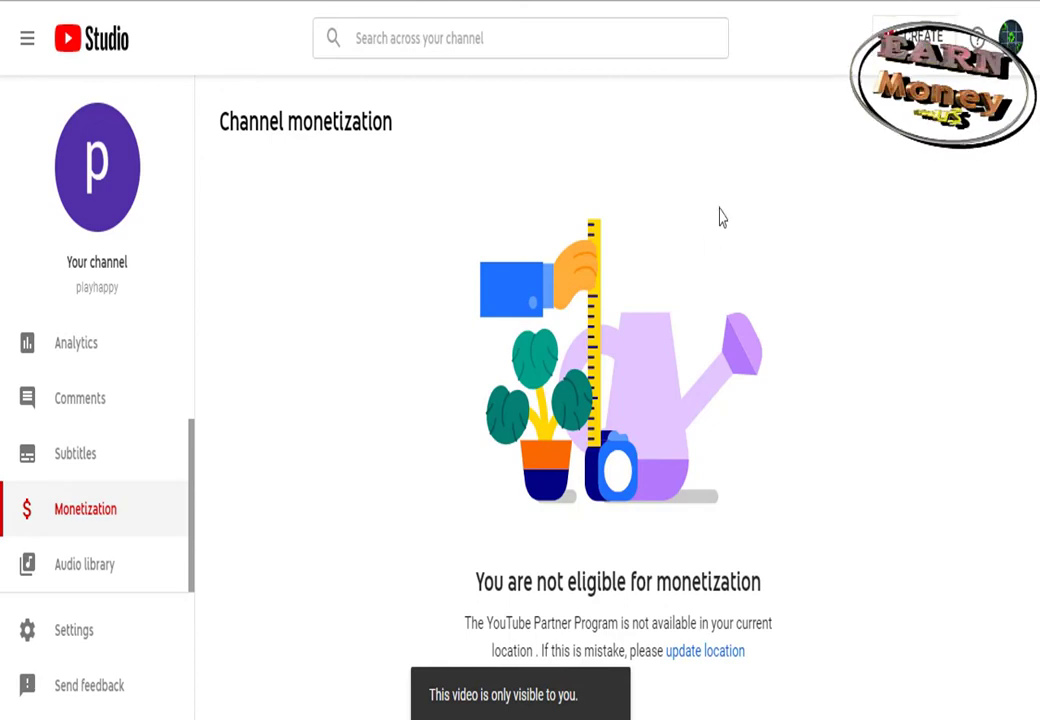
# Step: Change the visibility of the About video in the channel's video list to Public and save it
pyautogui.moveTo(192, 432); pyautogui.dragTo(193, 309)
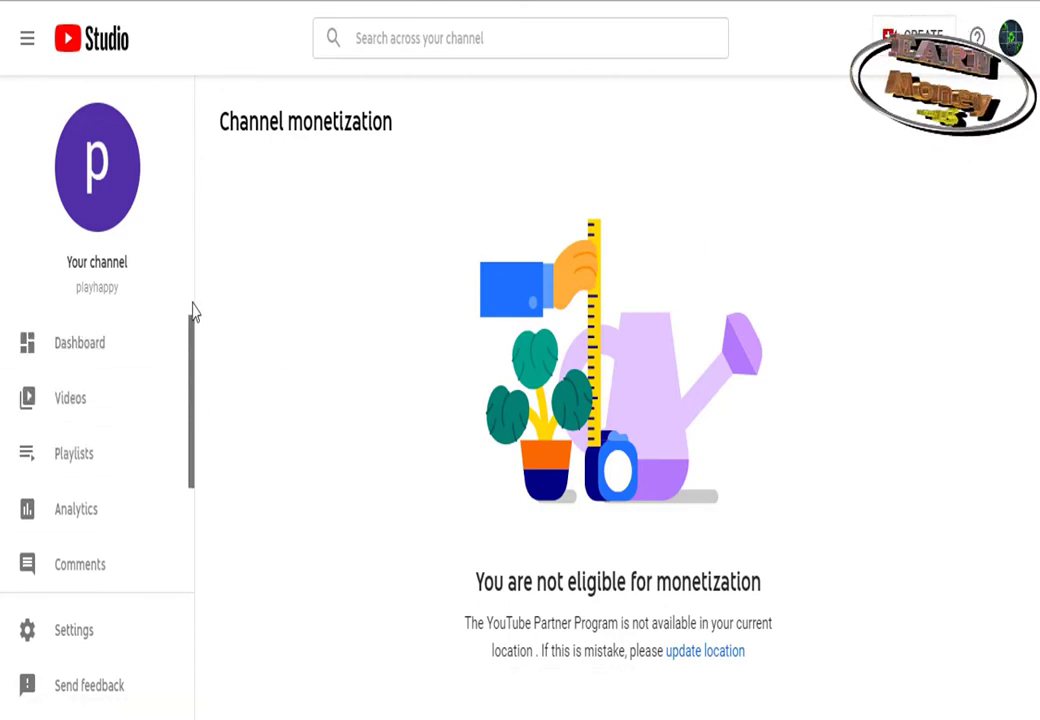
pyautogui.click(65, 405)
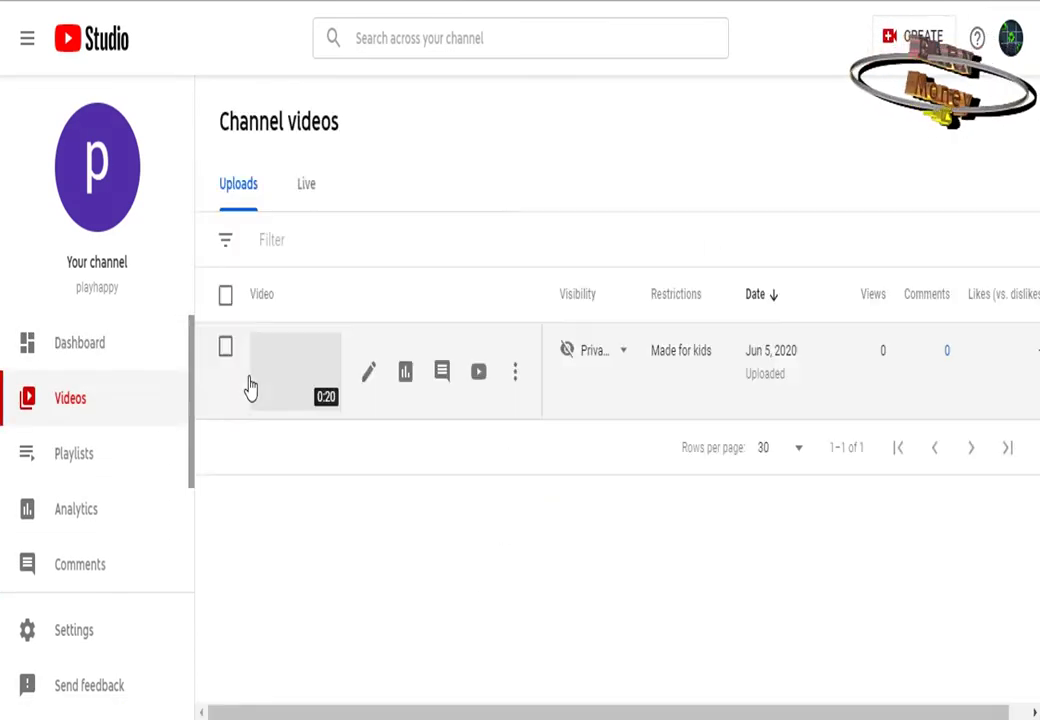
pyautogui.moveTo(597, 365)
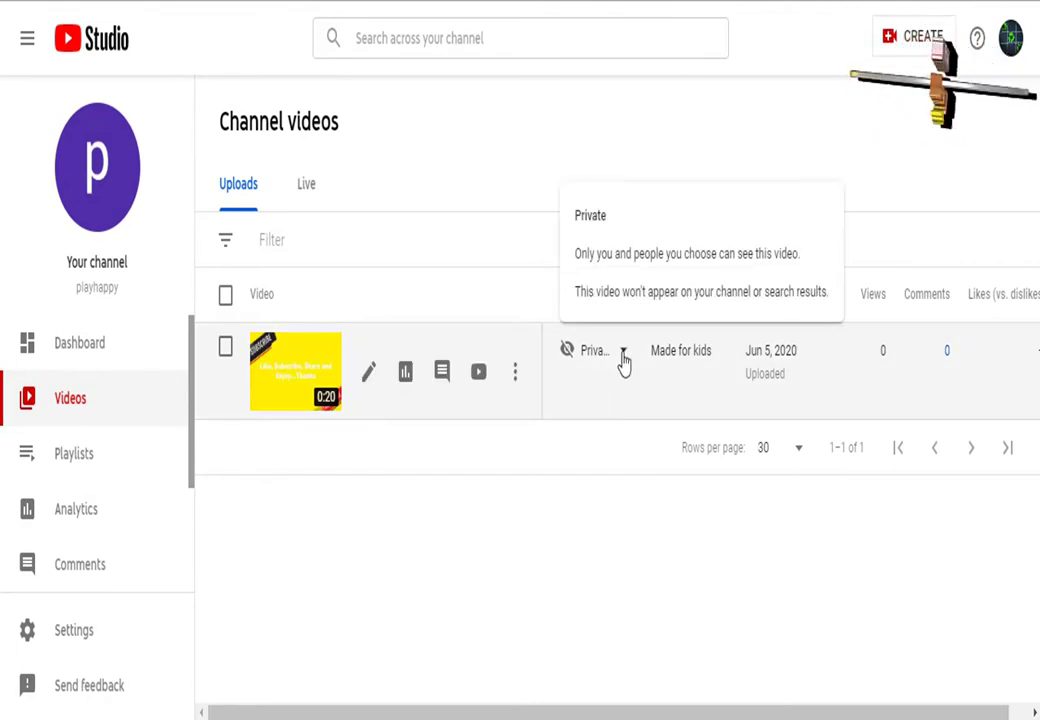
pyautogui.click(623, 358)
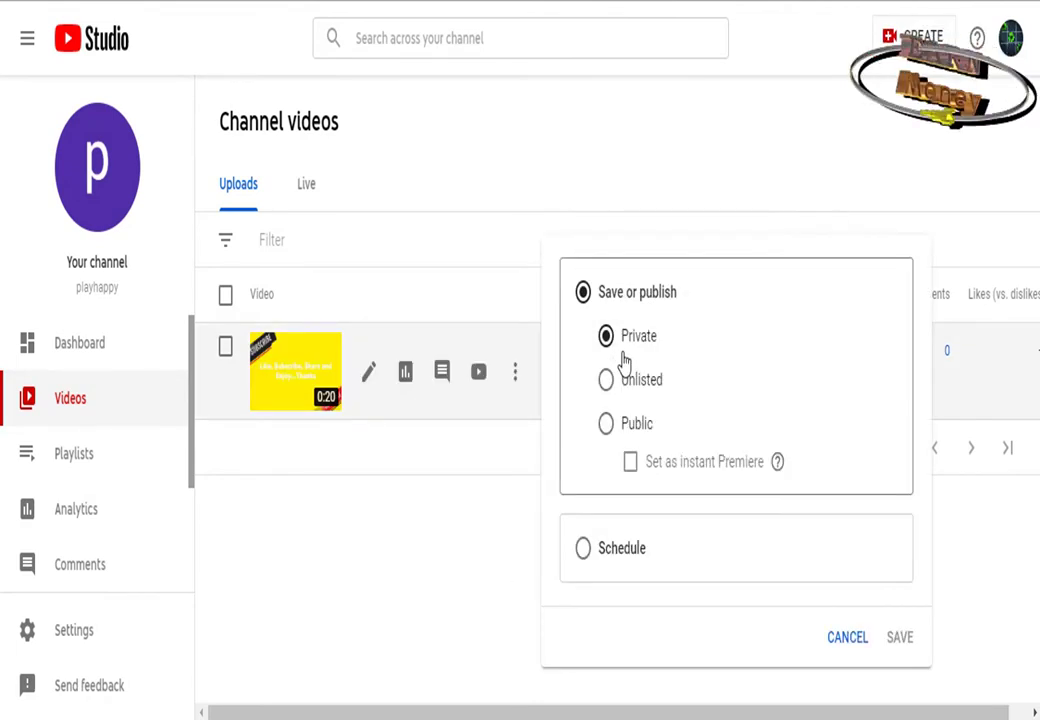
pyautogui.click(607, 428)
pyautogui.click(886, 640)
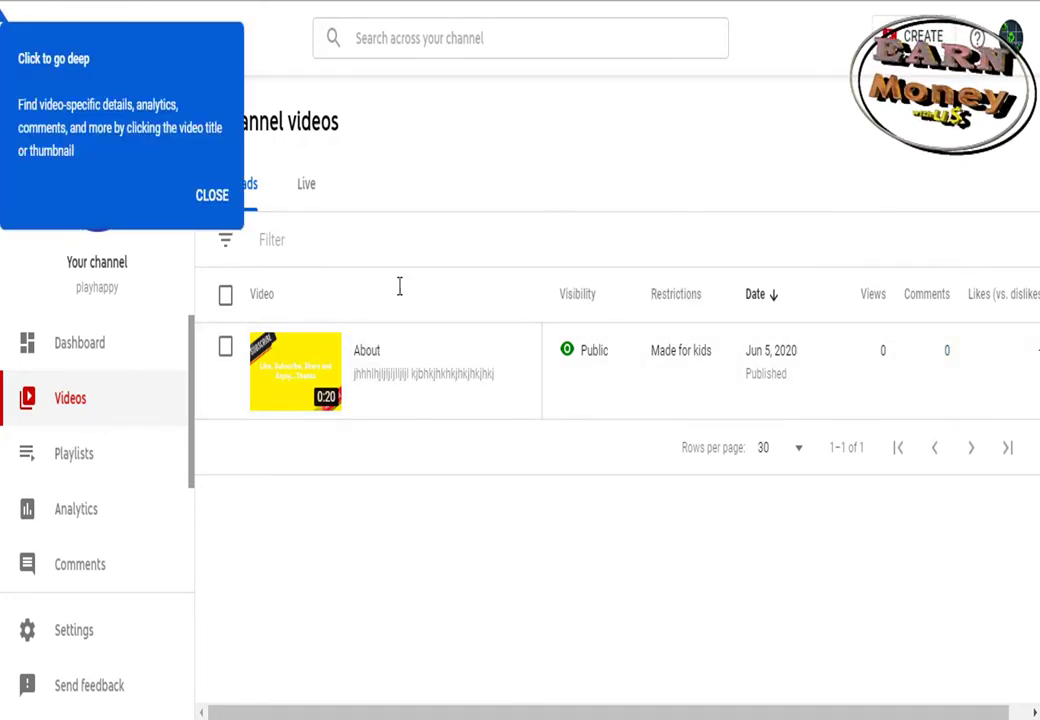
# Step: Open the About video's watch page from the playhappy channel and look over its player and description
pyautogui.click(297, 380)
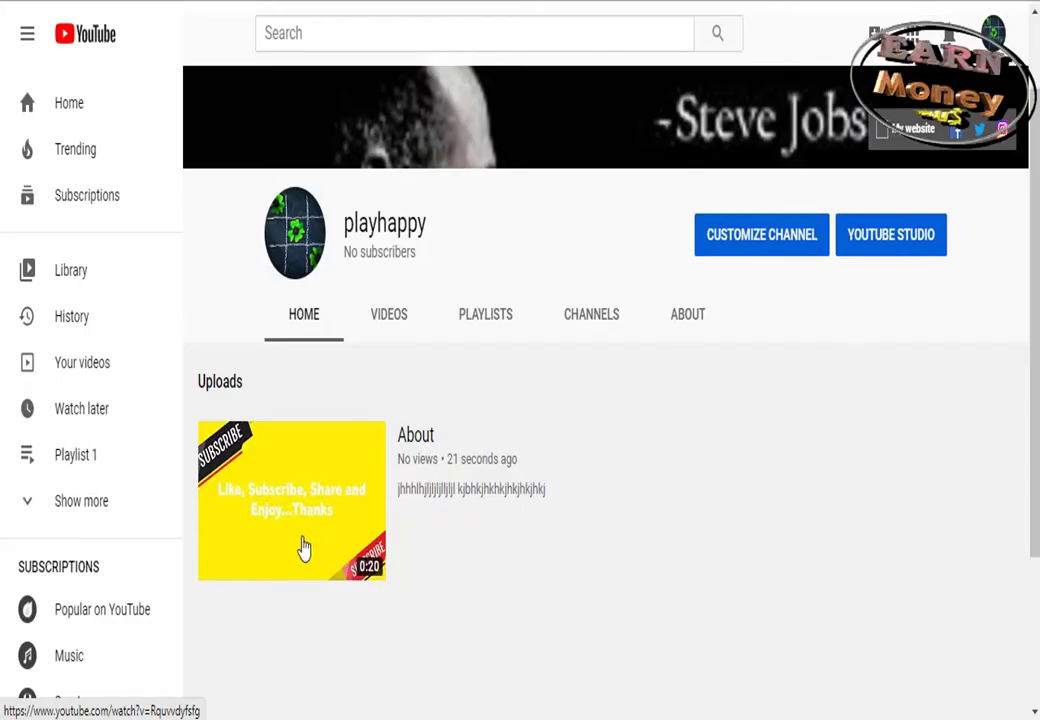
pyautogui.click(300, 528)
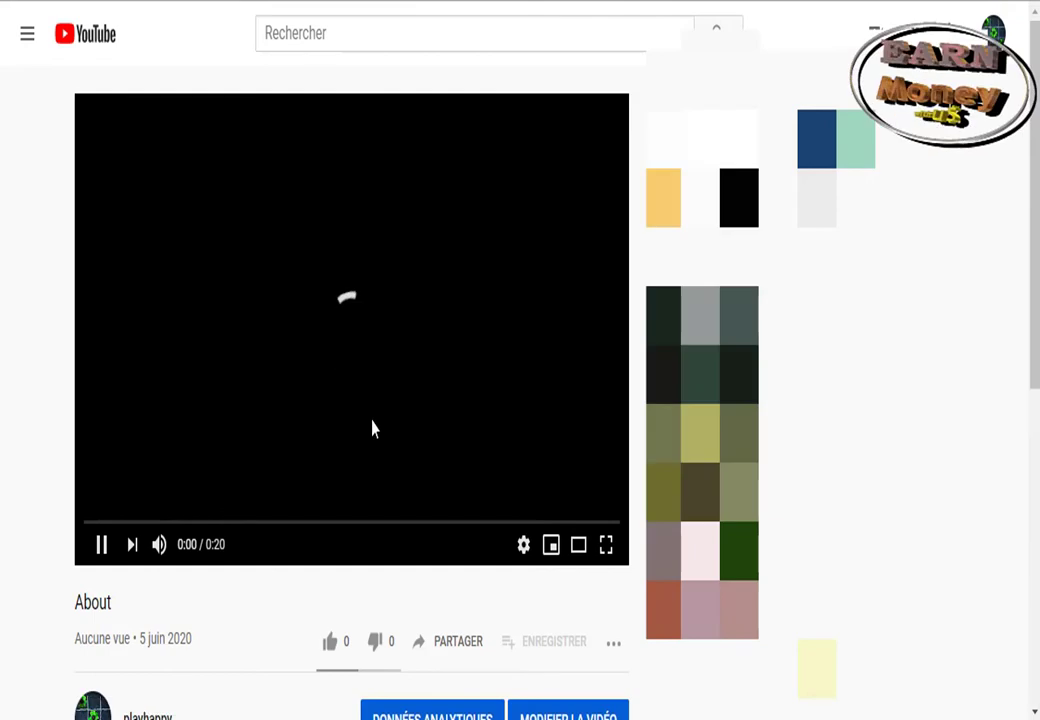
pyautogui.scroll(-4, 349, 461)
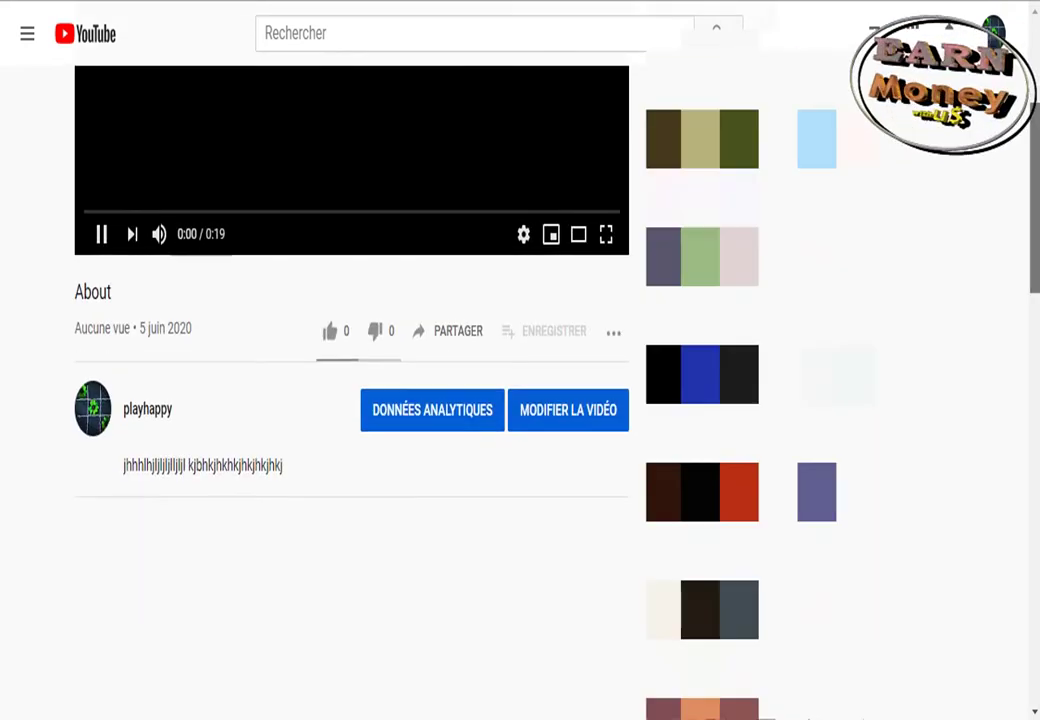
pyautogui.scroll(4, 305, 246)
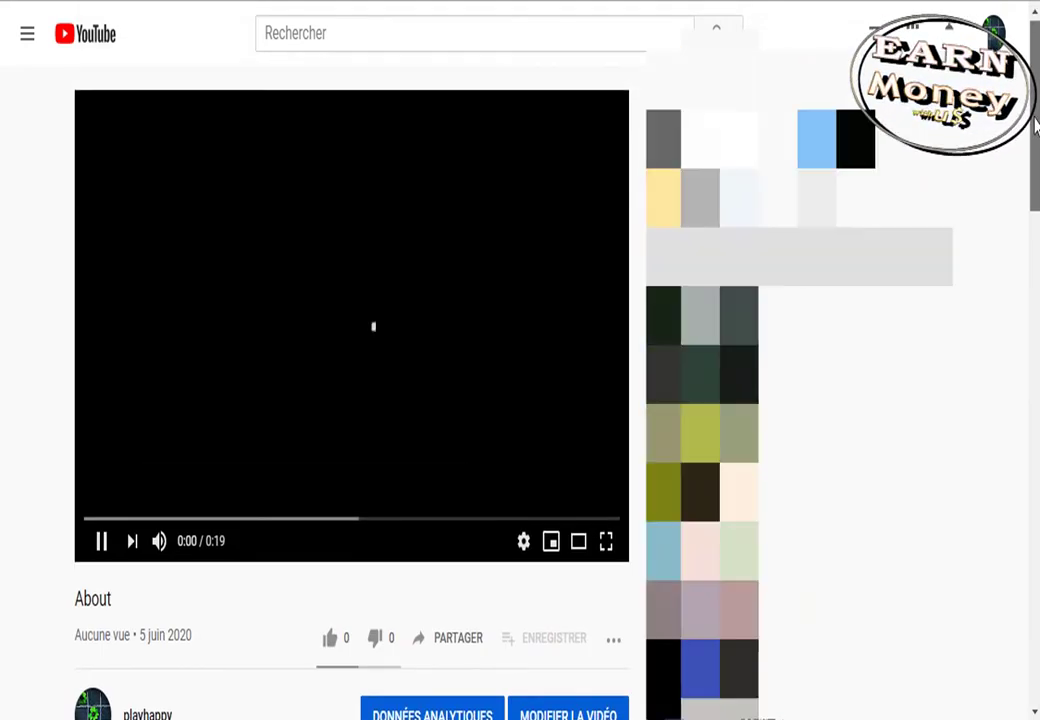